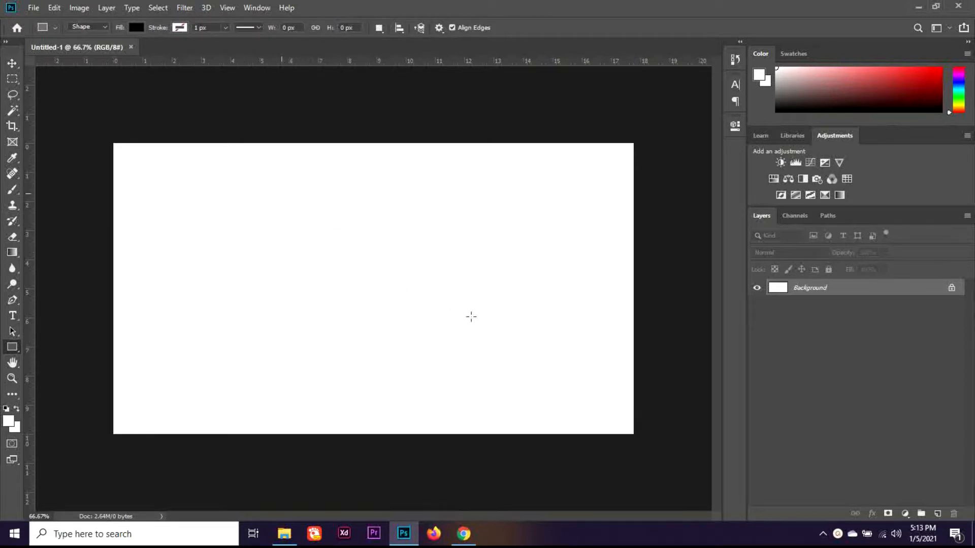
# Step: Draw a black rectangle about 866 by 437 px at the canvas's right edge, shift it slightly right and stretch its left side outward
pyautogui.moveTo(281, 193); pyautogui.dragTo(633, 370)
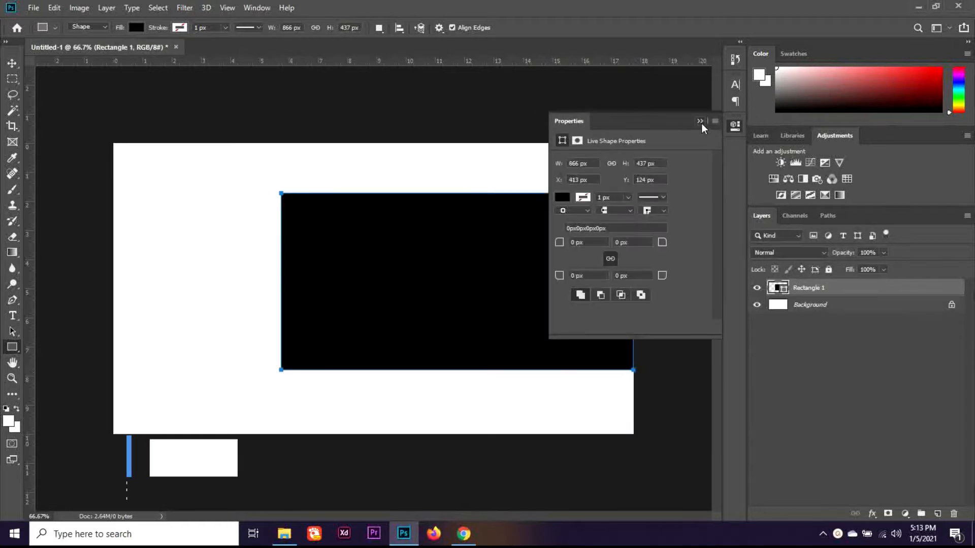
pyautogui.click(700, 122)
pyautogui.press('v')
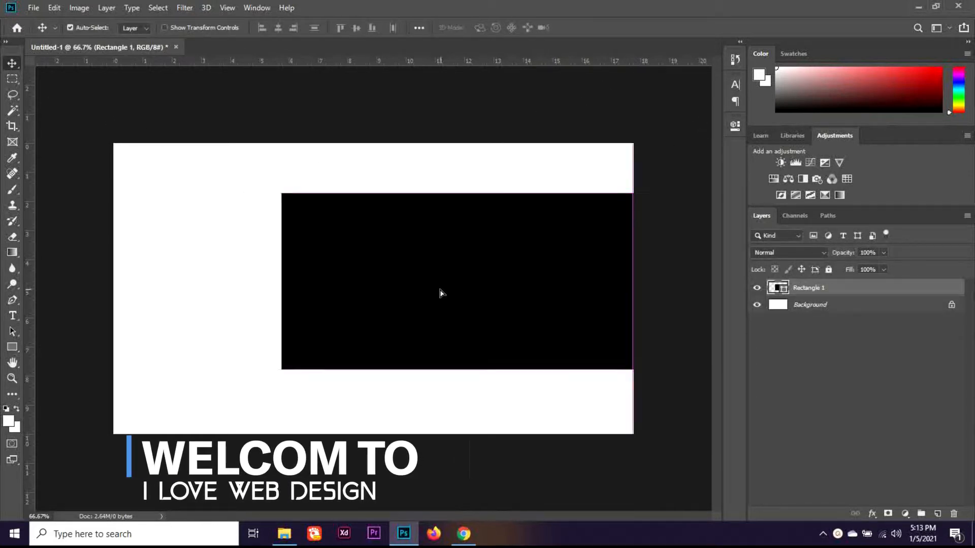
pyautogui.moveTo(440, 293); pyautogui.dragTo(442, 294)
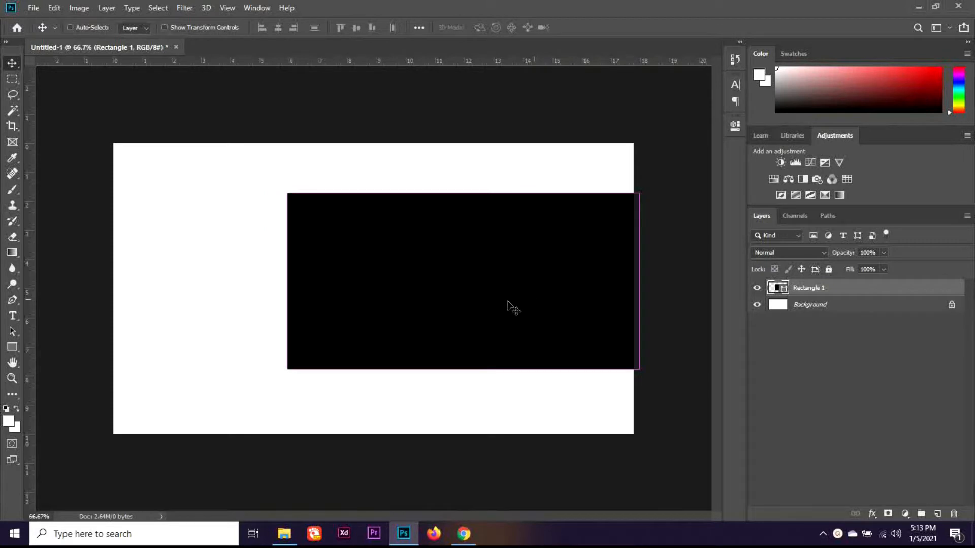
pyautogui.hotkey('ctrl', 't')
pyautogui.moveTo(287, 285); pyautogui.dragTo(252, 279)
pyautogui.press('Return')
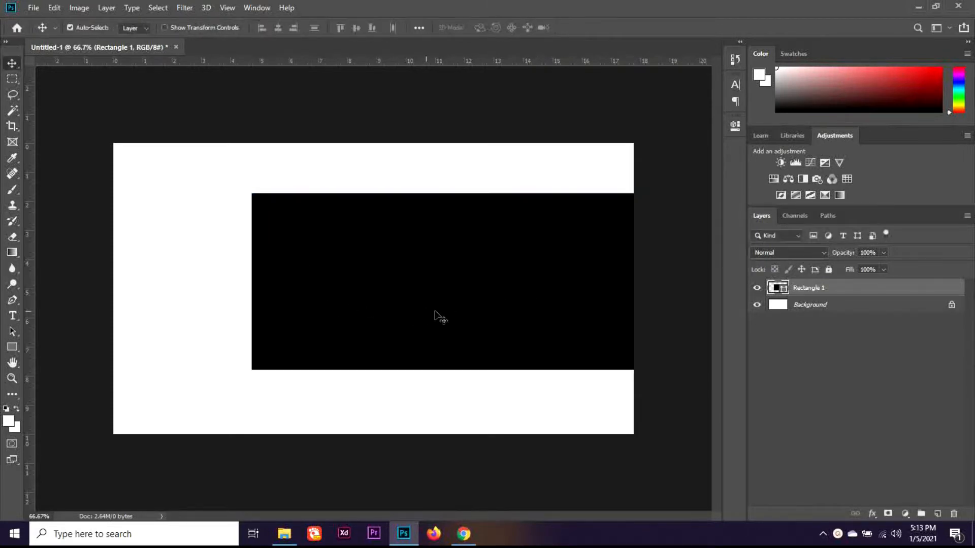
# Step: Place the Light House image from the file folder onto the canvas, scaled to about 17.1% and positioned over the black rectangle
pyautogui.click(291, 535)
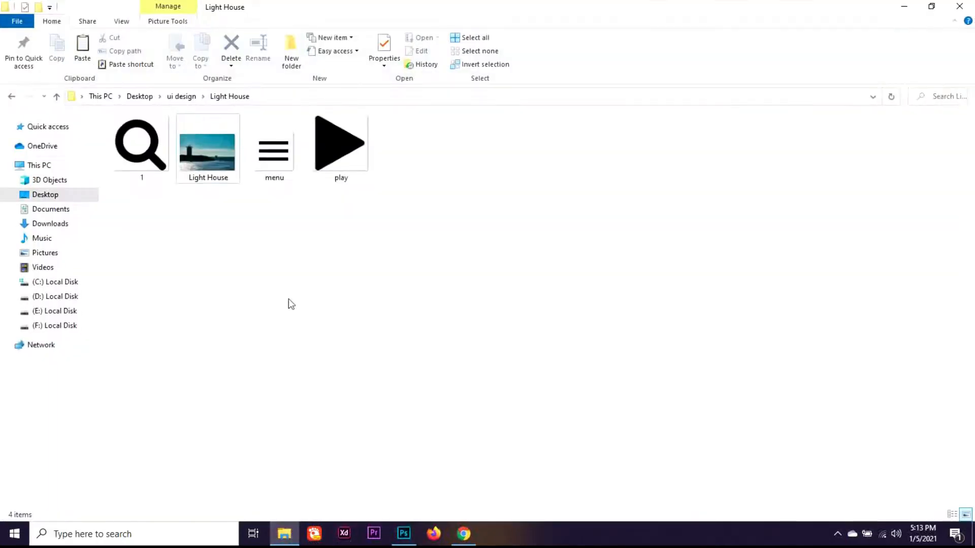
pyautogui.moveTo(208, 152); pyautogui.dragTo(496, 361)
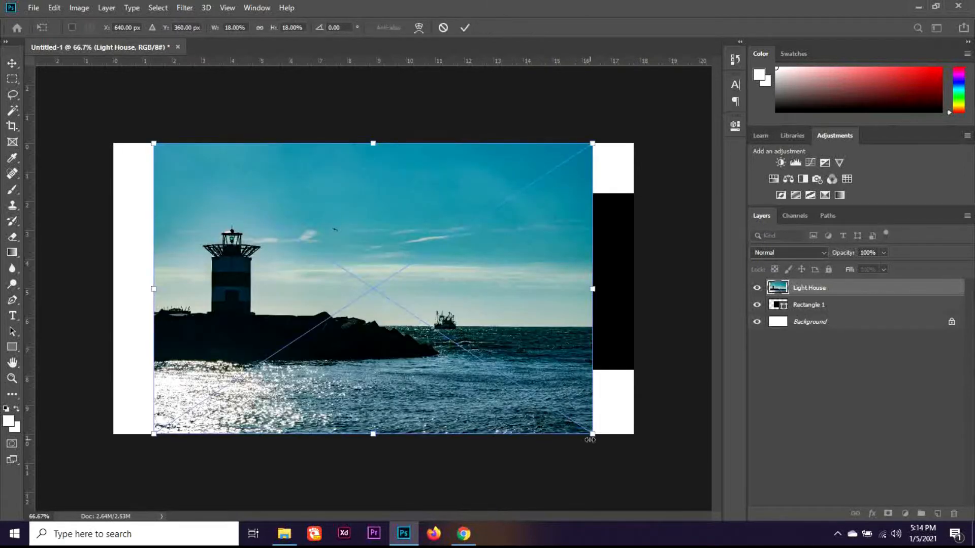
pyautogui.moveTo(478, 349); pyautogui.dragTo(555, 347)
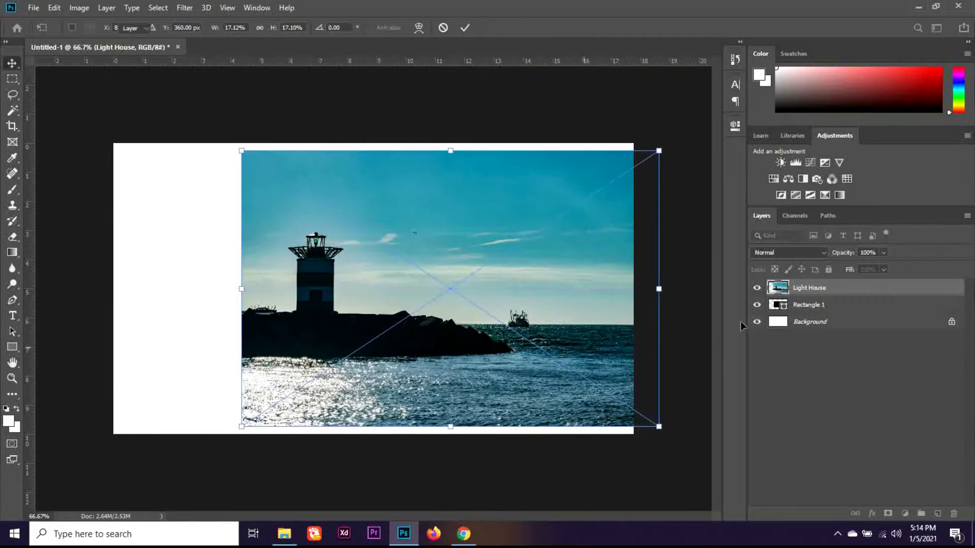
pyautogui.press('Return')
# Step: Clip the Light House layer to the rectangle and shift the photo right until its left edge meets the rectangle's
pyautogui.rightClick(841, 288)
pyautogui.click(795, 266)
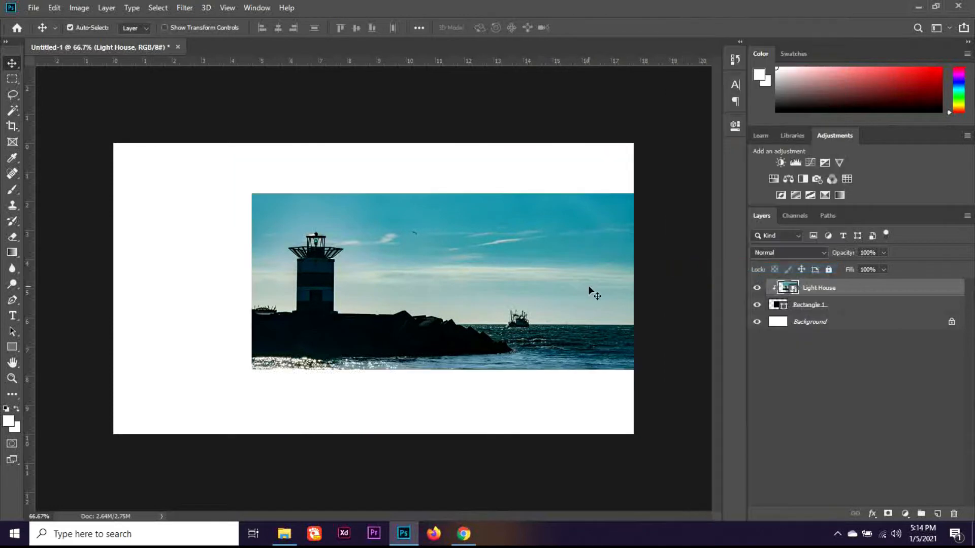
pyautogui.hotkey('ctrl', 't')
pyautogui.moveTo(581, 306); pyautogui.dragTo(589, 311)
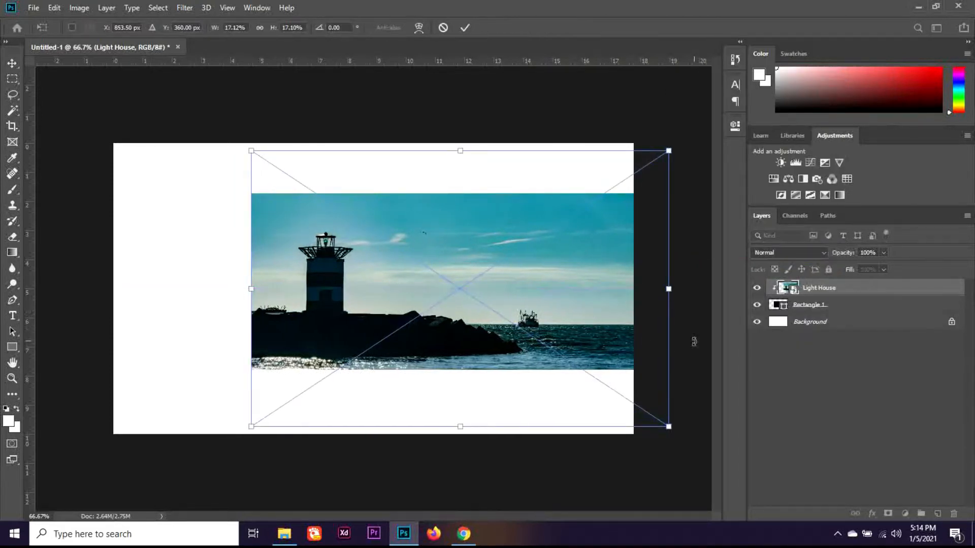
pyautogui.press('Return')
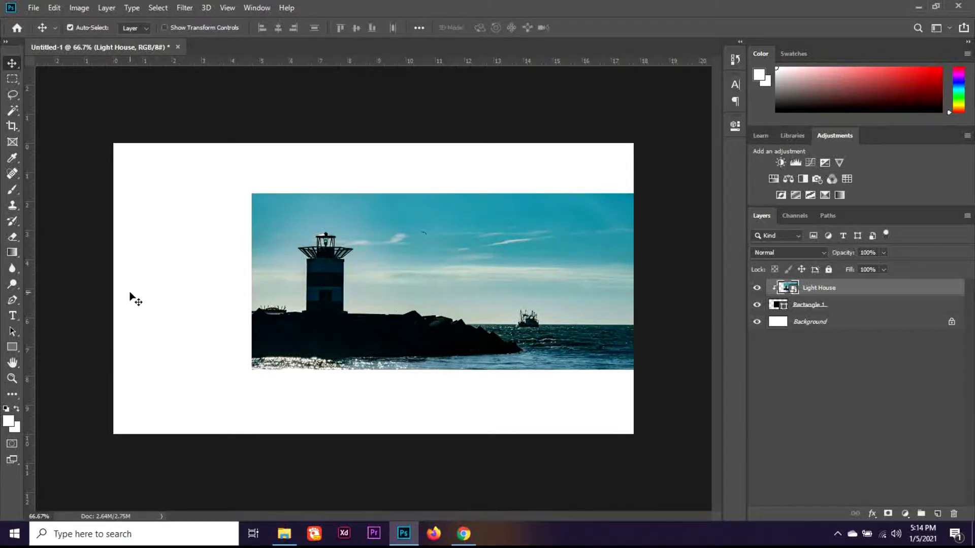
# Step: Add the white text "Light ." in GT America Bold over the top of the lighthouse
pyautogui.press('t')
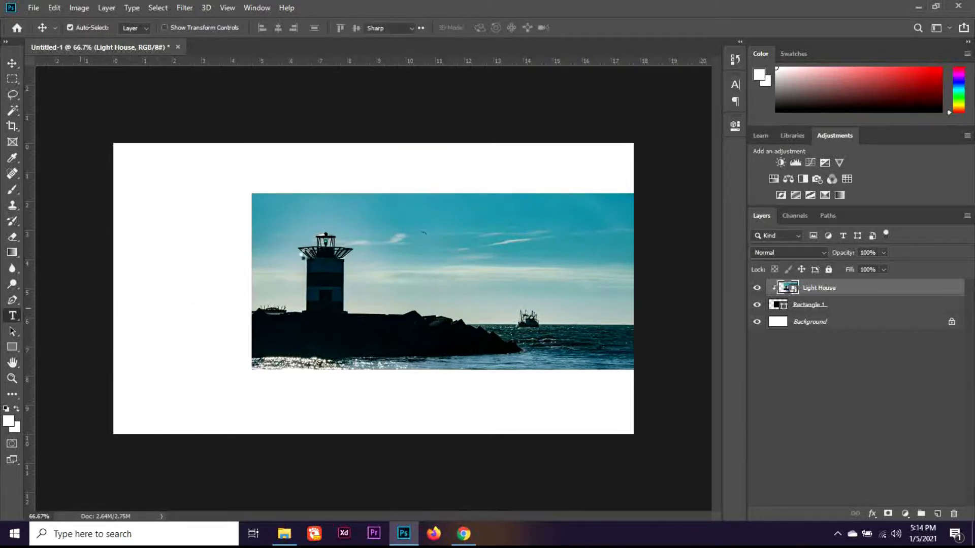
pyautogui.click(287, 251)
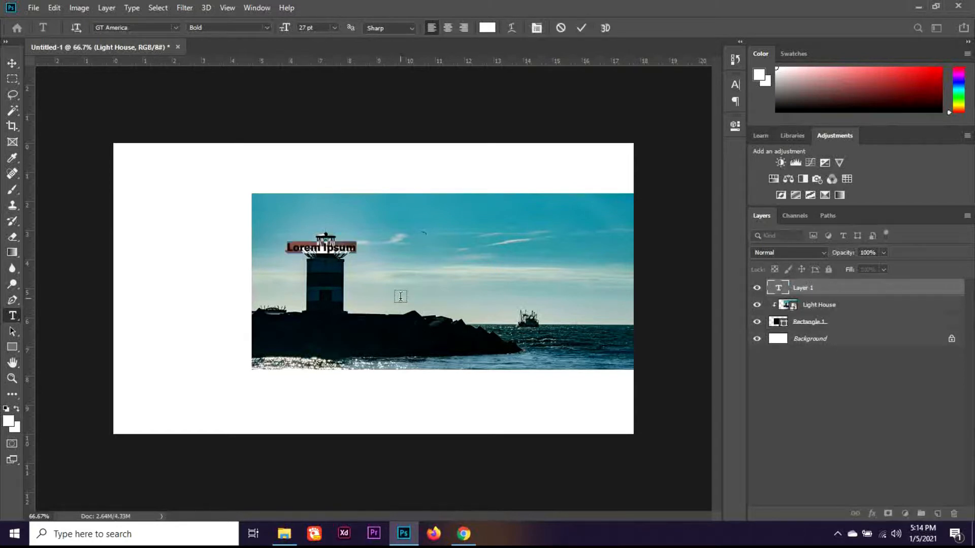
pyautogui.write('light')
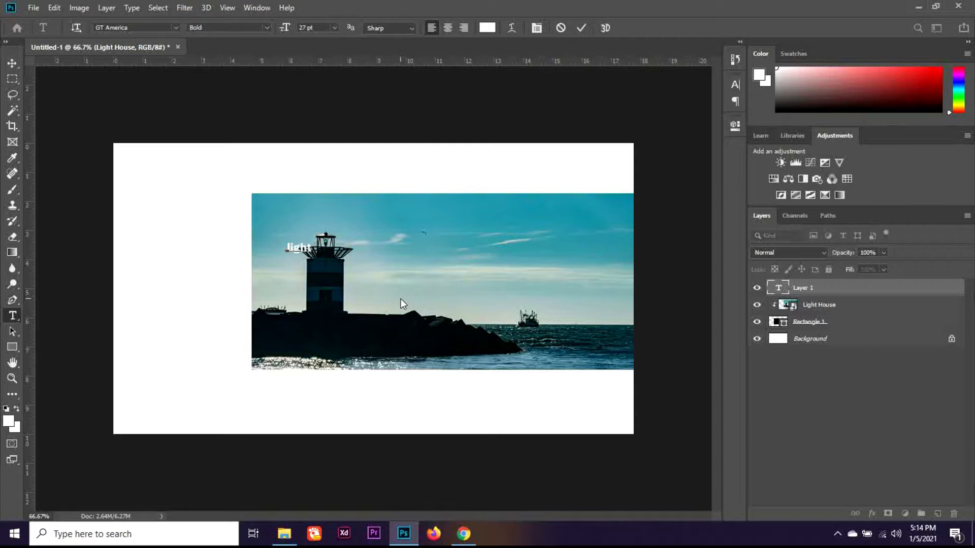
pyautogui.hotkey('ctrl', 'a')
pyautogui.write('Light')
# Step: Enlarge the "Light ." text to 108 pt
pyautogui.hotkey('ctrl', 'a')
pyautogui.press('Up')
pyautogui.press('Up')
pyautogui.press('Up')
pyautogui.press('Up')
pyautogui.press('Up')
pyautogui.press('Up')
pyautogui.press('Up')
pyautogui.press('Up')
pyautogui.press('Up')
pyautogui.press('Up')
pyautogui.press('Up')
pyautogui.press('Up')
pyautogui.press('Up')
pyautogui.press('Up')
pyautogui.press('Up')
pyautogui.press('Up')
pyautogui.press('Up')
pyautogui.press('Up')
pyautogui.press('Up')
pyautogui.press('Up')
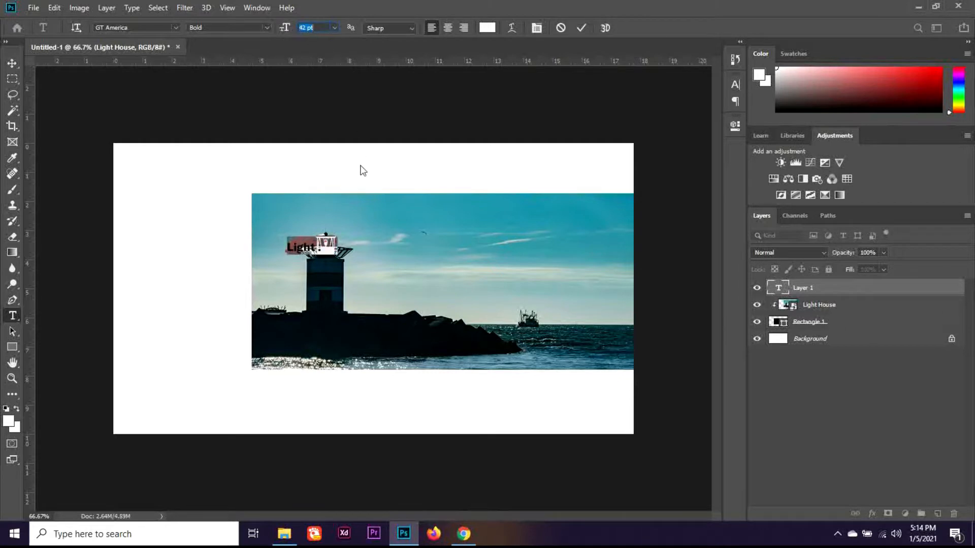
pyautogui.press('Up')
pyautogui.press('Up')
pyautogui.press('Up')
pyautogui.press('Up')
pyautogui.press('Up')
pyautogui.press('Up')
pyautogui.press('Up')
pyautogui.press('Up')
pyautogui.press('Up')
pyautogui.press('Up')
pyautogui.press('Up')
pyautogui.press('Up')
pyautogui.press('Up')
pyautogui.press('Up')
pyautogui.press('Up')
pyautogui.press('Up')
pyautogui.press('Up')
pyautogui.press('Up')
pyautogui.press('Up')
pyautogui.press('Up')
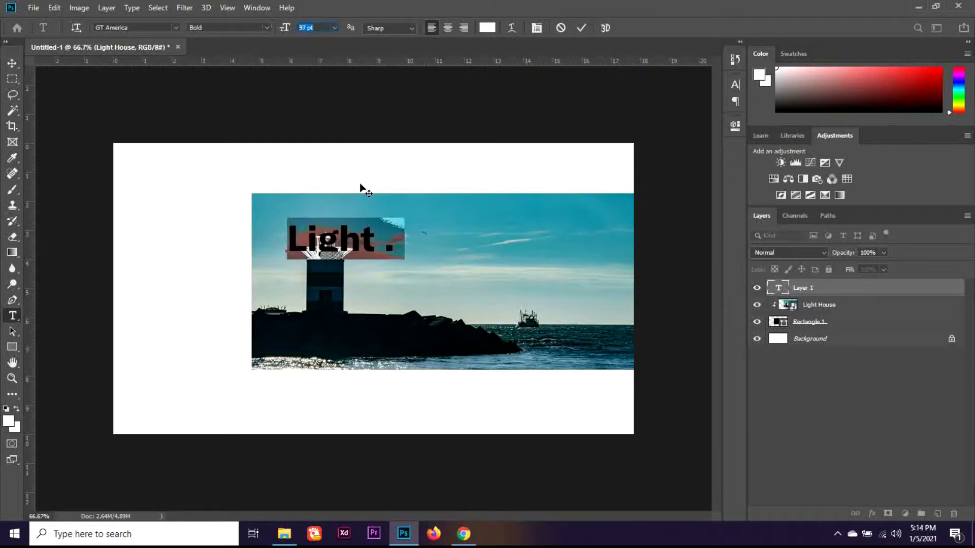
# Step: Move the "Light ." text down across the lighthouse tower and set its layer opacity to 70%
pyautogui.click(12, 63)
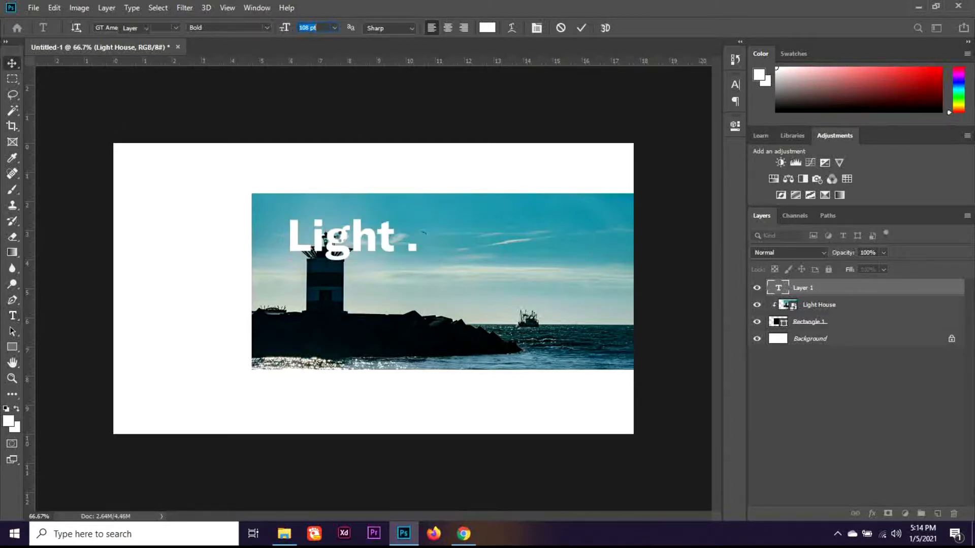
pyautogui.moveTo(371, 239); pyautogui.dragTo(380, 273)
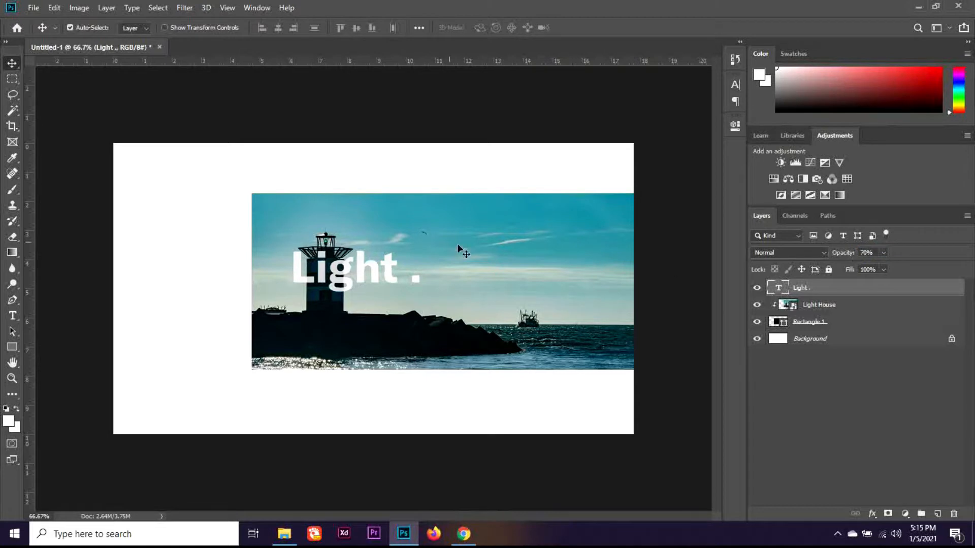
# Step: Remove the space before the period so the heading reads "Light."
pyautogui.doubleClick(385, 271)
pyautogui.hotkey('ctrl', 'a')
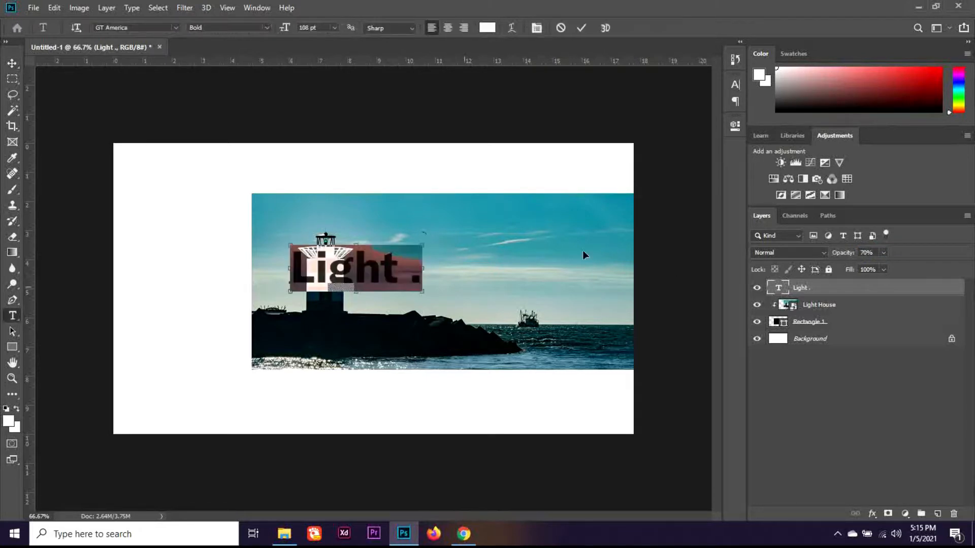
pyautogui.click(735, 84)
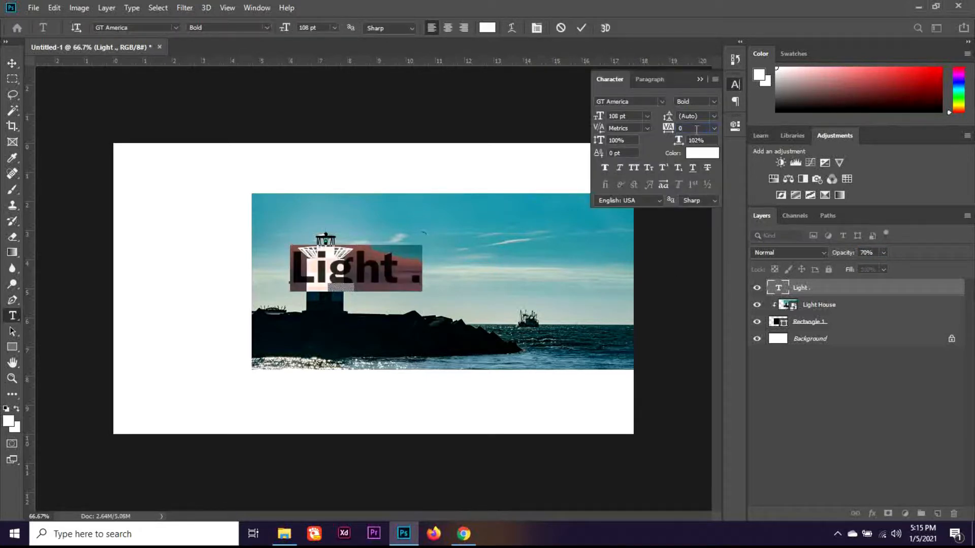
pyautogui.click(399, 276)
pyautogui.click(414, 279)
pyautogui.press('BackSpace')
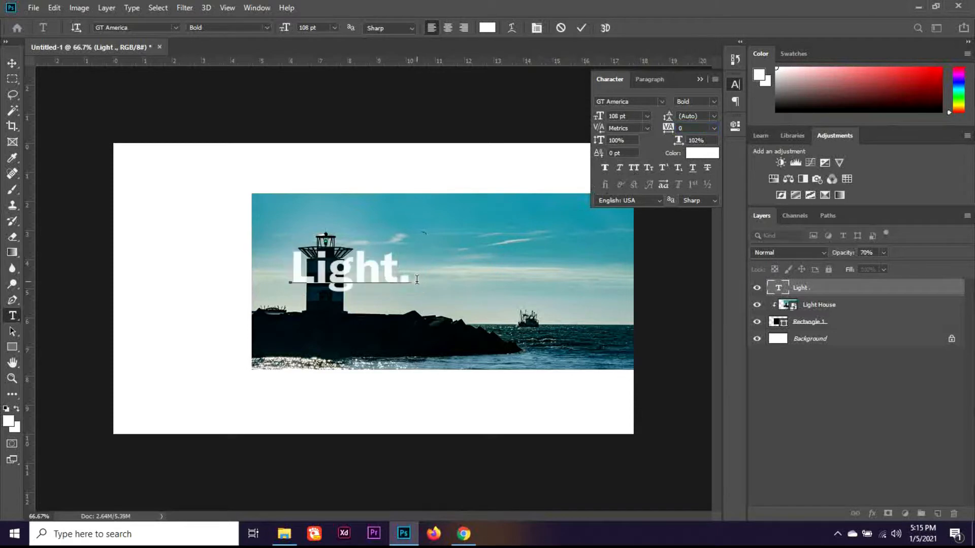
# Step: Color only the period of the "Light." heading bright orange (#ff6905)
pyautogui.hotkey('shift', 'Right')
pyautogui.click(701, 153)
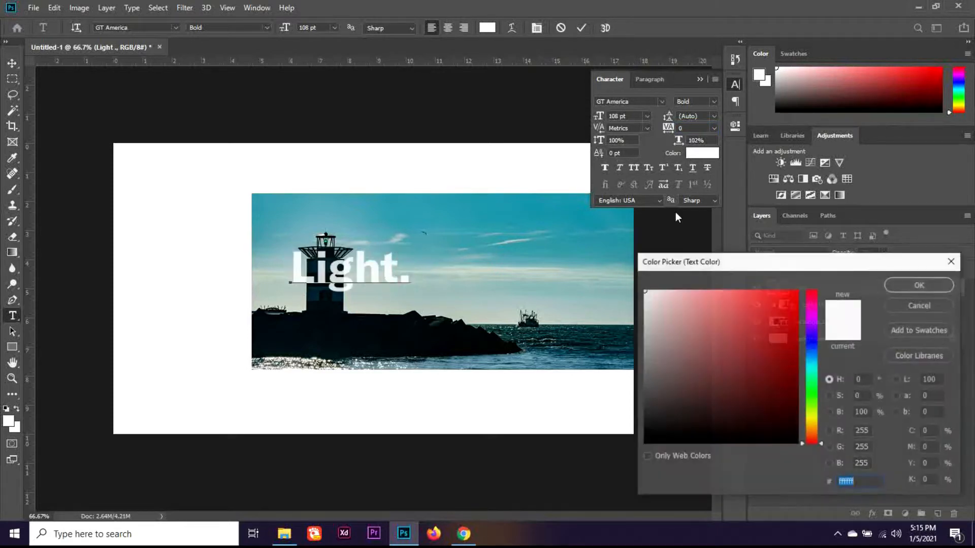
pyautogui.click(812, 432)
pyautogui.click(779, 298)
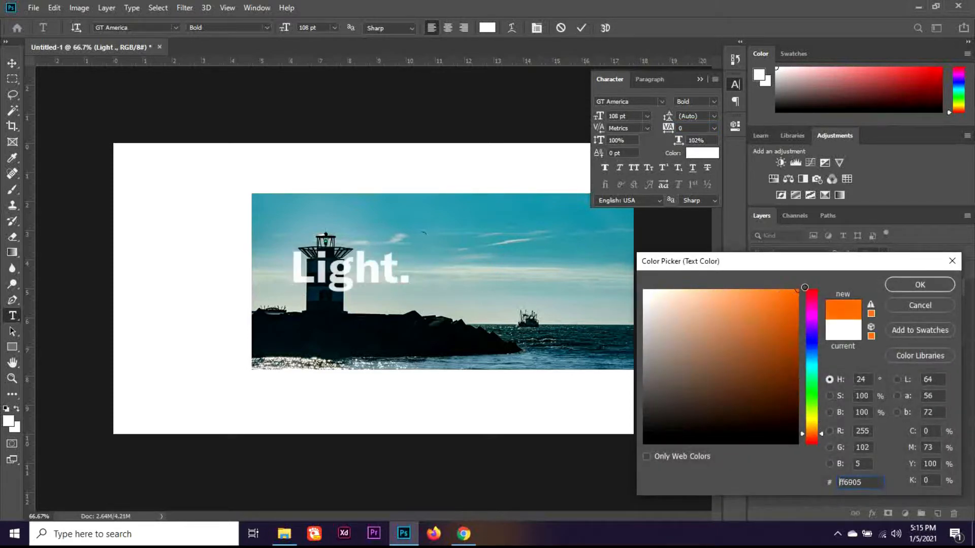
pyautogui.click(919, 284)
pyautogui.click(700, 79)
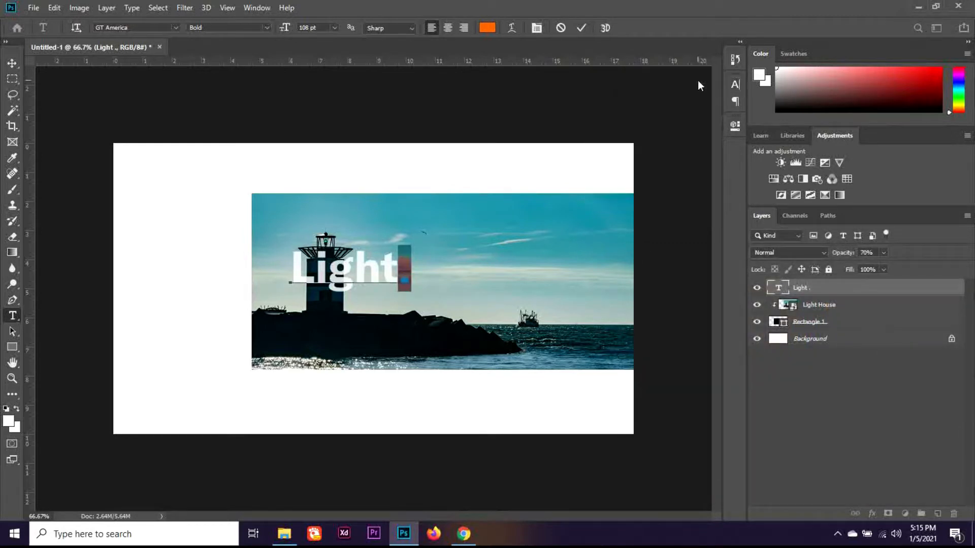
pyautogui.click(582, 28)
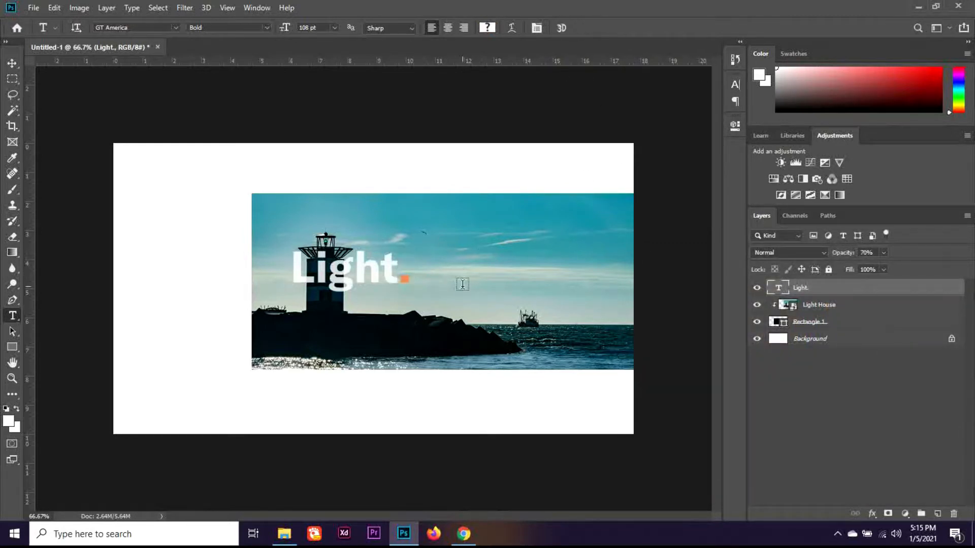
# Step: Add a separate text layer reading "House" below and to the right of "Light."
pyautogui.click(364, 317)
pyautogui.press('BackSpace')
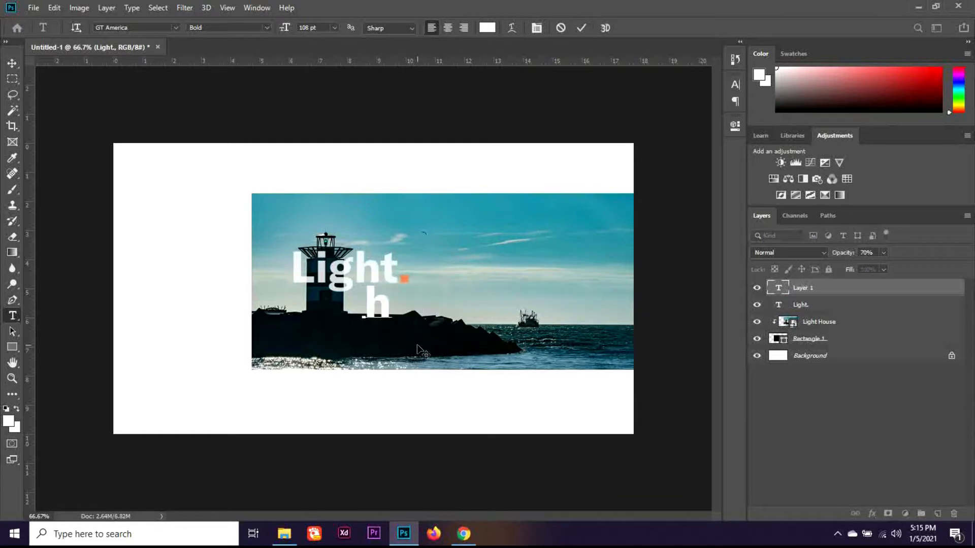
pyautogui.write('House')
# Step: Change the "House" text's font to Avenir LT Std 45 Book and apply faux bold
pyautogui.hotkey('ctrl', 'a')
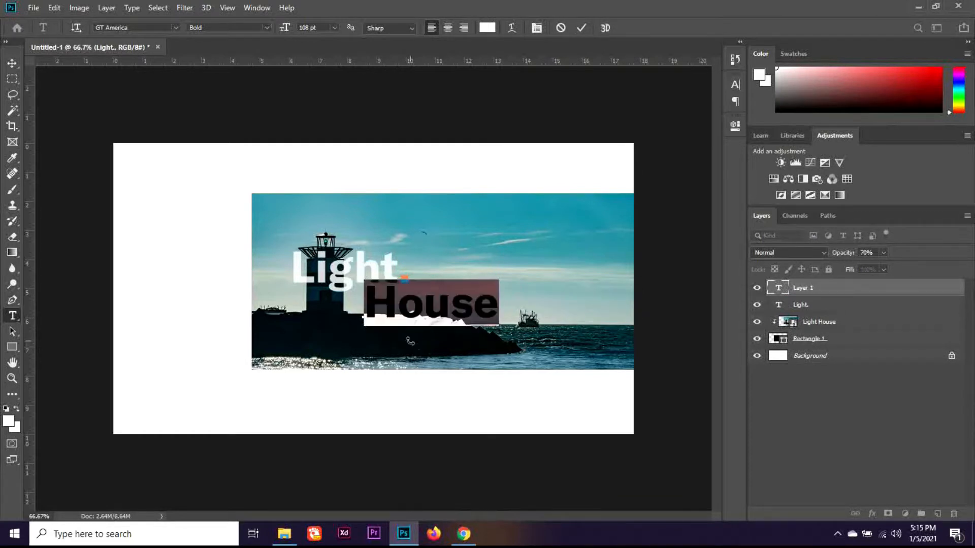
pyautogui.click(151, 27)
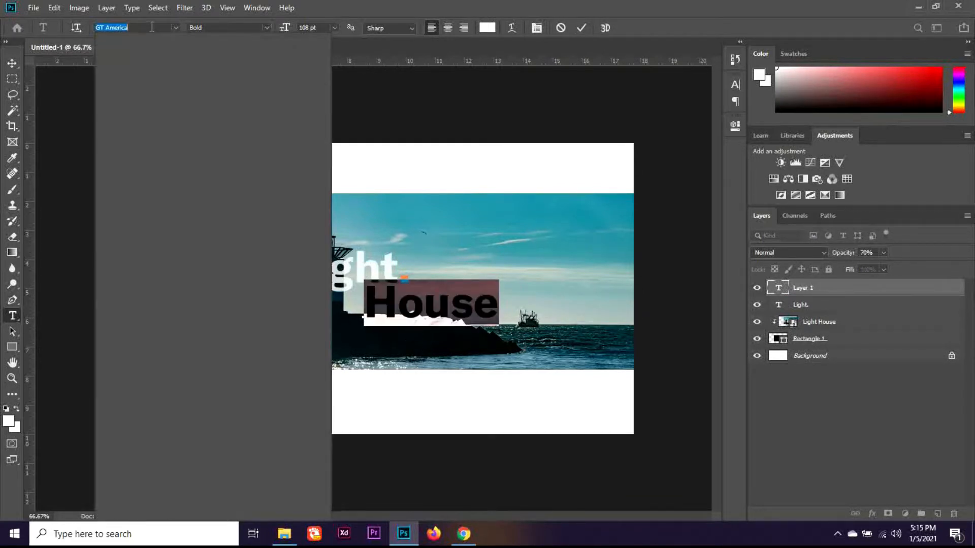
pyautogui.write('aven')
pyautogui.press('Down')
pyautogui.press('Down')
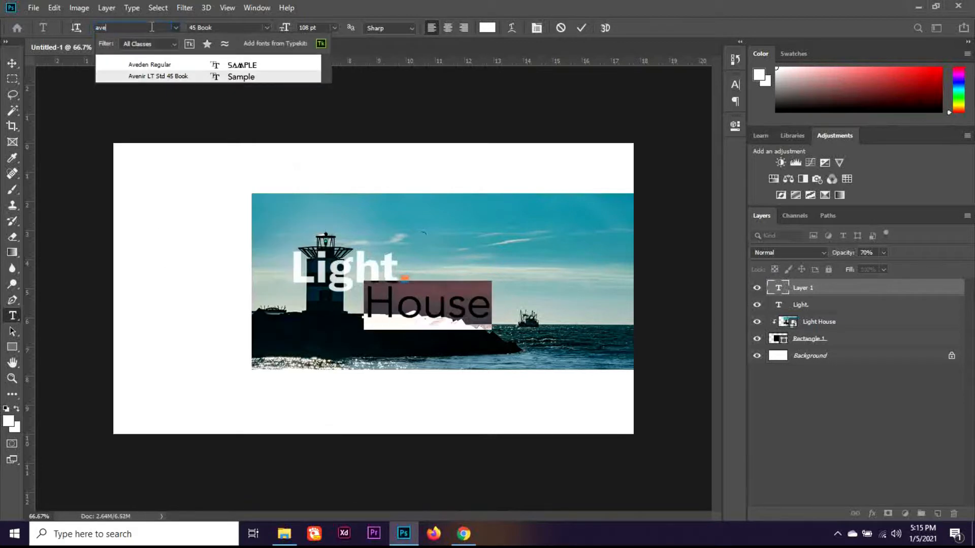
pyautogui.press('Return')
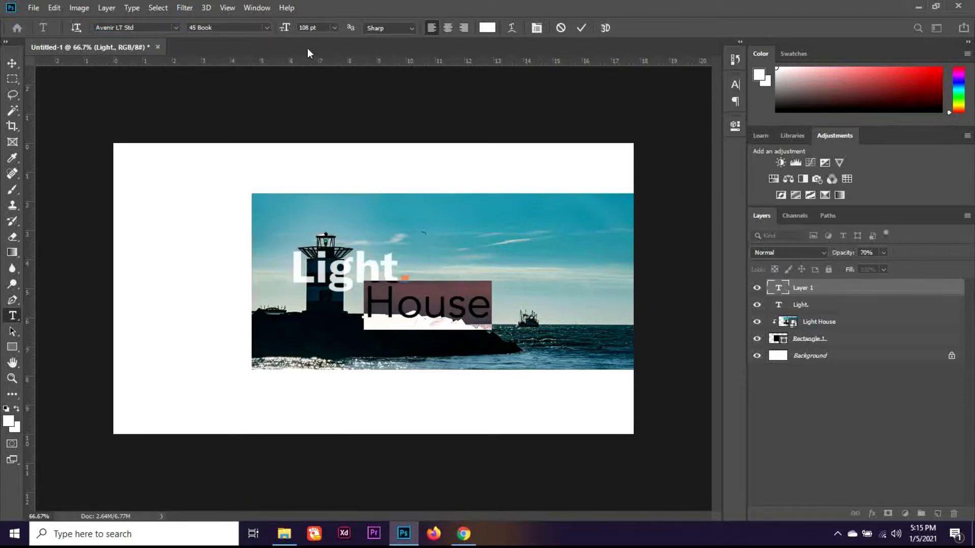
pyautogui.click(266, 27)
pyautogui.click(713, 114)
pyautogui.hotkey('ctrl', 't')
pyautogui.hotkey('ctrl', 'shift', 'b')
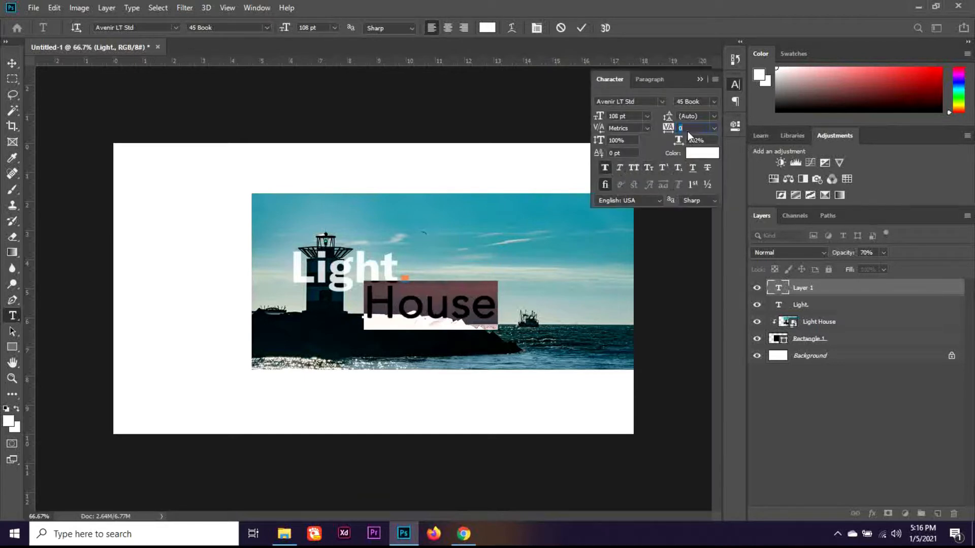
# Step: Increase the letter tracking of the "House" text to 160
pyautogui.press('Up')
pyautogui.press('Up')
pyautogui.press('Up')
pyautogui.press('Up')
pyautogui.press('Up')
pyautogui.press('Up')
pyautogui.press('Up')
pyautogui.press('Up')
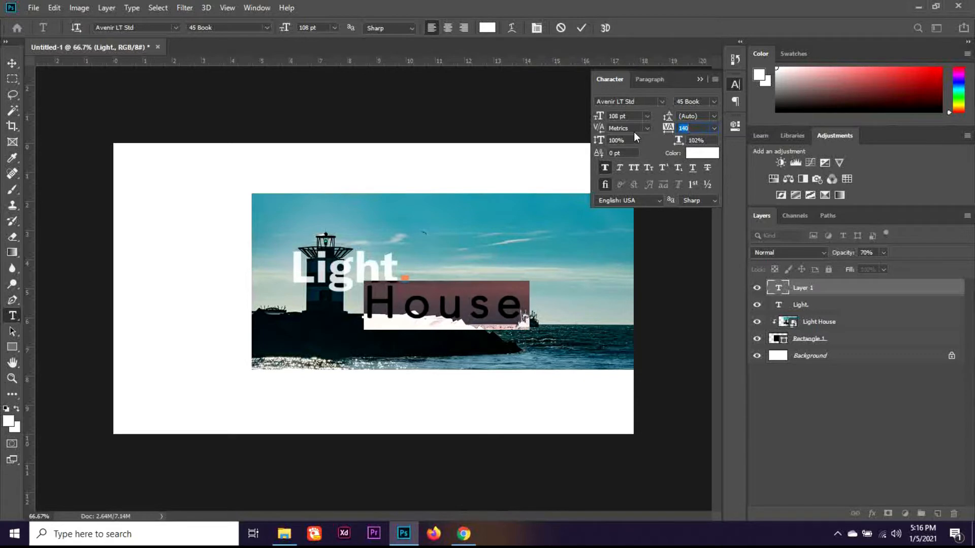
# Step: Reduce the size of the "House" text to 64 pt
pyautogui.click(628, 116)
pyautogui.hotkey('shift', 'Down')
pyautogui.hotkey('shift', 'Down')
pyautogui.hotkey('shift', 'Down')
pyautogui.hotkey('shift', 'Down')
pyautogui.hotkey('shift', 'Down')
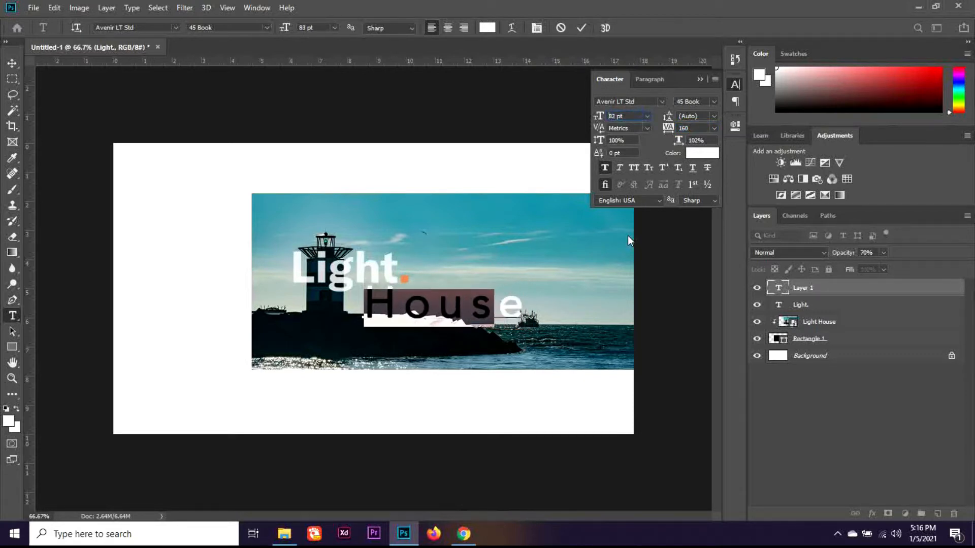
pyautogui.press('Down')
pyautogui.press('Down')
pyautogui.press('Down')
pyautogui.press('Down')
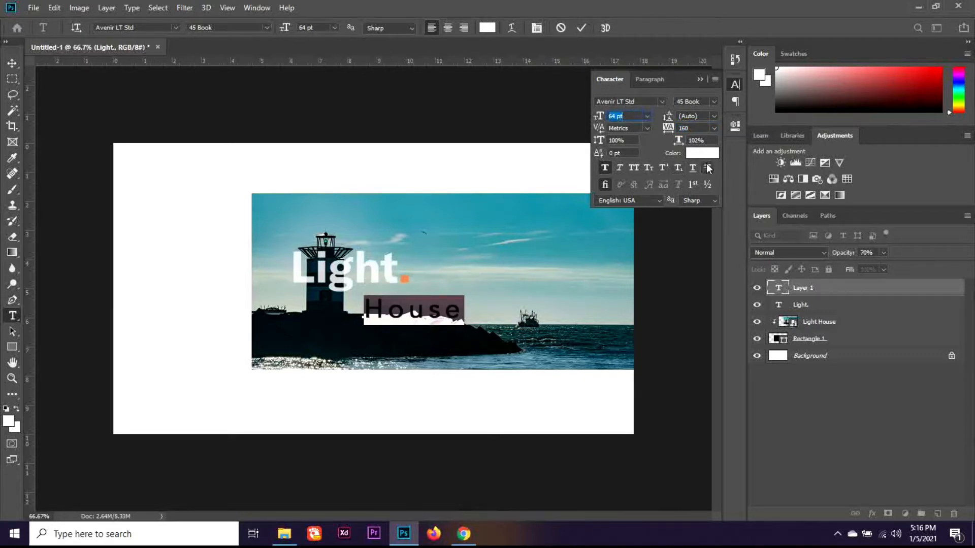
# Step: Recolor the "House" text turquoise (#0ac3b7)
pyautogui.click(705, 154)
pyautogui.click(630, 244)
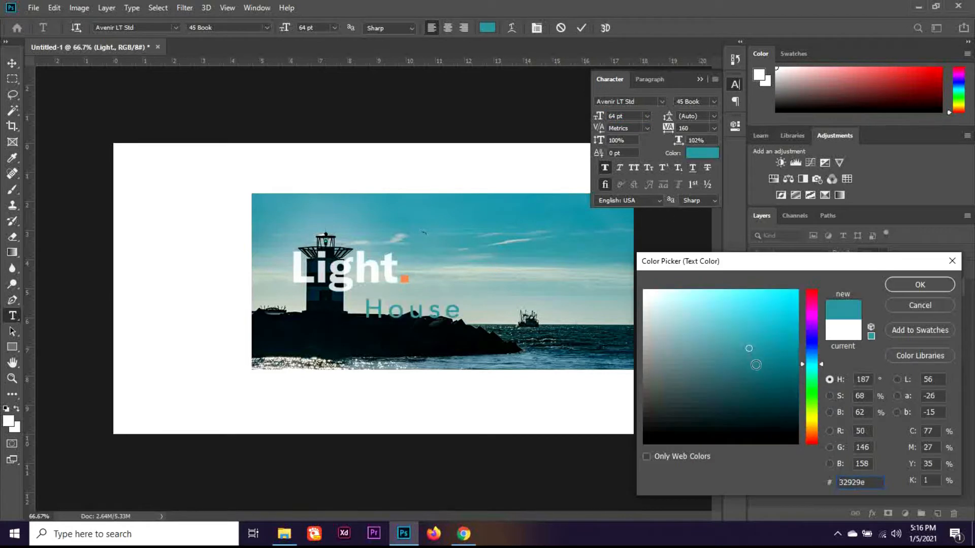
pyautogui.moveTo(757, 366)
pyautogui.mouseDown()
pyautogui.moveTo(779, 392)
pyautogui.moveTo(763, 427)
pyautogui.moveTo(777, 430)
pyautogui.mouseUp()
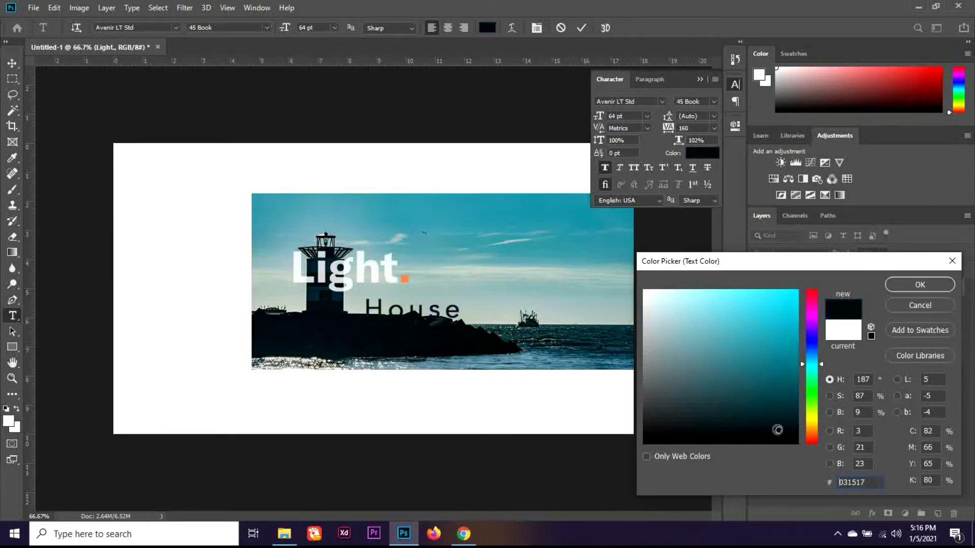
pyautogui.click(657, 379)
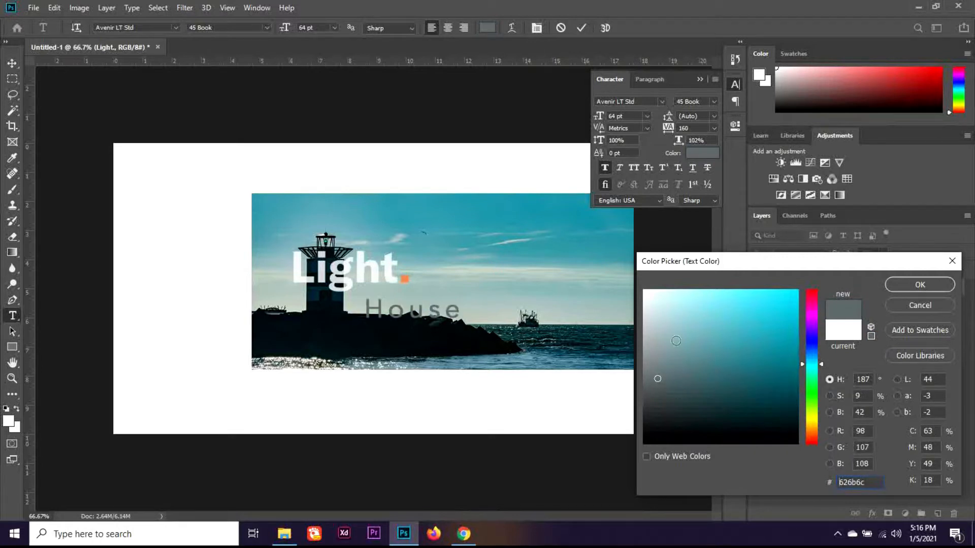
pyautogui.moveTo(680, 339); pyautogui.dragTo(693, 313)
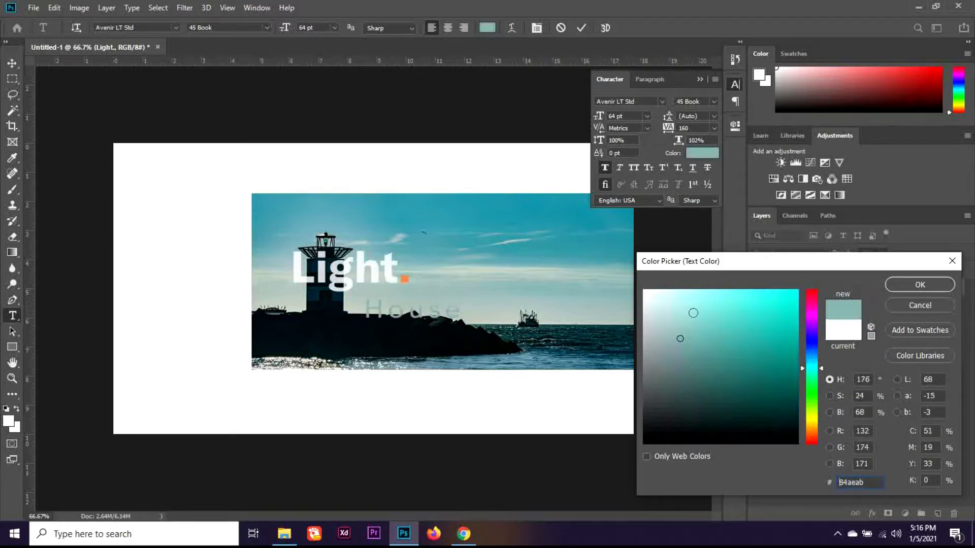
pyautogui.moveTo(783, 329)
pyautogui.mouseDown()
pyautogui.moveTo(776, 319)
pyautogui.moveTo(772, 340)
pyautogui.moveTo(775, 327)
pyautogui.moveTo(791, 326)
pyautogui.mouseUp()
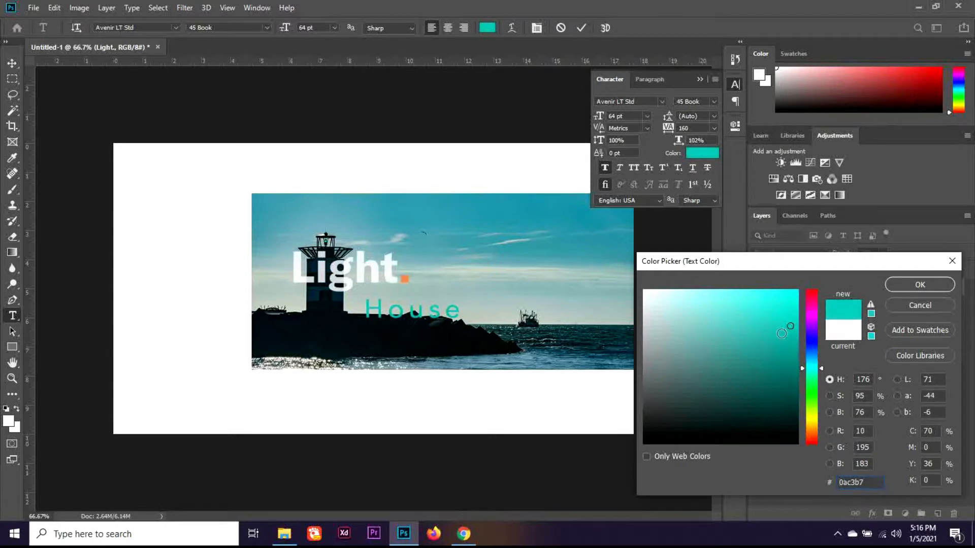
pyautogui.click(888, 287)
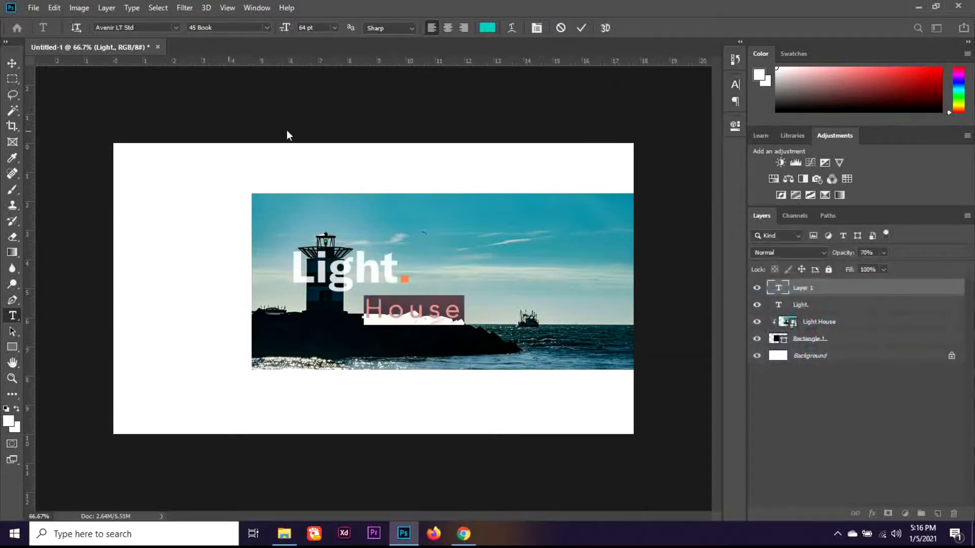
# Step: Move the "House" text up and right to start beneath the orange period, and reduce its size to 48 pt
pyautogui.click(12, 63)
pyautogui.moveTo(420, 317); pyautogui.dragTo(455, 308)
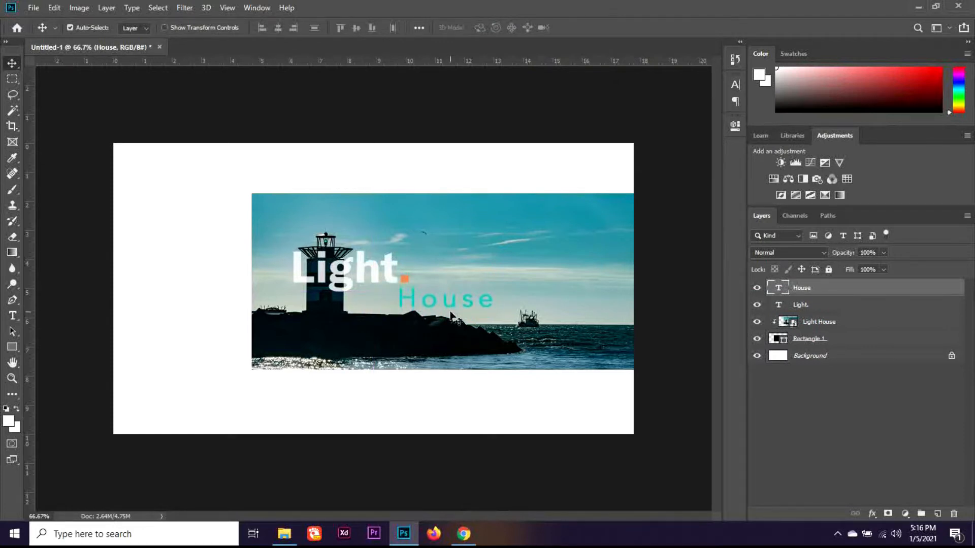
pyautogui.press('t')
pyautogui.doubleClick(472, 302)
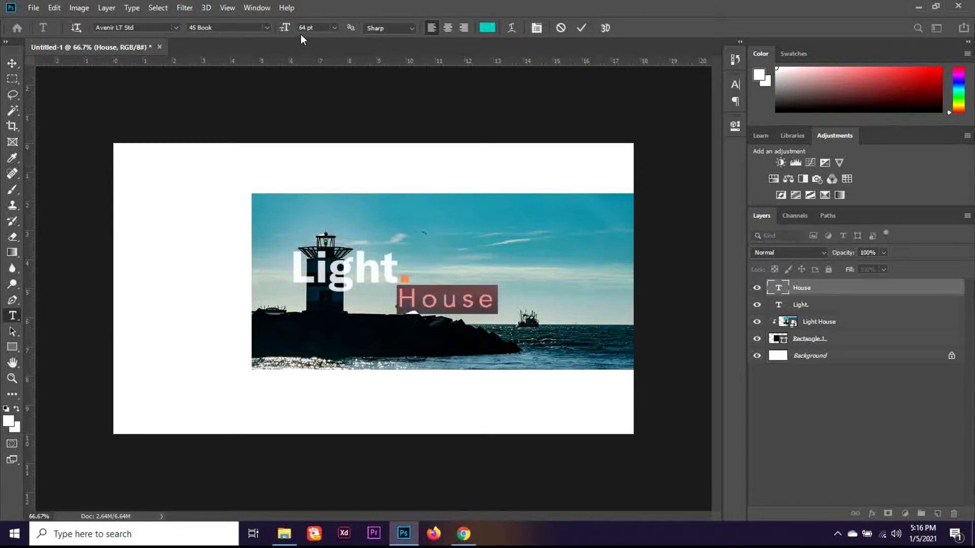
pyautogui.click(305, 28)
pyautogui.press('Down')
pyautogui.press('Down')
pyautogui.press('Down')
pyautogui.press('Down')
pyautogui.press('Down')
pyautogui.press('Down')
pyautogui.press('Down')
pyautogui.press('Down')
pyautogui.press('Down')
pyautogui.press('Down')
pyautogui.press('Down')
pyautogui.press('Down')
pyautogui.press('Down')
pyautogui.press('Down')
pyautogui.press('Down')
pyautogui.press('Down')
pyautogui.click(16, 64)
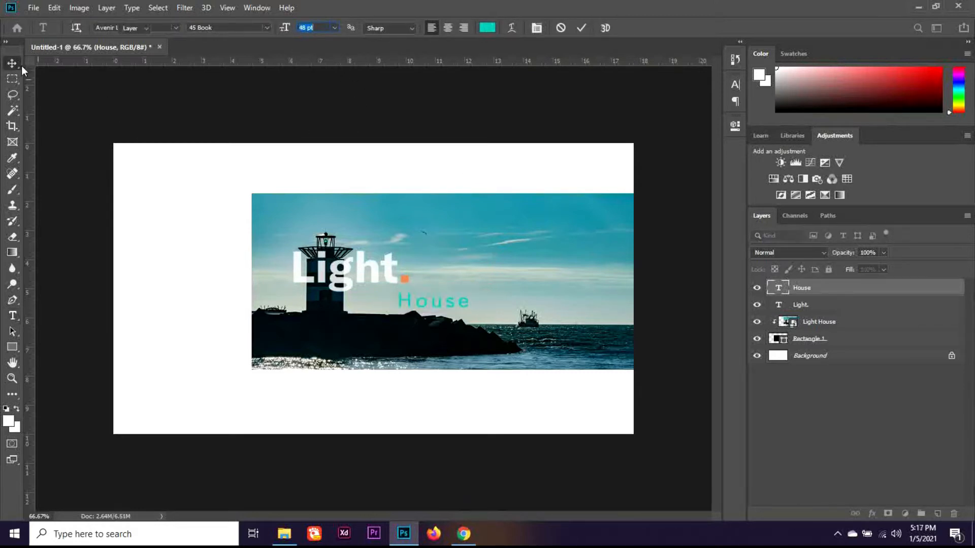
pyautogui.moveTo(438, 304); pyautogui.dragTo(439, 299)
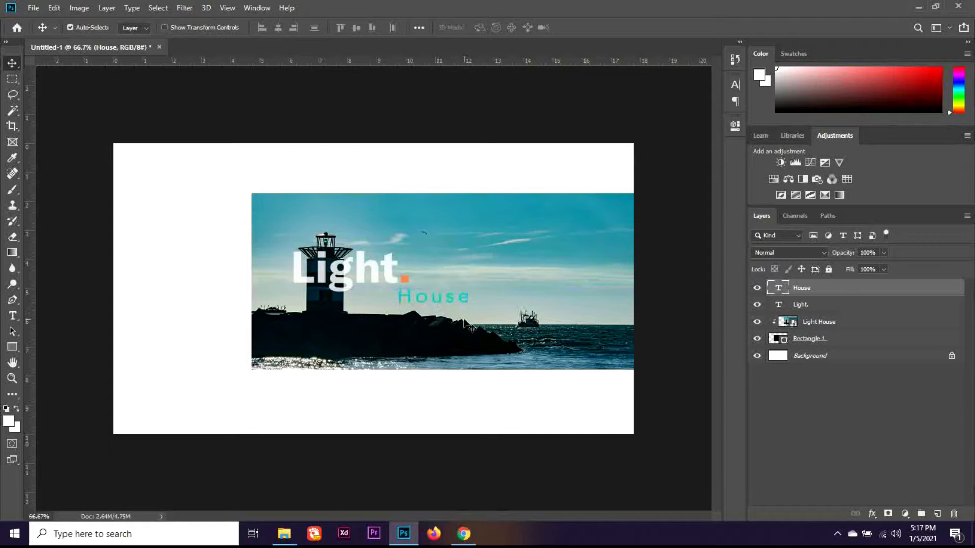
# Step: Change the "House" text color to a near-white tint
pyautogui.press('t')
pyautogui.doubleClick(442, 298)
pyautogui.click(488, 27)
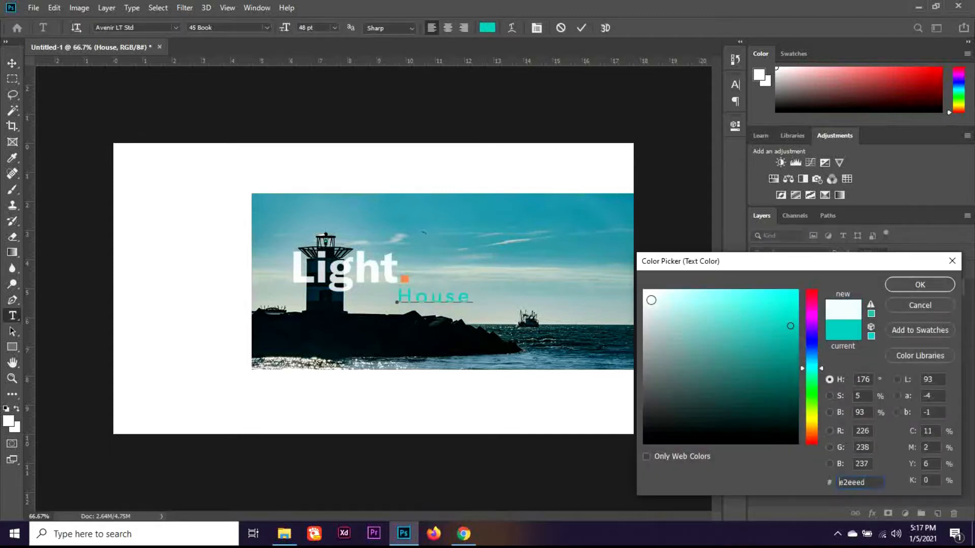
pyautogui.click(914, 285)
pyautogui.click(13, 63)
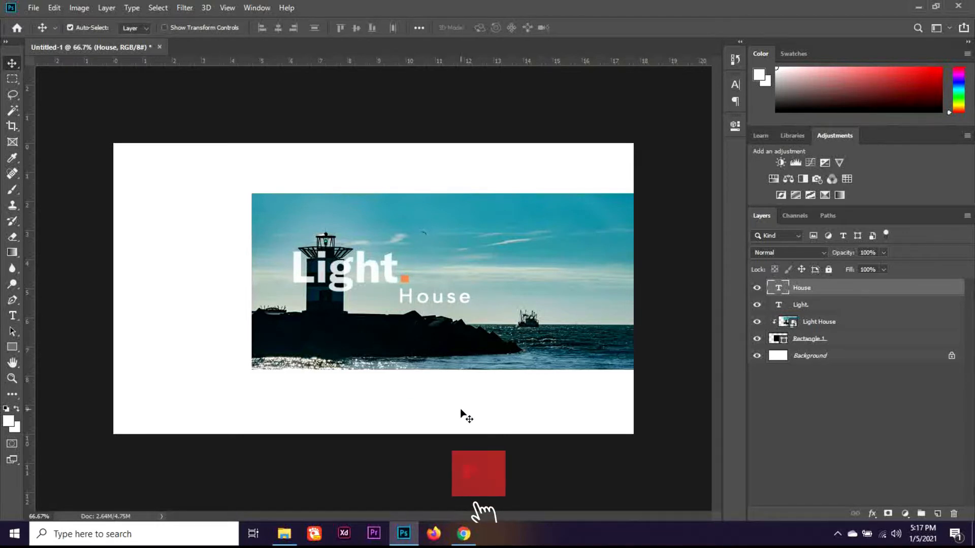
# Step: Draw a rectangle about 885 by 125 px between the canvas's top edge and the photo, and fill it with dark teal
pyautogui.click(12, 347)
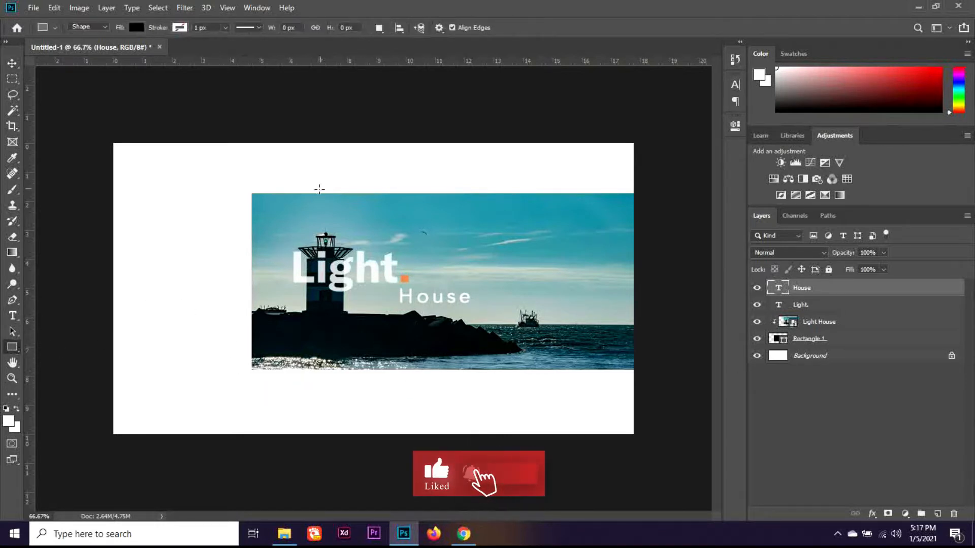
pyautogui.moveTo(283, 146); pyautogui.dragTo(643, 193)
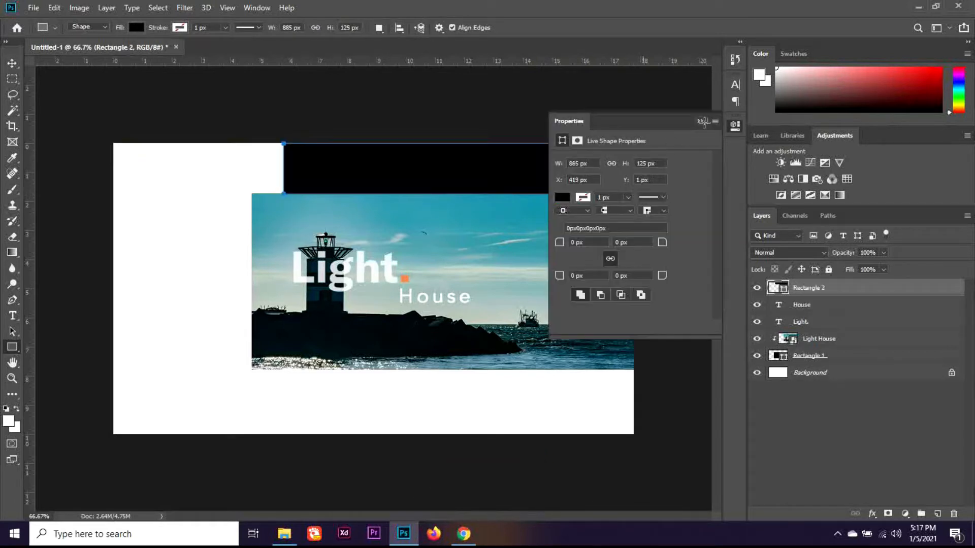
pyautogui.click(561, 198)
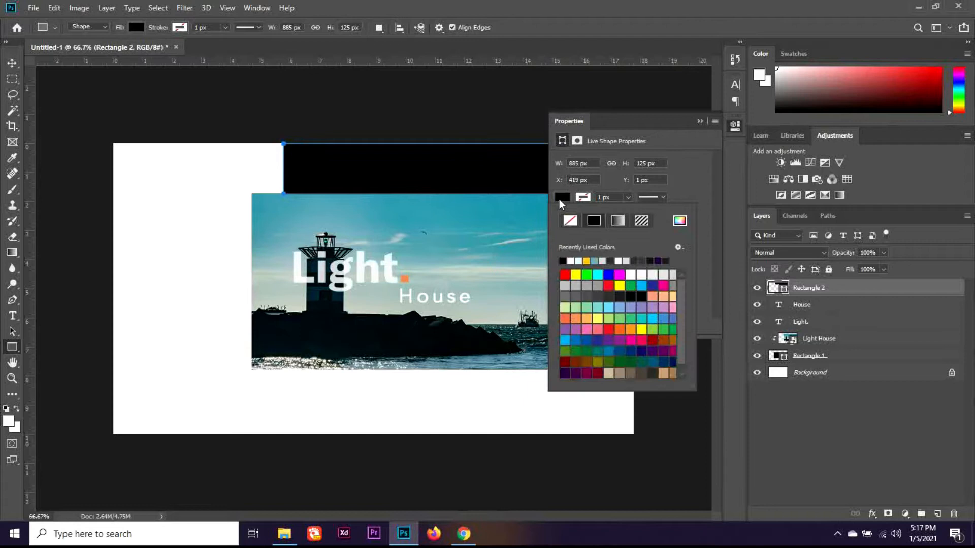
pyautogui.click(680, 222)
pyautogui.click(501, 208)
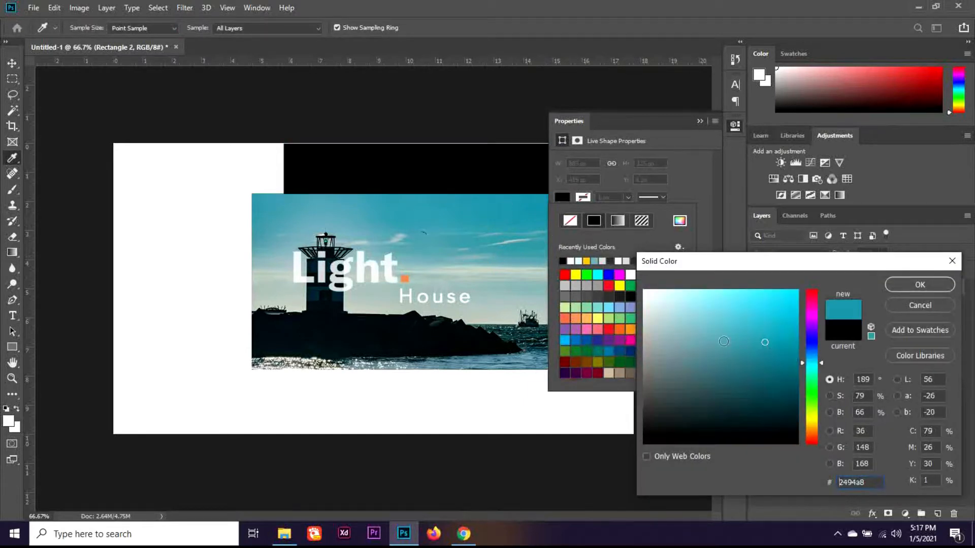
pyautogui.moveTo(723, 341)
pyautogui.mouseDown()
pyautogui.moveTo(797, 358)
pyautogui.moveTo(798, 395)
pyautogui.mouseUp()
pyautogui.click(919, 284)
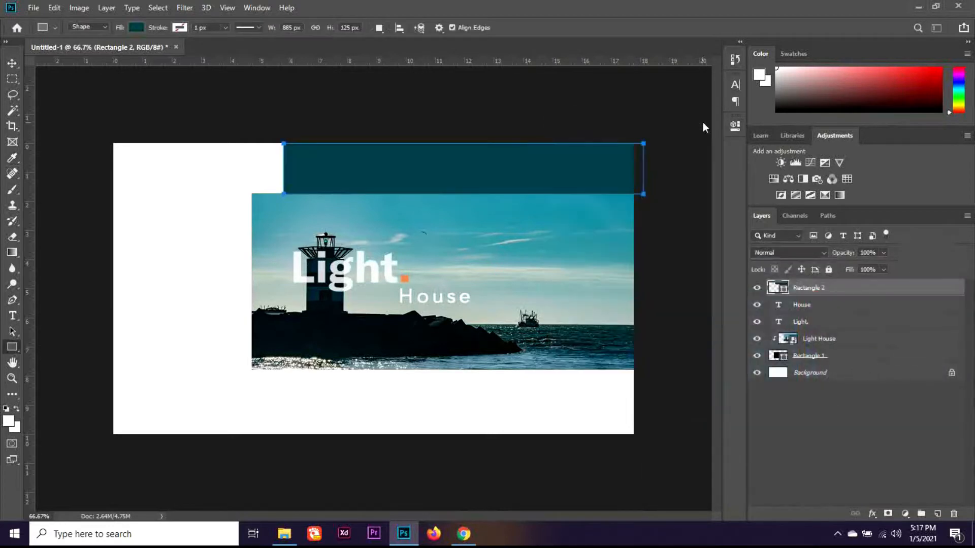
# Step: Narrow the dark teal rectangle from its left side to about 82.7% of its width
pyautogui.click(12, 63)
pyautogui.hotkey('ctrl', 't')
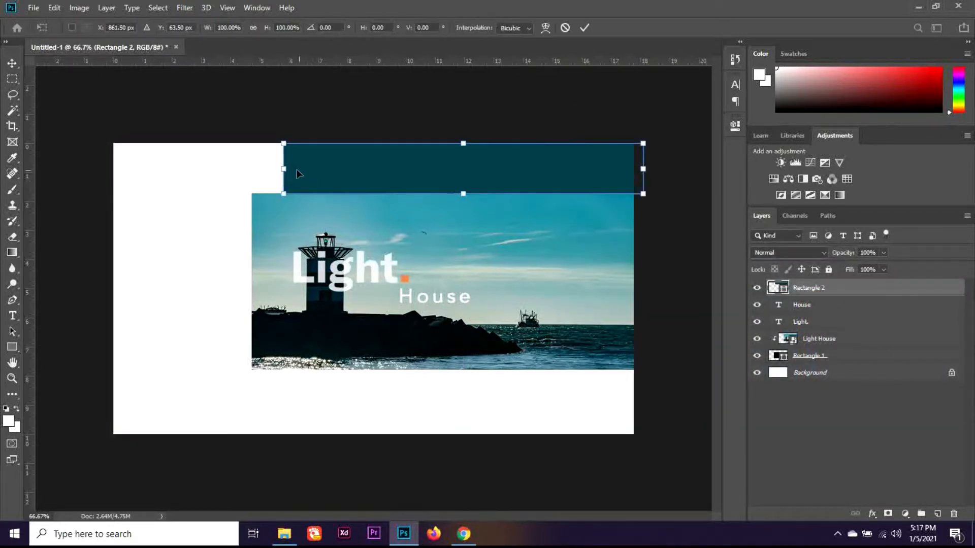
pyautogui.moveTo(283, 168); pyautogui.dragTo(346, 168)
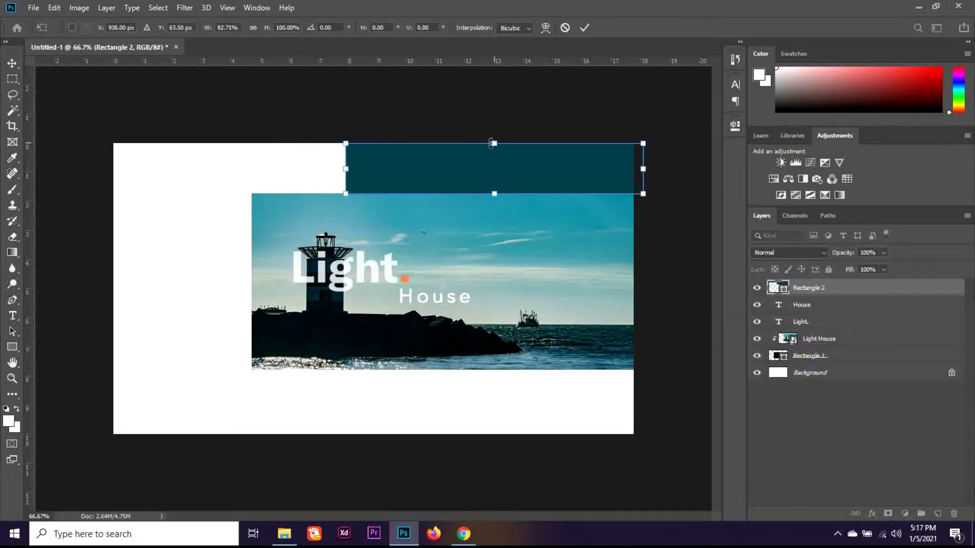
pyautogui.press('Return')
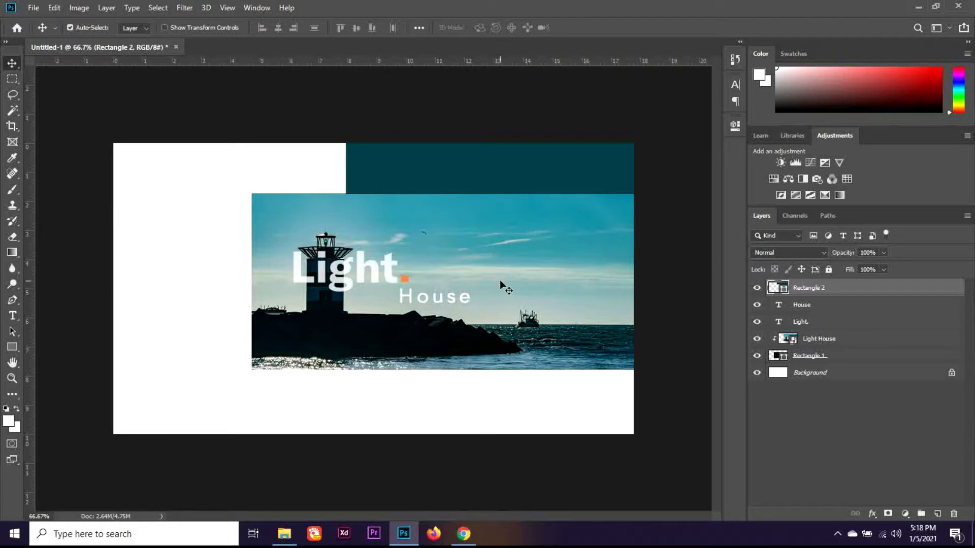
# Step: Start a text layer in the white area above the photo, using the orange sampled from the title's period
pyautogui.press('t')
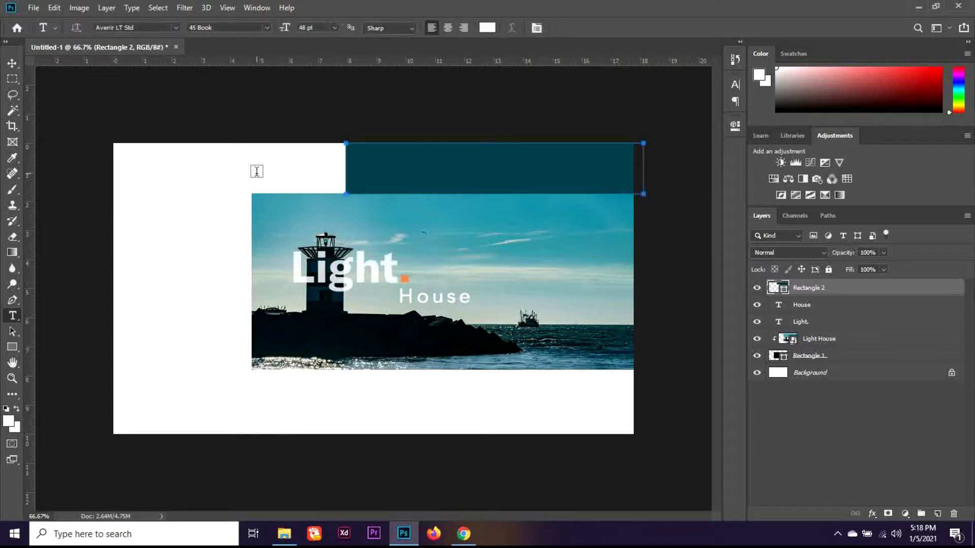
pyautogui.click(257, 171)
pyautogui.click(487, 28)
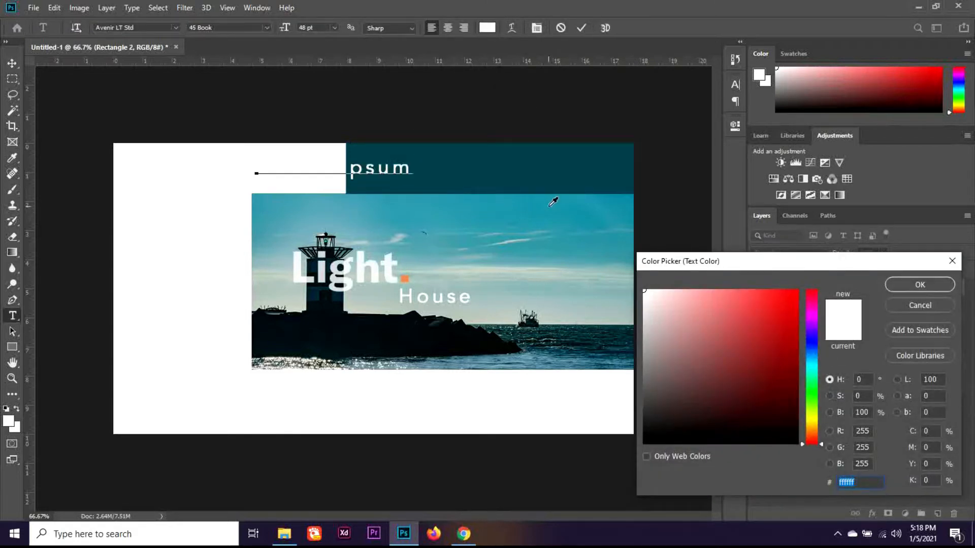
pyautogui.click(407, 278)
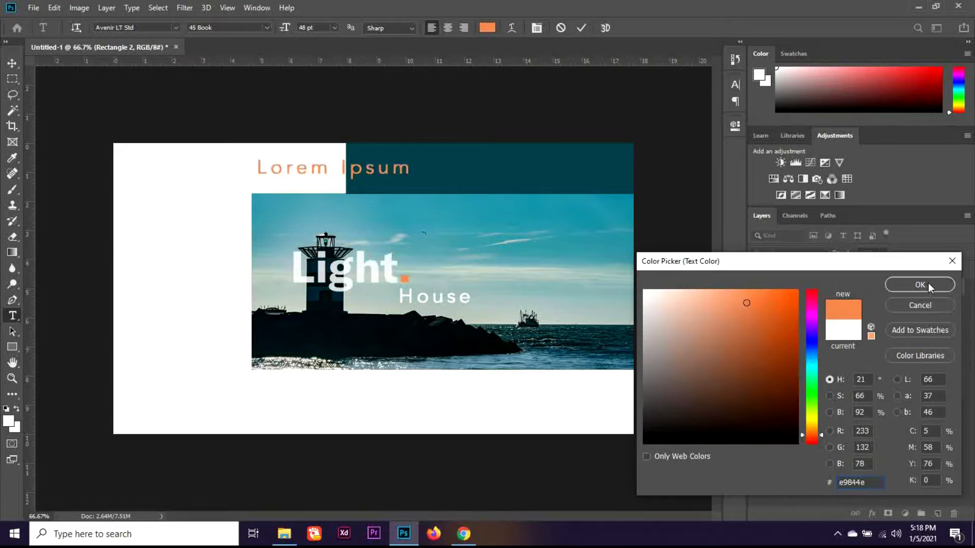
pyautogui.click(920, 284)
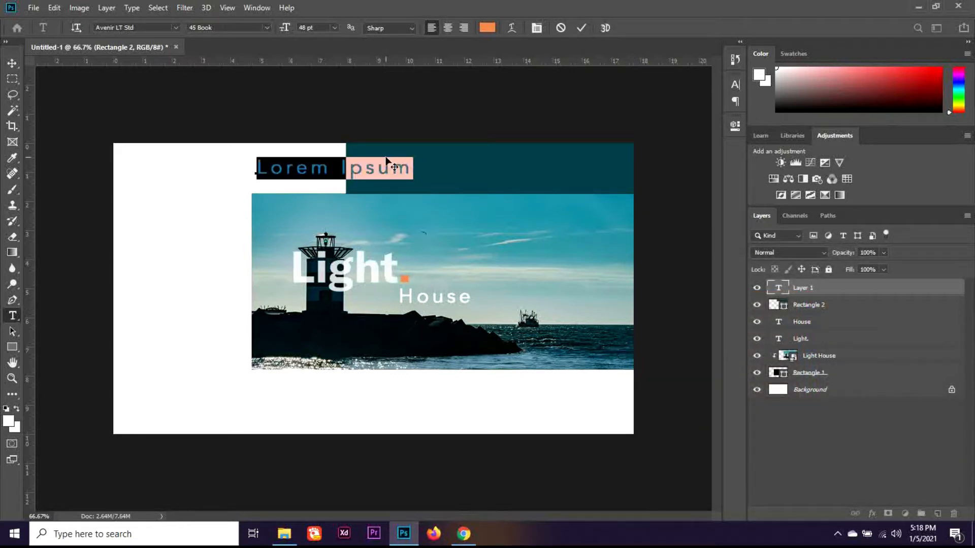
# Step: Replace the placeholder text with "LightHouse" as the logo wording
pyautogui.press('BackSpace')
pyautogui.write('LIGH')
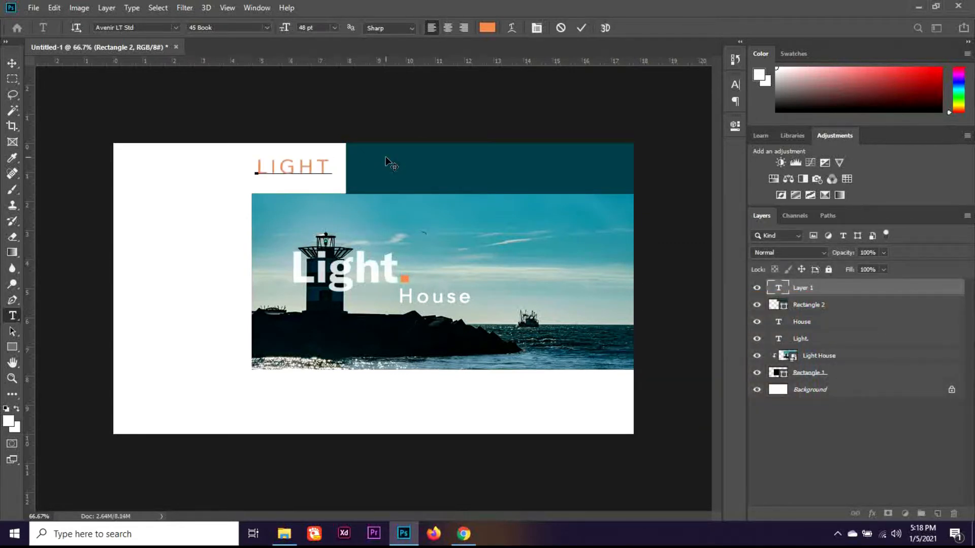
pyautogui.write('T')
pyautogui.press('BackSpace')
pyautogui.press('BackSpace')
pyautogui.press('BackSpace')
pyautogui.press('BackSpace')
pyautogui.press('BackSpace')
pyautogui.write('L')
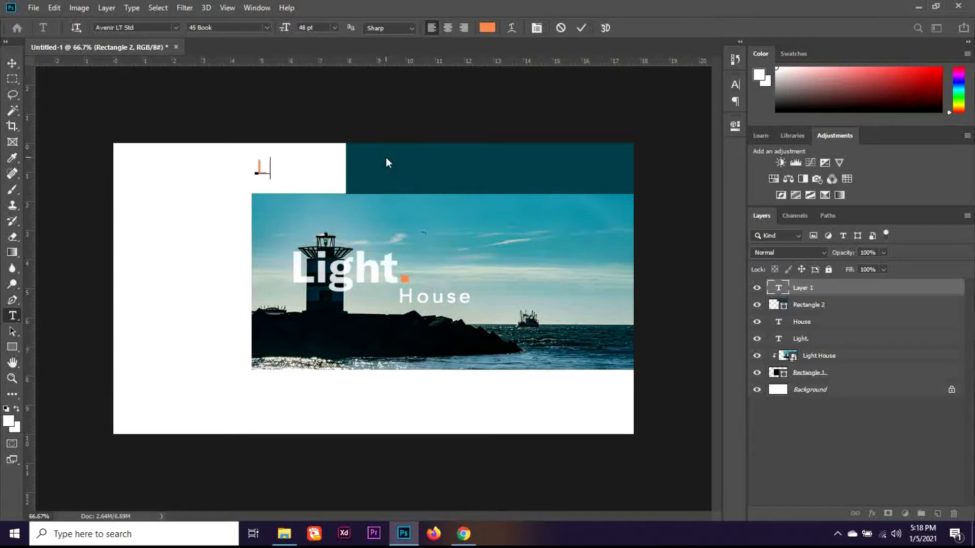
pyautogui.write('ight')
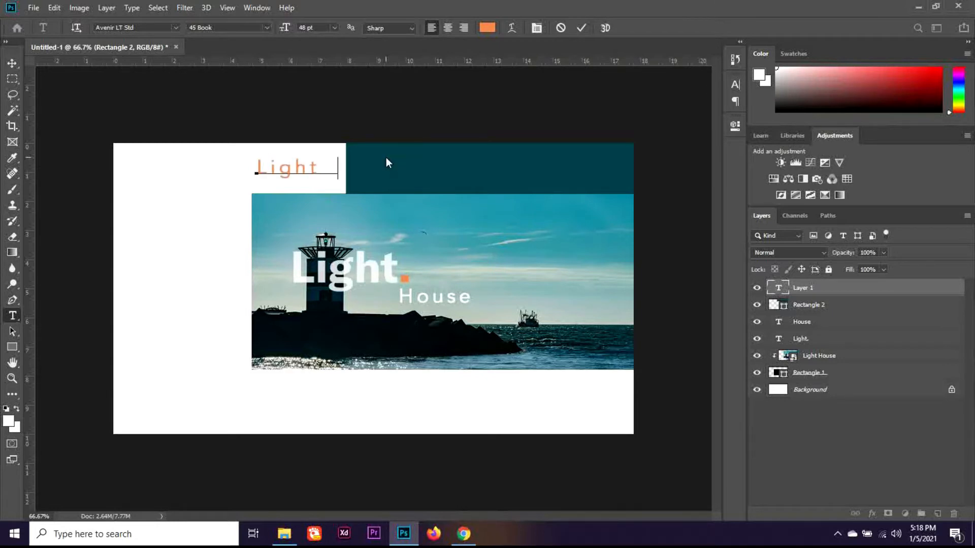
pyautogui.write('House')
# Step: Set the "LightHouse" logo text to 30 pt with a letter tracking of 0
pyautogui.hotkey('ctrl', 'a')
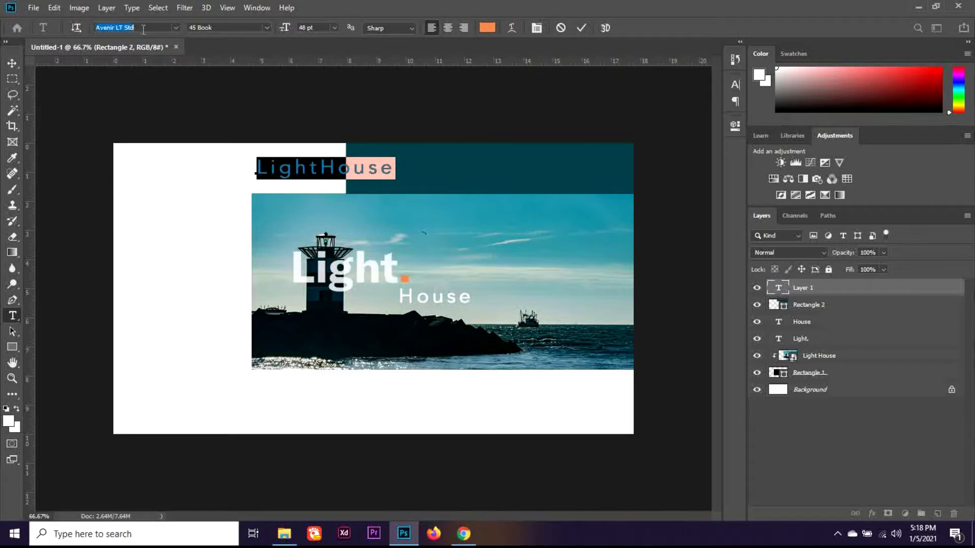
pyautogui.click(306, 28)
pyautogui.write('30')
pyautogui.press('Return')
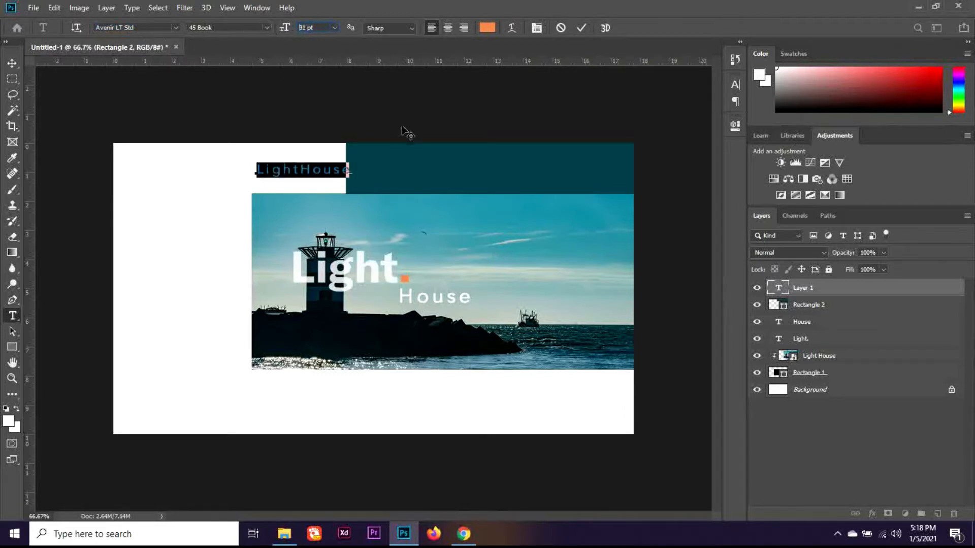
pyautogui.click(735, 84)
pyautogui.click(714, 128)
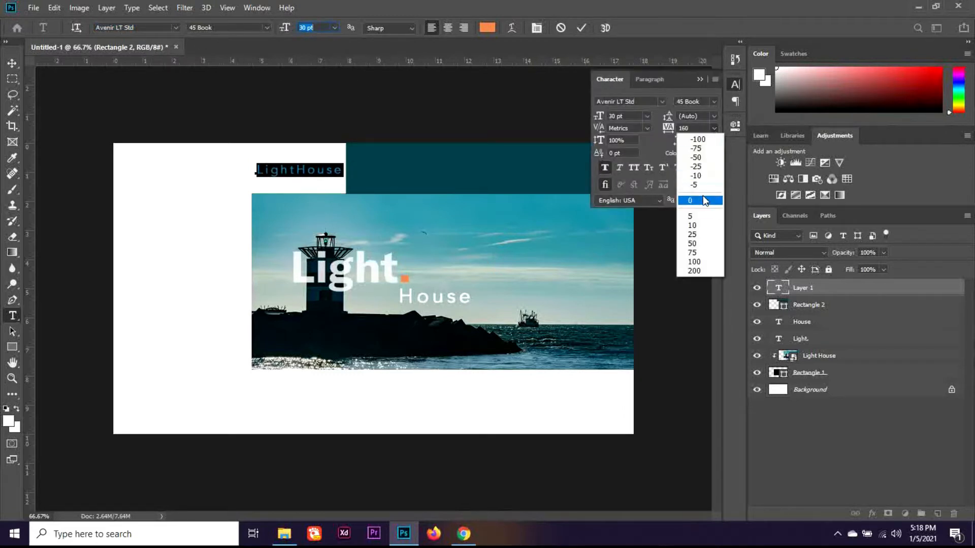
pyautogui.click(706, 199)
# Step: Recolor "House" in the logo with the dark teal sampled from the header bar and add a period after it
pyautogui.moveTo(293, 169); pyautogui.dragTo(325, 170)
pyautogui.click(487, 29)
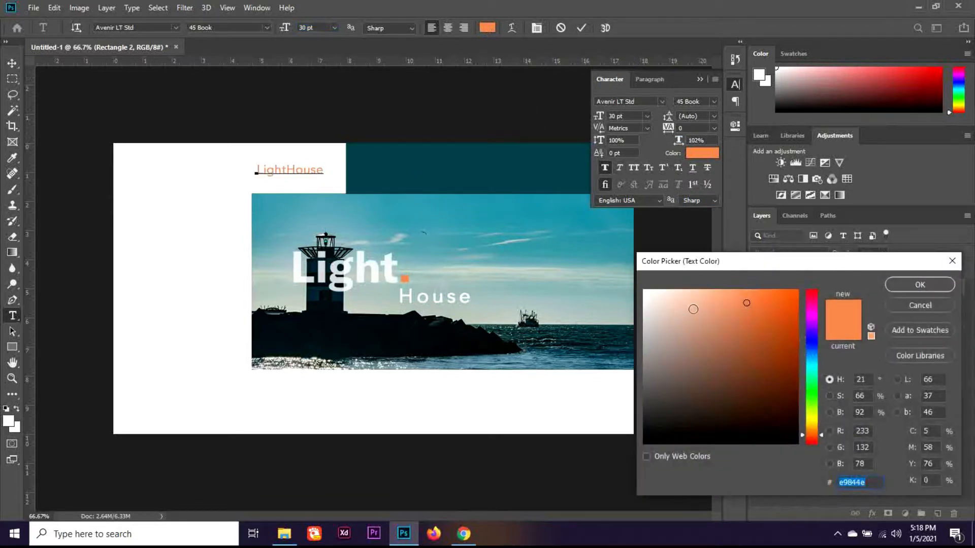
pyautogui.click(582, 171)
pyautogui.click(920, 286)
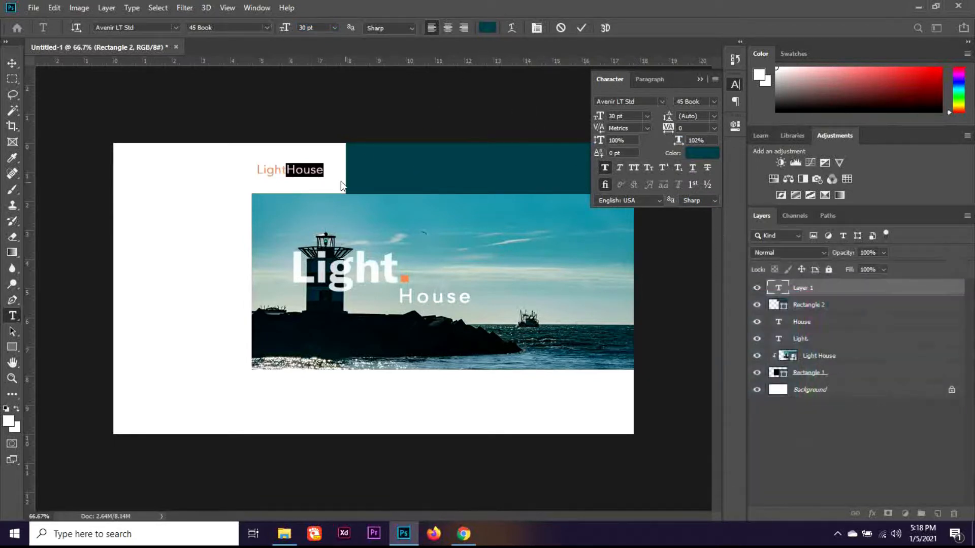
pyautogui.write('.')
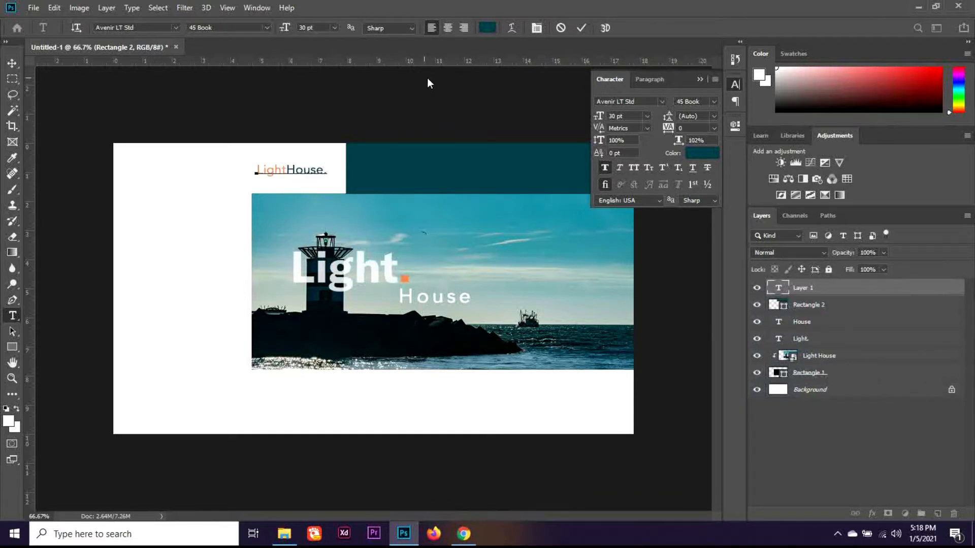
# Step: Reduce the whole "LightHouse." logo text to 26 pt
pyautogui.hotkey('ctrl', 'a')
pyautogui.click(306, 27)
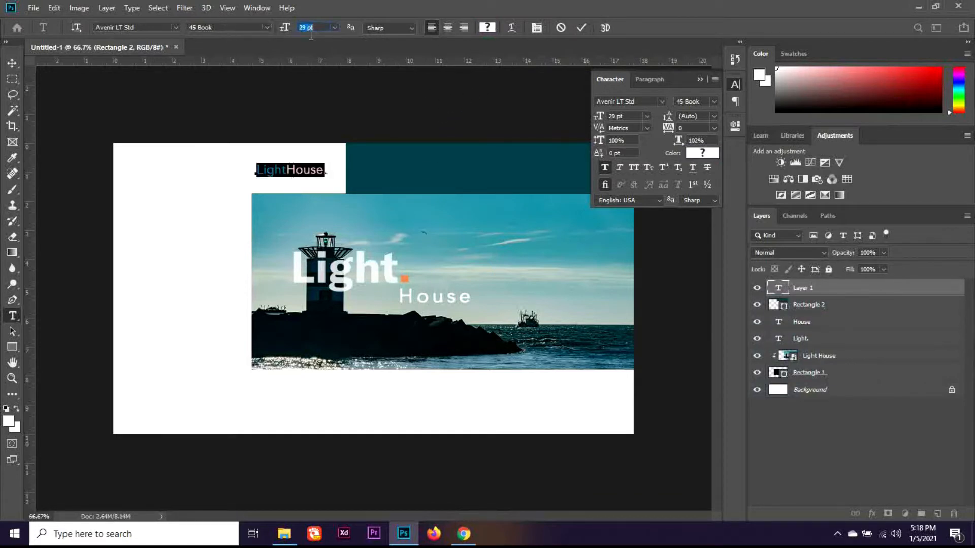
pyautogui.write('26')
pyautogui.press('Return')
pyautogui.click(700, 79)
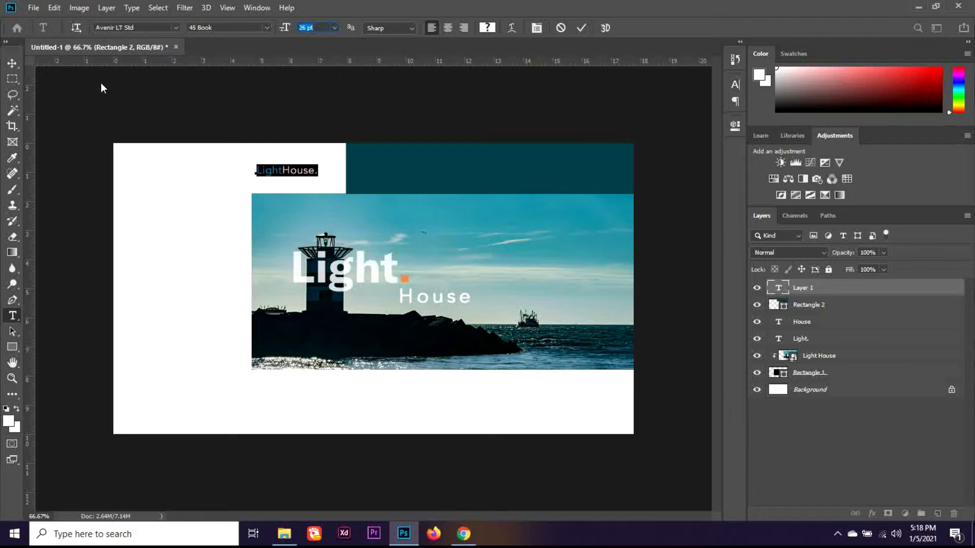
# Step: Nudge the "LightHouse." logo slightly up and to the right within the white area beside the header bar
pyautogui.click(12, 63)
pyautogui.moveTo(285, 168); pyautogui.dragTo(286, 169)
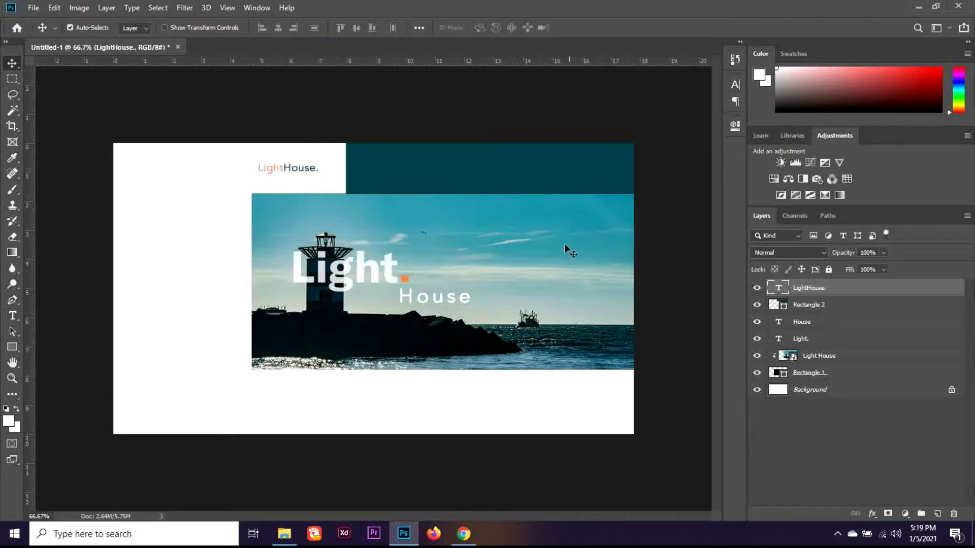
pyautogui.hotkey('shift', 'Right')
# Step: Duplicate the logo text and shift the copy horizontally onto the teal header bar
pyautogui.hotkey('alt', 'shift', 'Right')
pyautogui.hotkey('shift', 'Right')
pyautogui.hotkey('shift', 'Right')
pyautogui.hotkey('shift', 'Right')
pyautogui.hotkey('shift', 'Right')
pyautogui.hotkey('shift', 'Right')
pyautogui.hotkey('shift', 'Right')
pyautogui.hotkey('shift', 'Right')
pyautogui.hotkey('shift', 'Right')
pyautogui.hotkey('shift', 'Right')
pyautogui.hotkey('shift', 'Right')
pyautogui.hotkey('shift', 'Right')
pyautogui.hotkey('shift', 'Right')
pyautogui.hotkey('shift', 'Right')
pyautogui.hotkey('shift', 'Right')
pyautogui.hotkey('shift', 'Right')
pyautogui.hotkey('shift', 'Right')
pyautogui.hotkey('shift', 'Right')
pyautogui.hotkey('shift', 'Right')
pyautogui.hotkey('shift', 'Right')
pyautogui.hotkey('shift', 'Right')
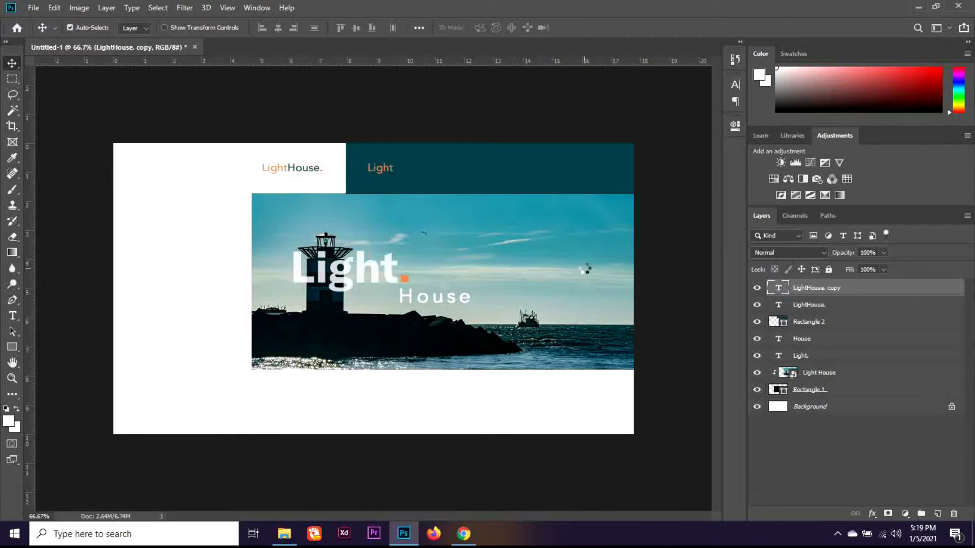
# Step: Recolor the copied header text white (ffffff) and replace its wording with "Things to do"
pyautogui.press('t')
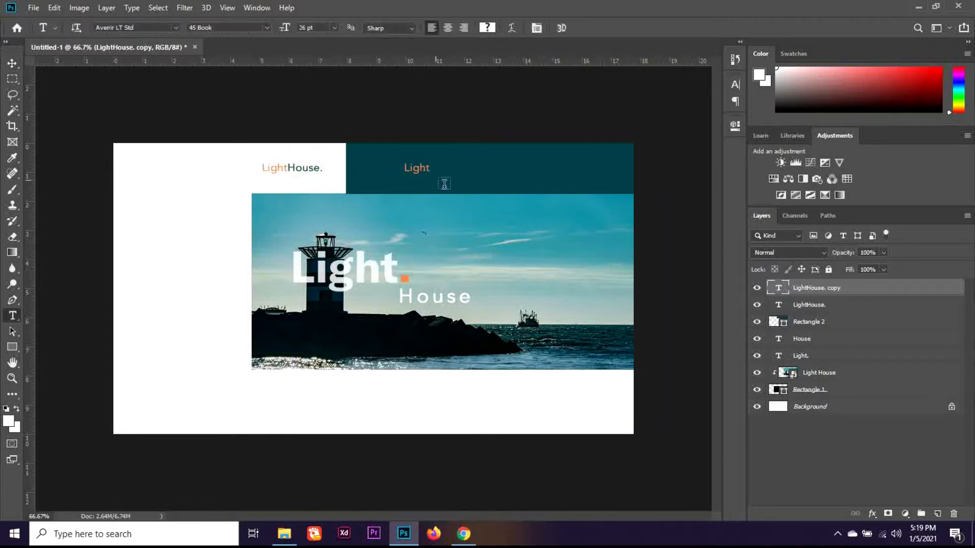
pyautogui.click(427, 169)
pyautogui.hotkey('ctrl', 'a')
pyautogui.click(487, 28)
pyautogui.write('ffffff')
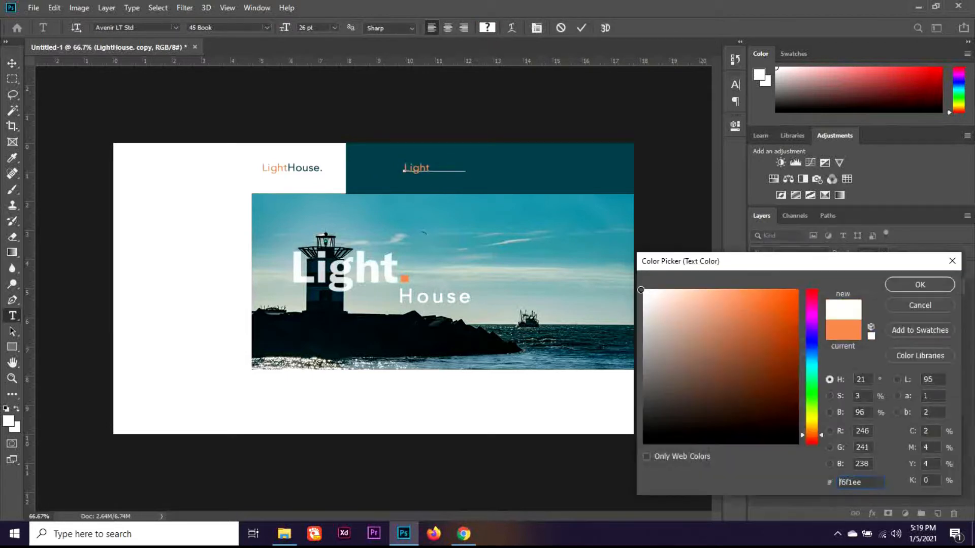
pyautogui.press('Return')
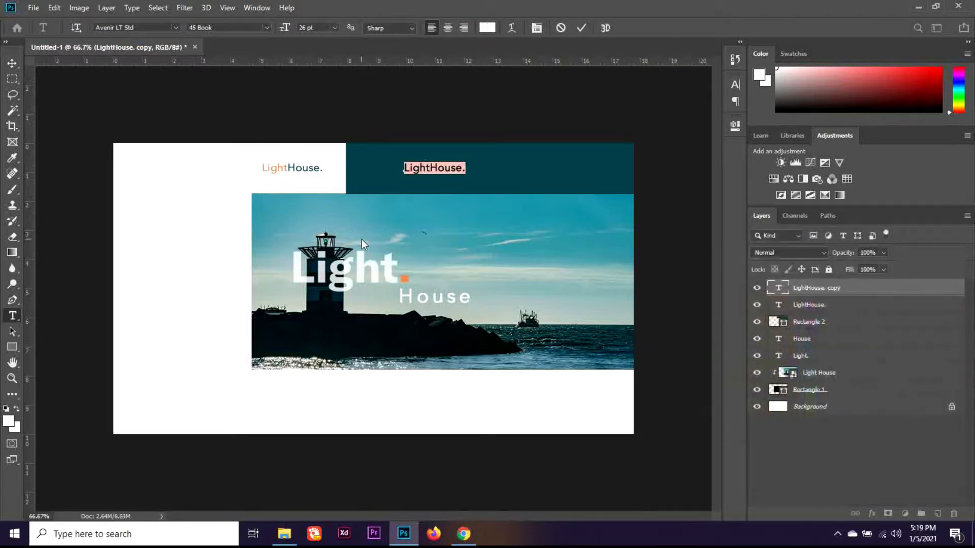
pyautogui.write('Thing s')
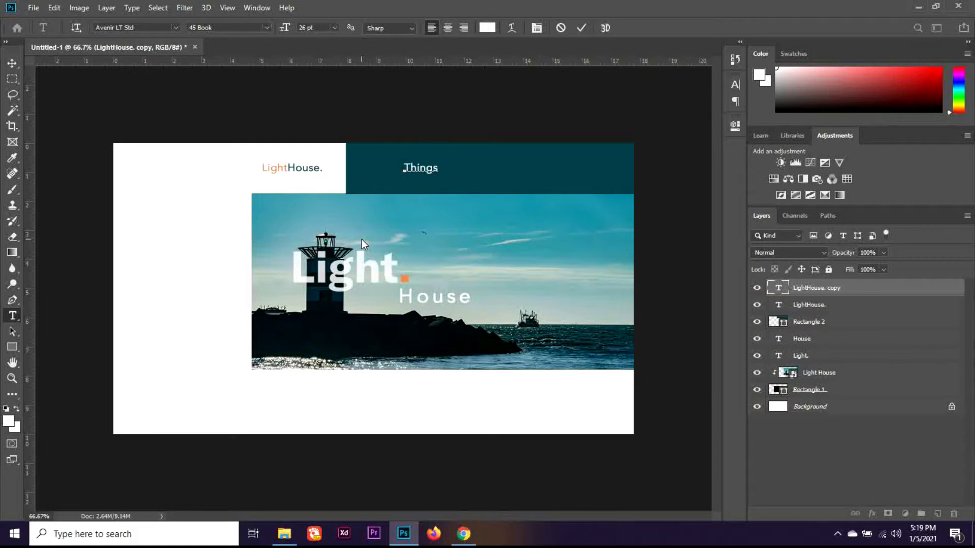
pyautogui.write(' todo')
# Step: Reduce "Things to do" to 19 pt and move it closer to the header bar's left end, level with the logo
pyautogui.hotkey('ctrl', 'a')
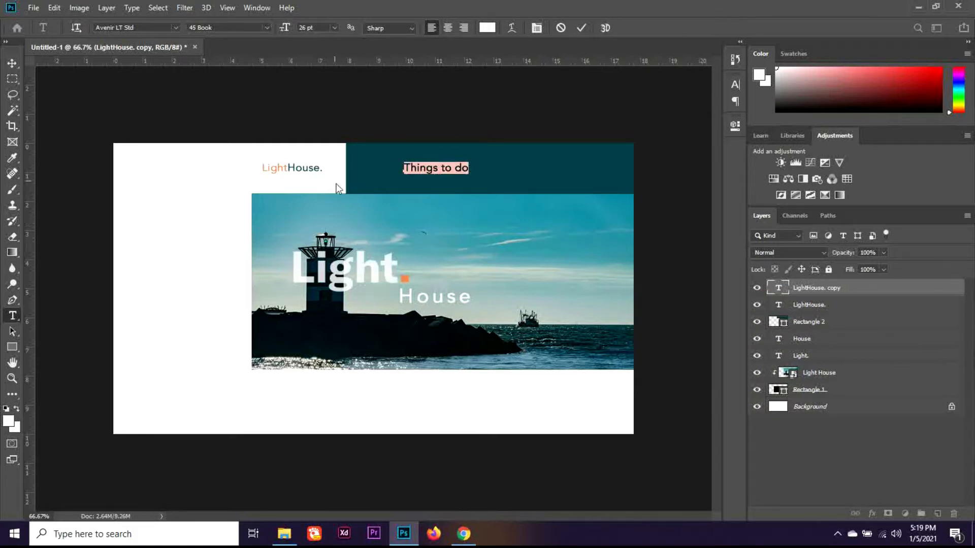
pyautogui.press('Down')
pyautogui.press('Down')
pyautogui.press('Down')
pyautogui.press('Down')
pyautogui.press('Down')
pyautogui.press('Down')
pyautogui.press('Down')
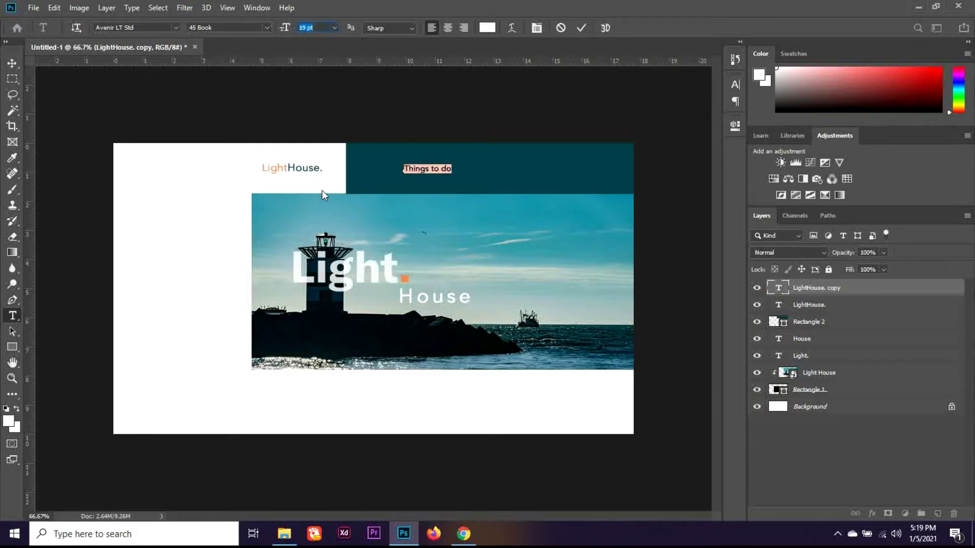
pyautogui.click(8, 63)
pyautogui.moveTo(439, 173)
pyautogui.mouseDown()
pyautogui.moveTo(421, 167)
pyautogui.moveTo(430, 170)
pyautogui.mouseUp()
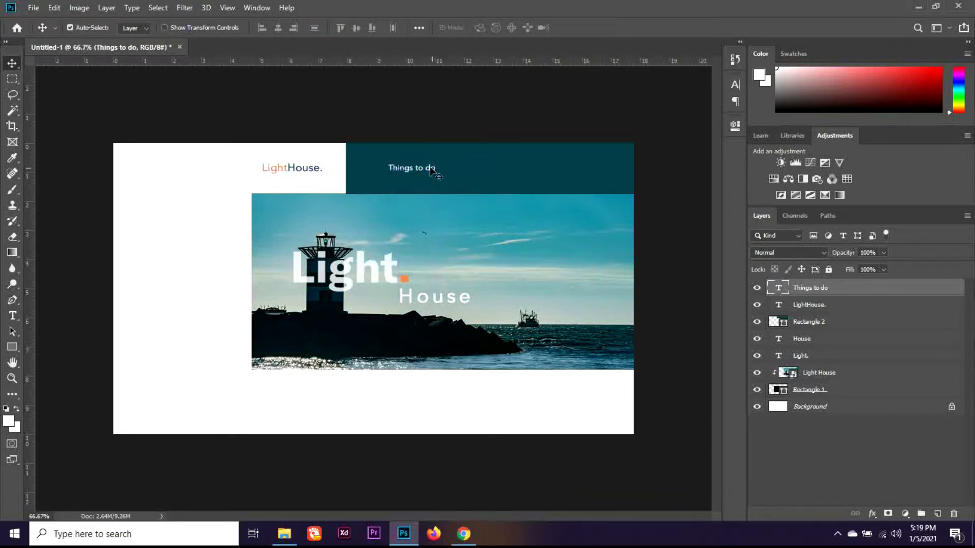
# Step: Duplicate the "Things to do" label and shift the copy to its right along the header bar
pyautogui.hotkey('ctrl', 'j')
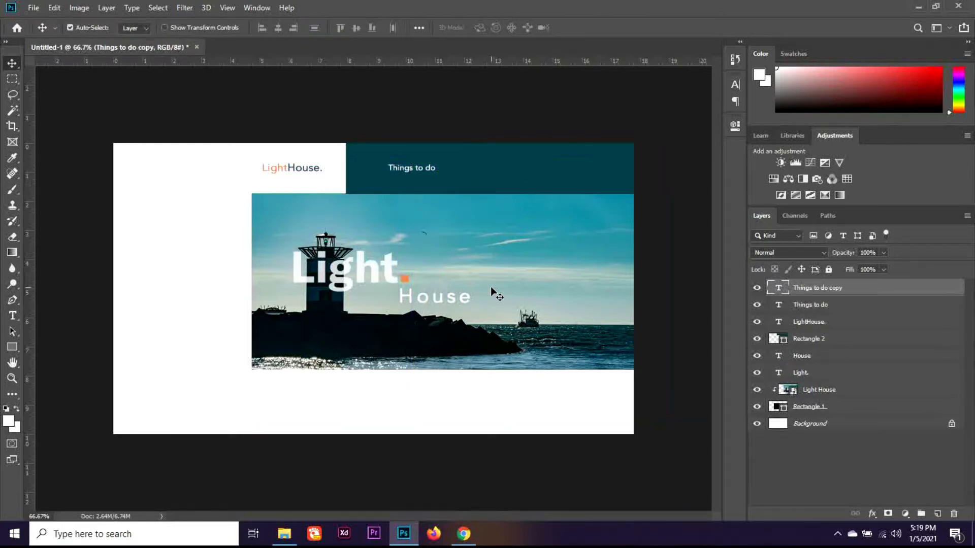
pyautogui.hotkey('shift', 'Right')
pyautogui.hotkey('shift', 'Right')
pyautogui.hotkey('shift', 'Right')
pyautogui.hotkey('shift', 'Right')
pyautogui.hotkey('shift', 'Right')
pyautogui.hotkey('shift', 'Right')
pyautogui.hotkey('shift', 'Right')
pyautogui.hotkey('shift', 'Right')
pyautogui.hotkey('shift', 'Right')
pyautogui.hotkey('shift', 'Right')
pyautogui.hotkey('shift', 'Right')
pyautogui.hotkey('shift', 'Right')
pyautogui.hotkey('shift', 'Right')
pyautogui.hotkey('shift', 'Right')
pyautogui.hotkey('shift', 'Right')
pyautogui.hotkey('shift', 'Right')
pyautogui.hotkey('shift', 'Right')
pyautogui.hotkey('shift', 'Right')
pyautogui.hotkey('shift', 'Right')
pyautogui.hotkey('shift', 'Right')
# Step: Replace the wording of the second navigation label with "Destinations"
pyautogui.press('t')
pyautogui.click(495, 168)
pyautogui.hotkey('ctrl', 'a')
pyautogui.write('Des')
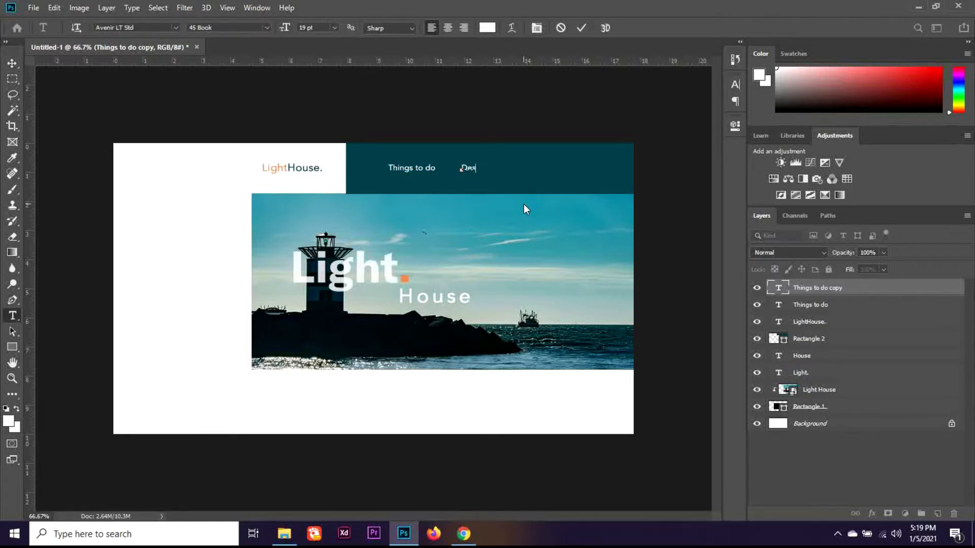
pyautogui.write('tinations')
pyautogui.click(12, 63)
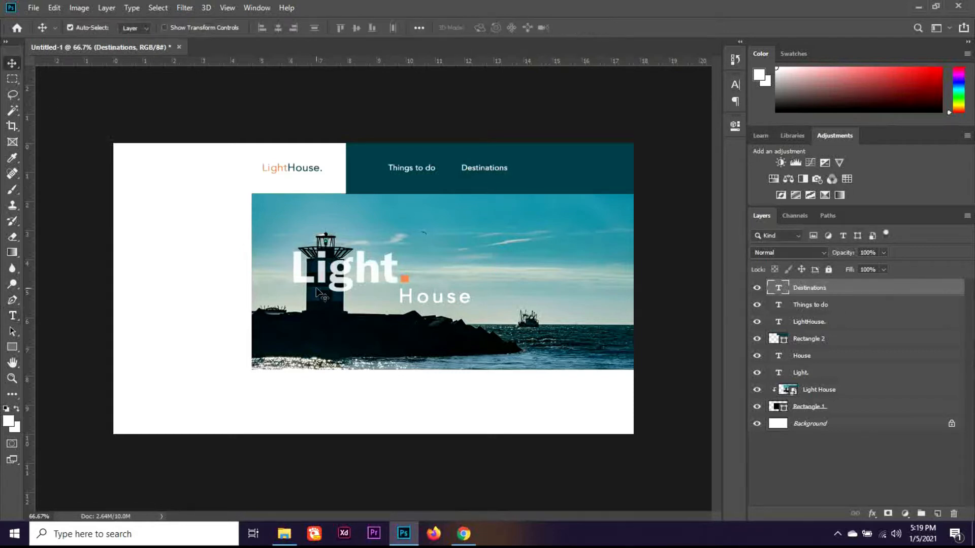
# Step: Duplicate the "Destinations" label and shift the copy right along the header bar, matching the spacing of the first two labels
pyautogui.hotkey('ctrl', 'j')
pyautogui.hotkey('shift', 'Right')
pyautogui.hotkey('shift', 'Right')
pyautogui.hotkey('shift', 'Right')
pyautogui.hotkey('shift', 'Right')
pyautogui.hotkey('shift', 'Right')
pyautogui.hotkey('shift', 'Right')
pyautogui.hotkey('shift', 'Right')
pyautogui.hotkey('shift', 'Right')
pyautogui.hotkey('shift', 'Right')
pyautogui.hotkey('shift', 'Right')
pyautogui.hotkey('shift', 'Right')
pyautogui.hotkey('shift', 'Right')
pyautogui.hotkey('shift', 'Right')
pyautogui.hotkey('shift', 'Right')
pyautogui.hotkey('shift', 'Right')
pyautogui.hotkey('shift', 'Right')
pyautogui.hotkey('shift', 'Right')
pyautogui.hotkey('shift', 'Right')
pyautogui.hotkey('shift', 'Right')
pyautogui.hotkey('shift', 'Right')
pyautogui.hotkey('shift', 'Right')
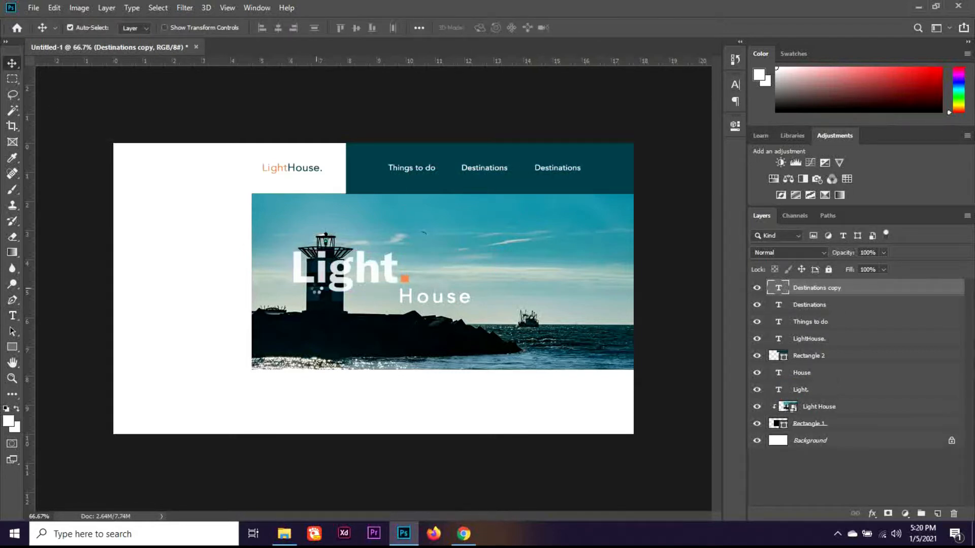
# Step: Replace the wording of the third navigation label with "Get in touch"
pyautogui.press('t')
pyautogui.press('Return')
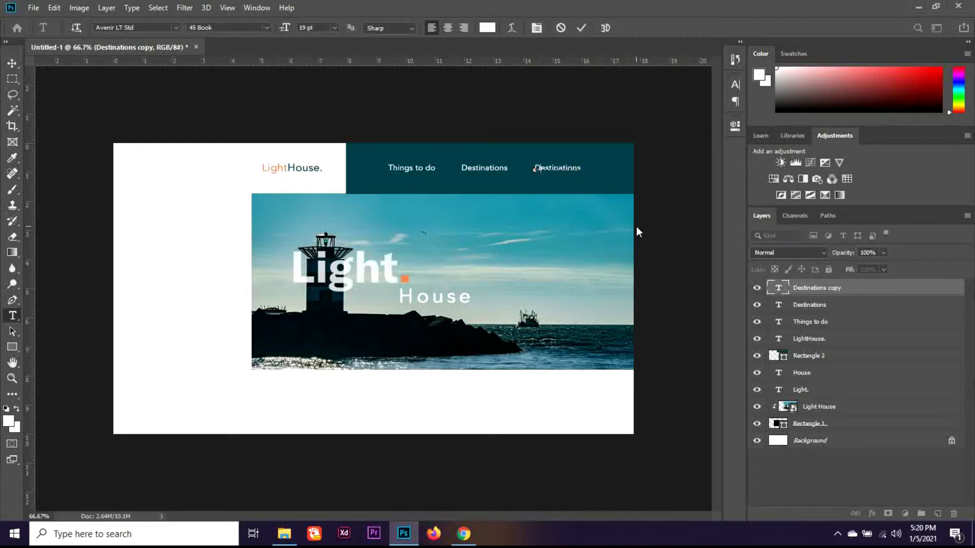
pyautogui.write('Get in touch')
pyautogui.click(17, 62)
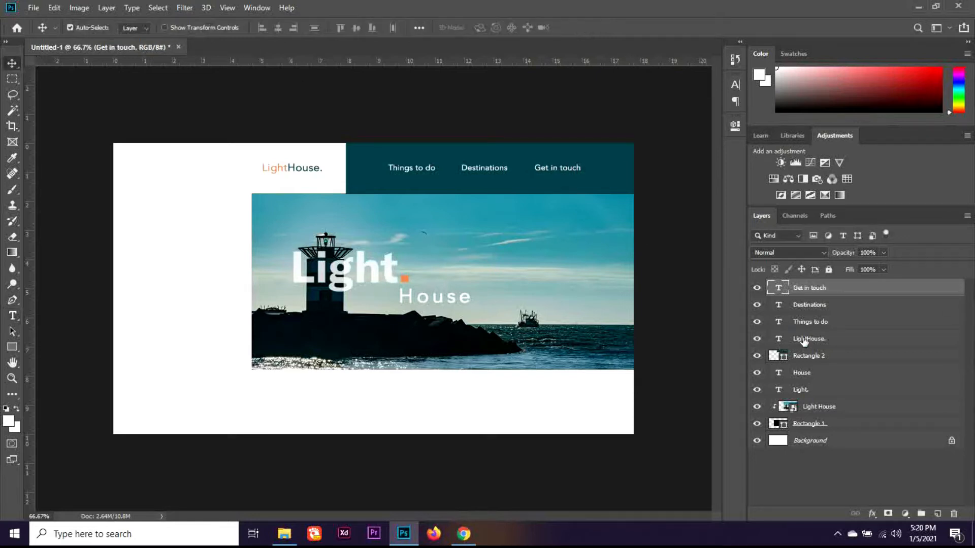
# Step: Scale the logo and the three navigation labels down together to about 76%
pyautogui.keyDown('shift'); pyautogui.click(809, 339); pyautogui.keyUp('shift')
pyautogui.hotkey('ctrl', 't')
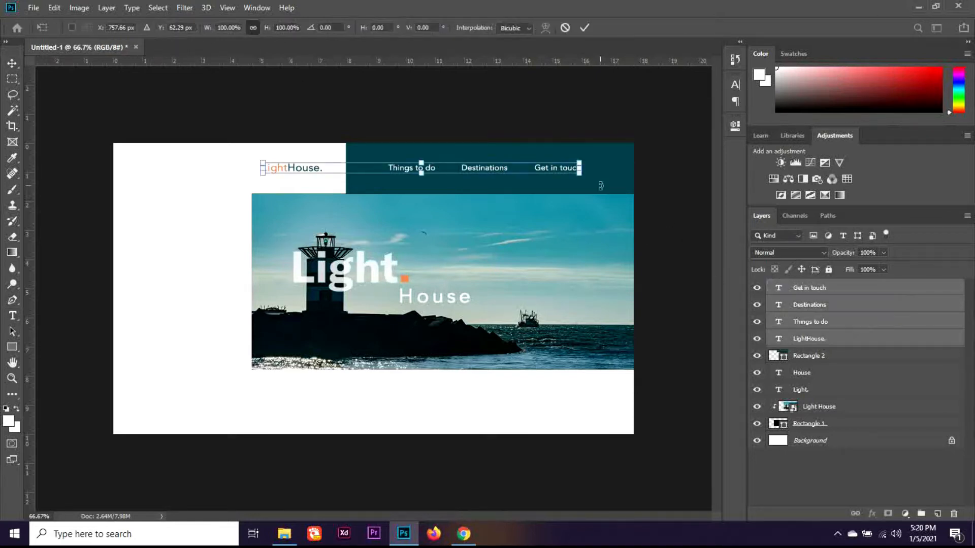
pyautogui.moveTo(583, 169); pyautogui.dragTo(548, 175)
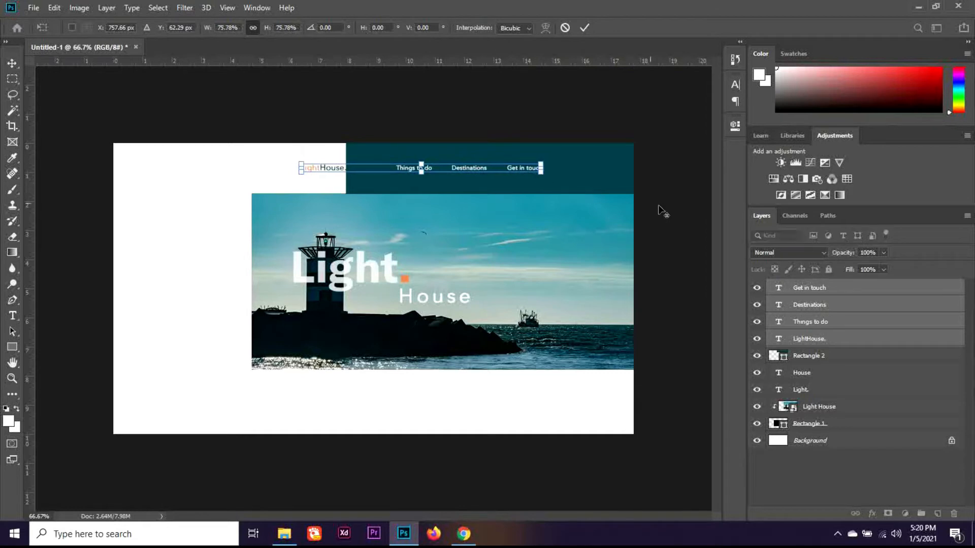
pyautogui.press('Return')
# Step: Shift the logo and navigation labels left together, and nudge only the three navigation labels slightly back to the right
pyautogui.hotkey('shift', 'Left')
pyautogui.hotkey('shift', 'Left')
pyautogui.hotkey('shift', 'Left')
pyautogui.hotkey('shift', 'Left')
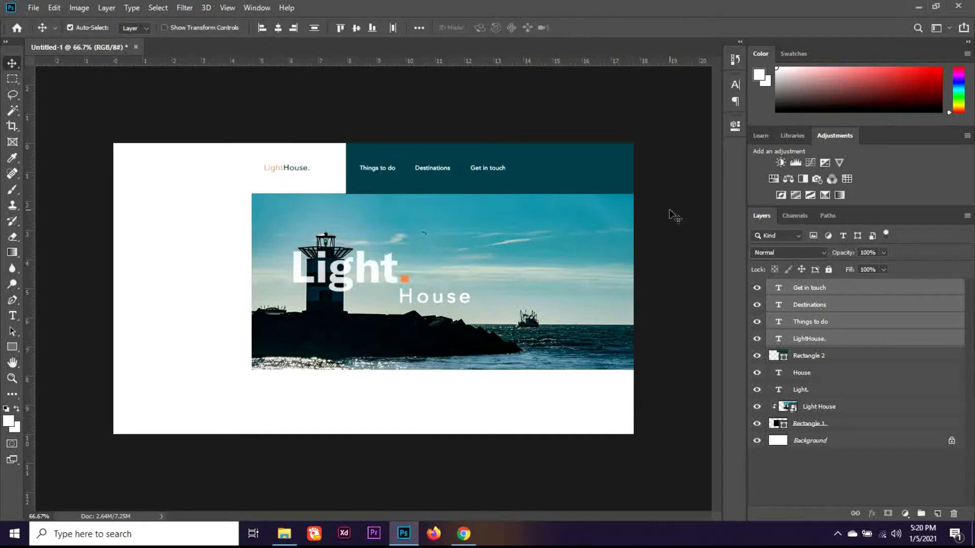
pyautogui.keyDown('ctrl'); pyautogui.click(842, 346); pyautogui.keyUp('ctrl')
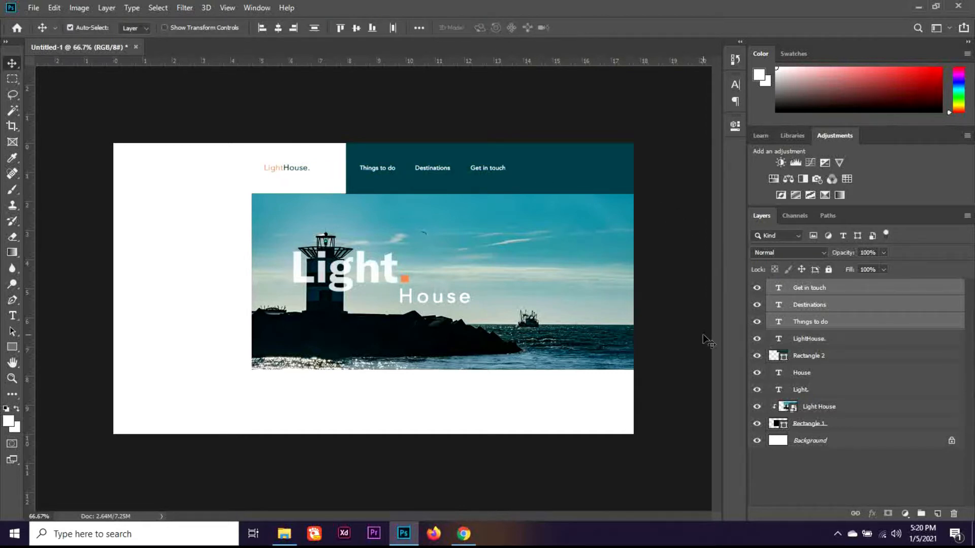
pyautogui.hotkey('shift', 'Right')
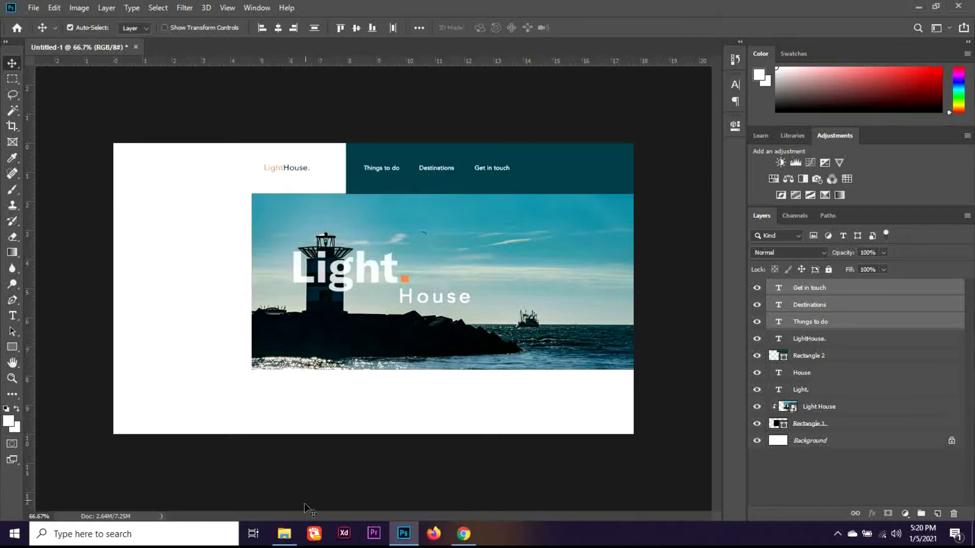
# Step: Place the search icon "1" and the "menu" icon from the Light House folder into the Photoshop document
pyautogui.click(284, 534)
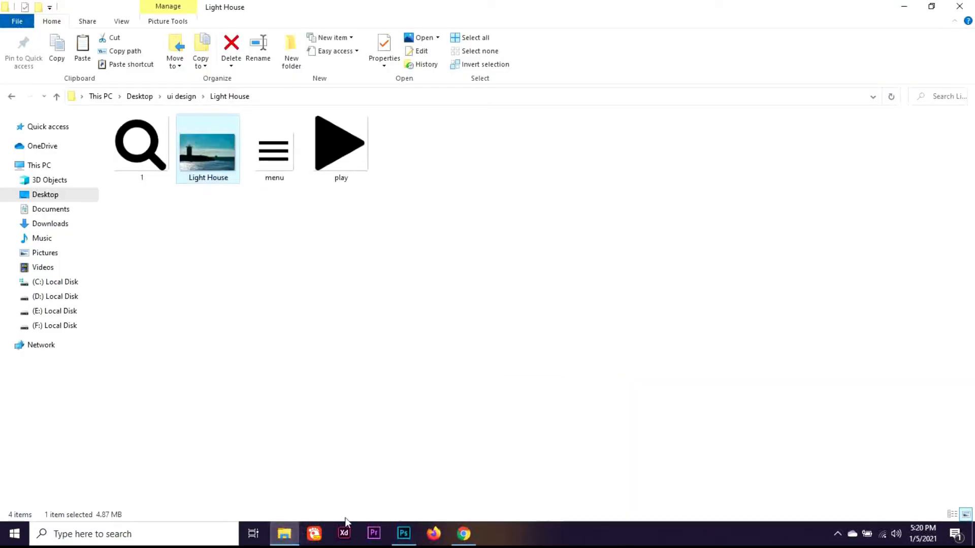
pyautogui.keyDown('ctrl'); pyautogui.click(275, 164); pyautogui.keyUp('ctrl')
pyautogui.moveTo(166, 164); pyautogui.dragTo(384, 301)
pyautogui.press('Return')
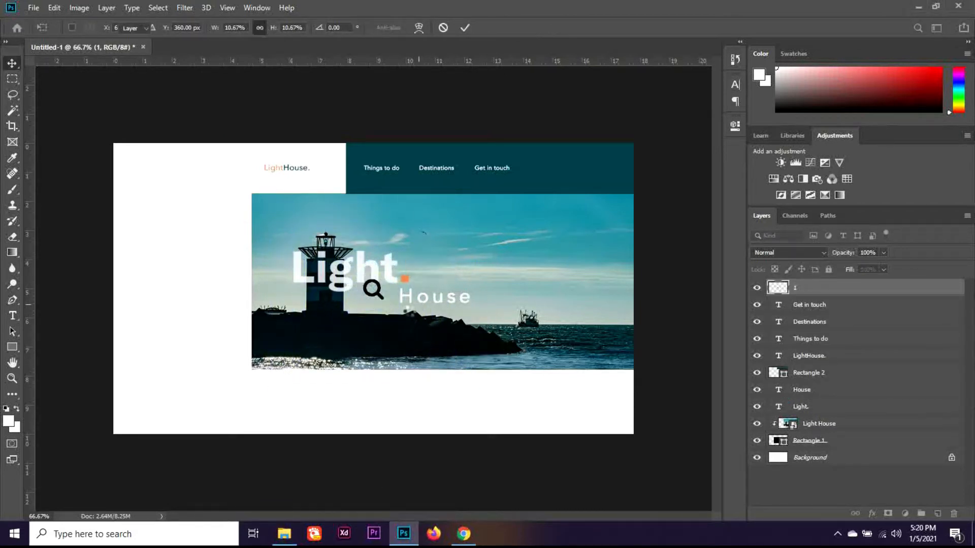
pyautogui.press('Return')
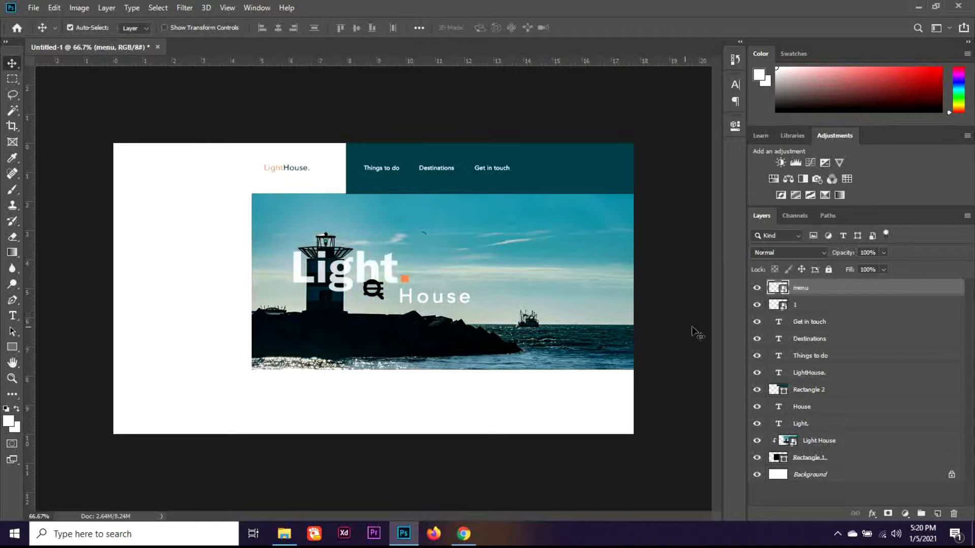
# Step: Move both placed icons together to the right end of the teal header bar and scale them down
pyautogui.keyDown('shift'); pyautogui.click(804, 311); pyautogui.keyUp('shift')
pyautogui.moveTo(396, 291); pyautogui.dragTo(598, 176)
pyautogui.hotkey('ctrl', 't')
pyautogui.press('Return')
pyautogui.hotkey('shift', 'Left')
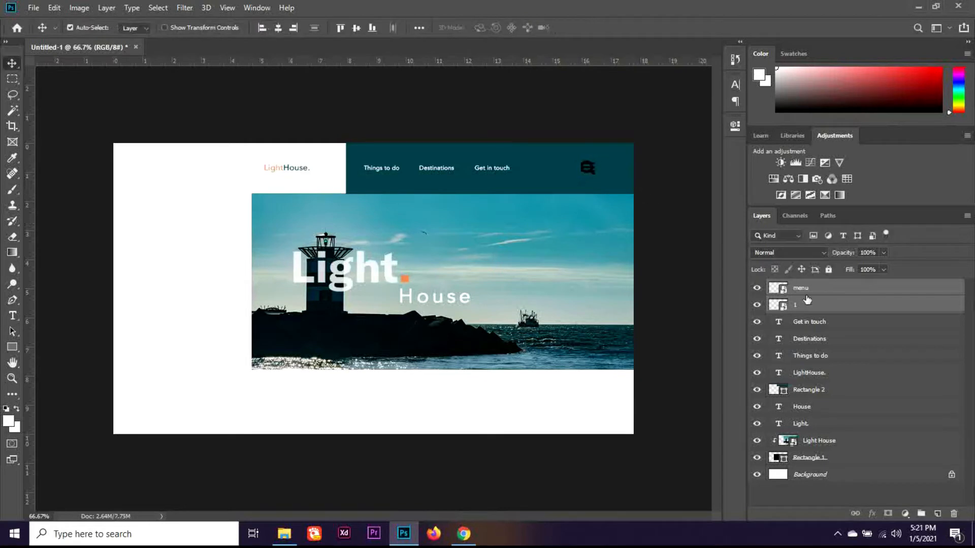
# Step: Separate the menu icon to the right of the search icon and shift both icons slightly left
pyautogui.click(837, 290)
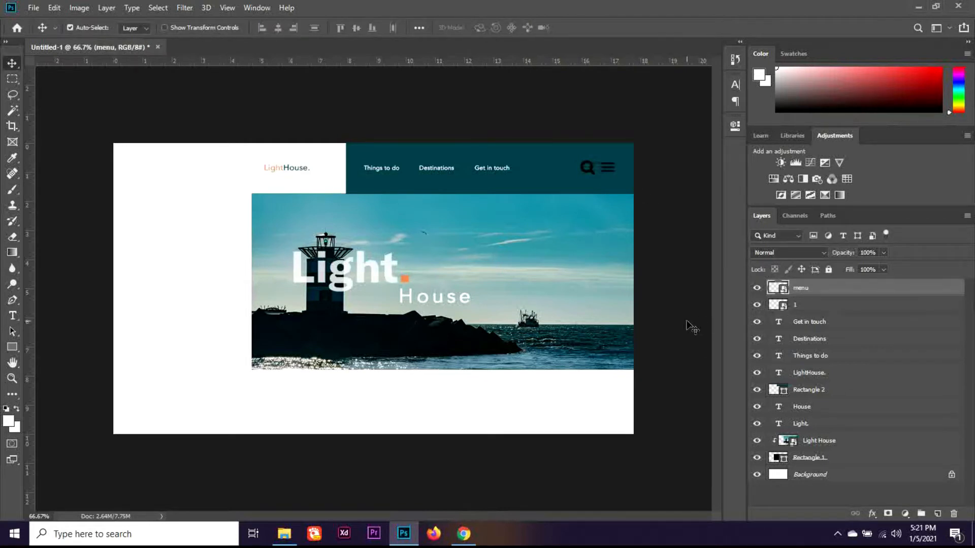
pyautogui.hotkey('shift', 'Right')
pyautogui.hotkey('shift', 'Right')
pyautogui.keyDown('shift'); pyautogui.click(806, 310); pyautogui.keyUp('shift')
pyautogui.hotkey('shift', 'Left')
pyautogui.hotkey('shift', 'Left')
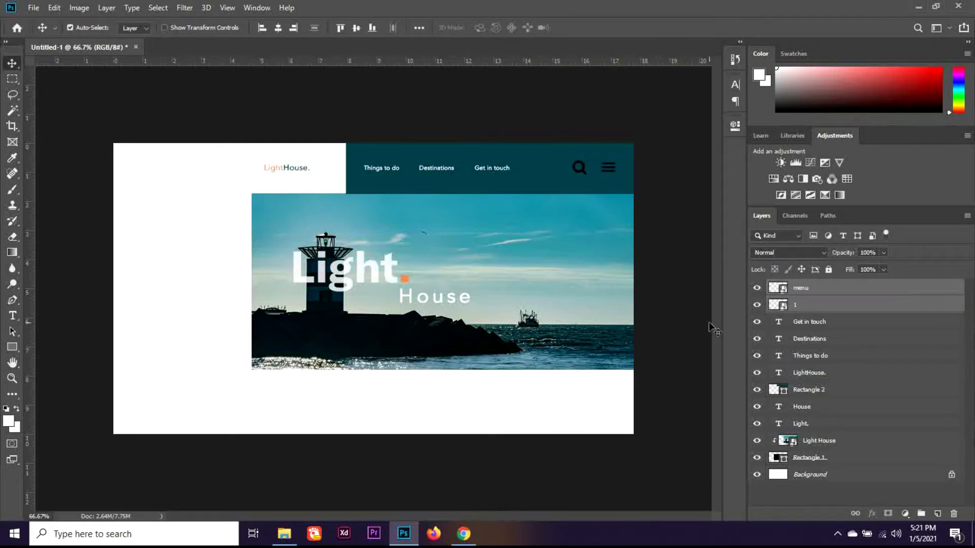
# Step: Scale the search and menu icons down further, and move the menu icon right to widen the gap
pyautogui.hotkey('ctrl', 't')
pyautogui.moveTo(616, 177); pyautogui.dragTo(612, 173)
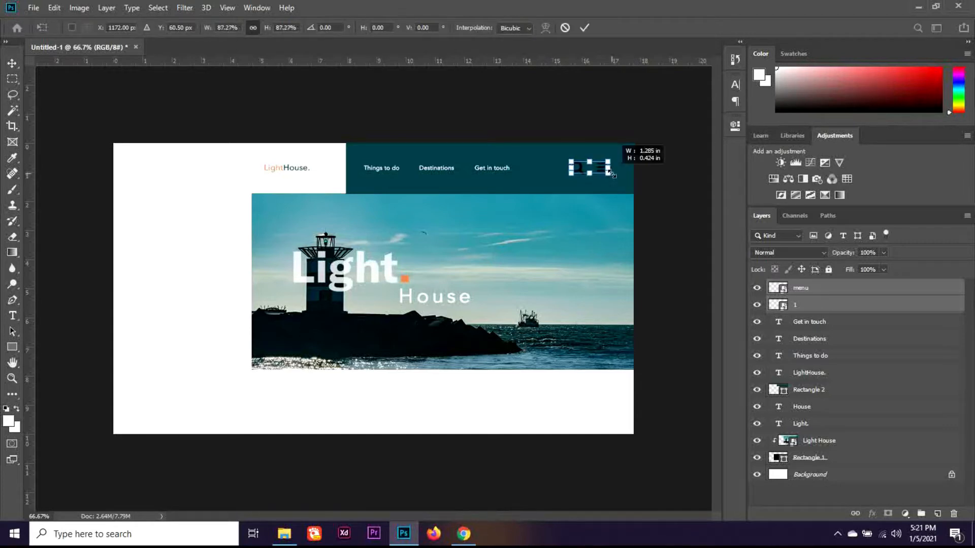
pyautogui.press('Return')
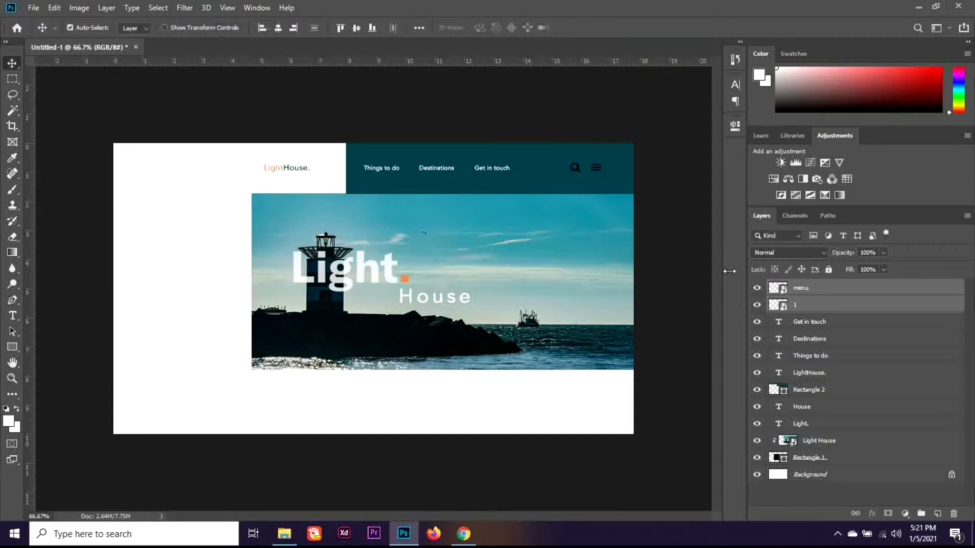
pyautogui.click(826, 289)
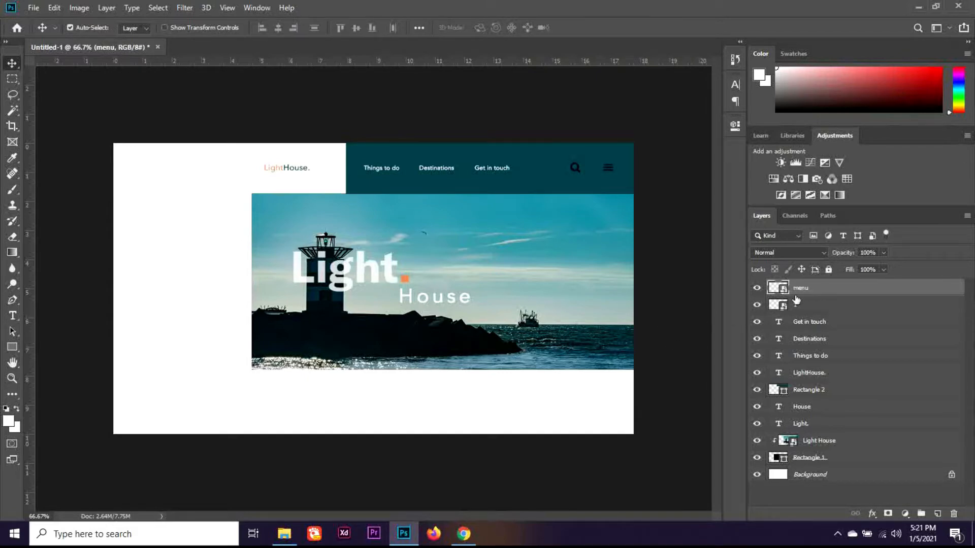
# Step: Apply a white (ffffff) Color Overlay to the menu icon and copy the effect to the search icon
pyautogui.doubleClick(839, 300)
pyautogui.click(441, 407)
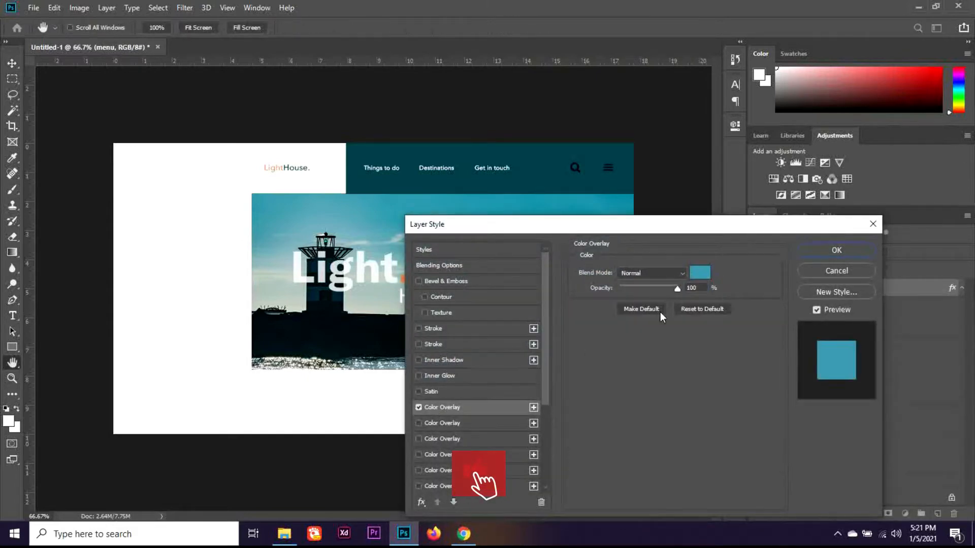
pyautogui.click(700, 273)
pyautogui.click(647, 285)
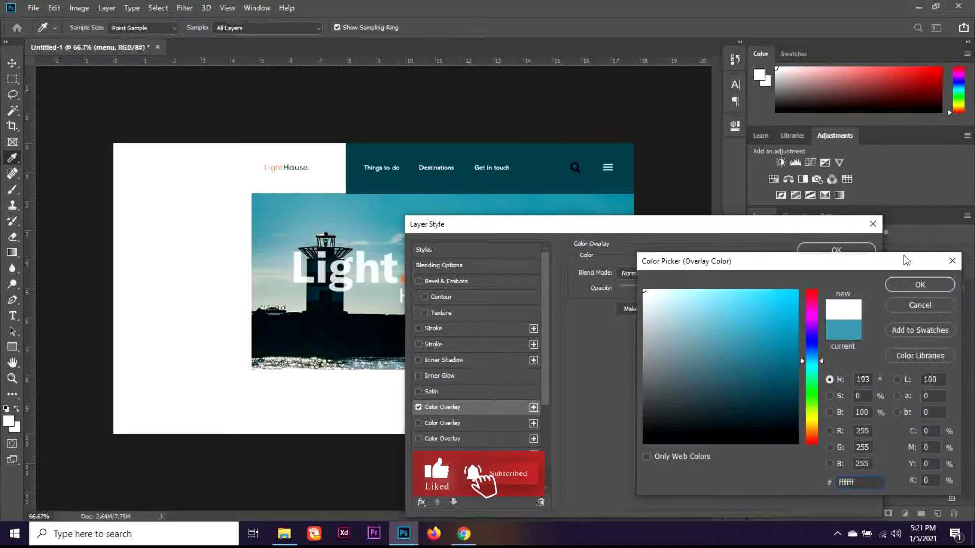
pyautogui.click(919, 283)
pyautogui.click(863, 252)
pyautogui.moveTo(824, 313); pyautogui.dragTo(837, 337)
pyautogui.click(824, 353)
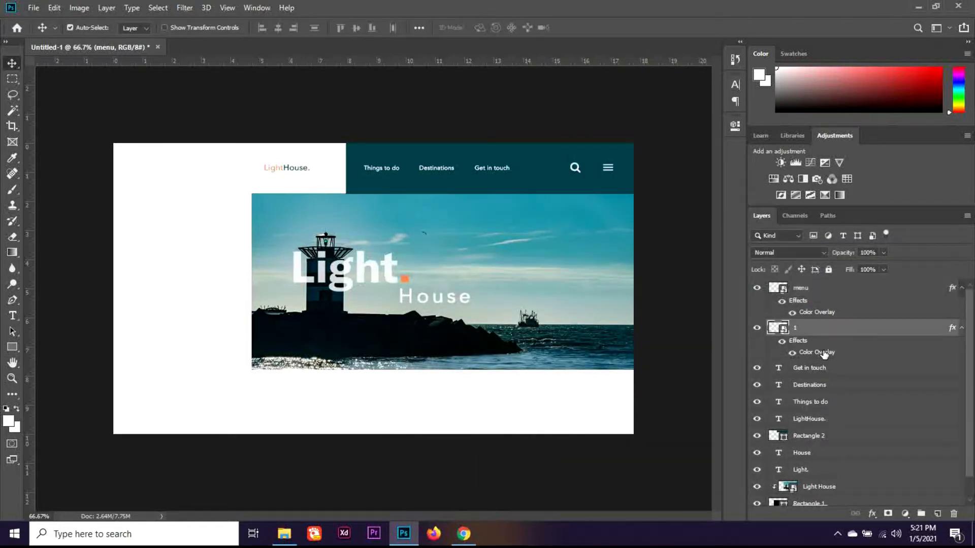
# Step: Change the search icon's Color Overlay to the orange (e9844e) sampled from the dot after the Light title
pyautogui.doubleClick(866, 353)
pyautogui.click(699, 273)
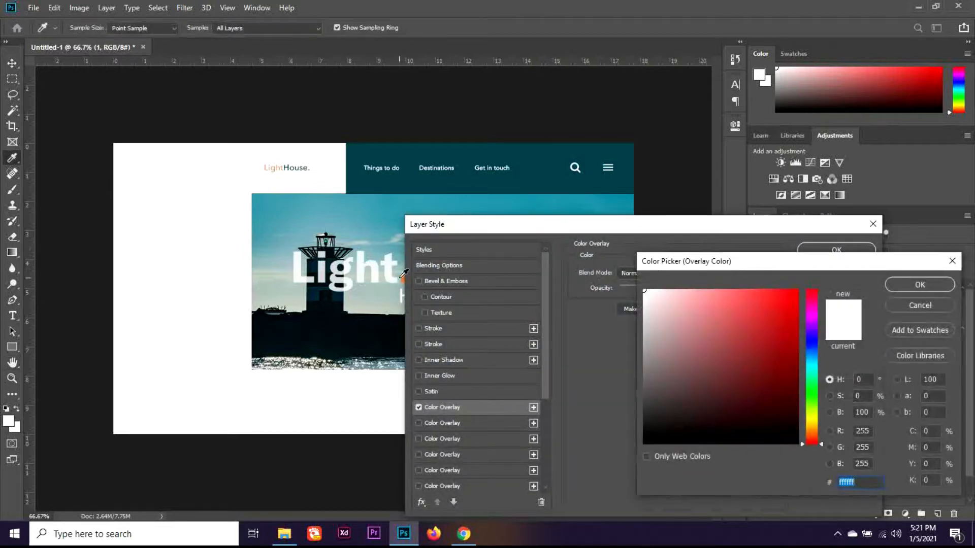
pyautogui.click(903, 306)
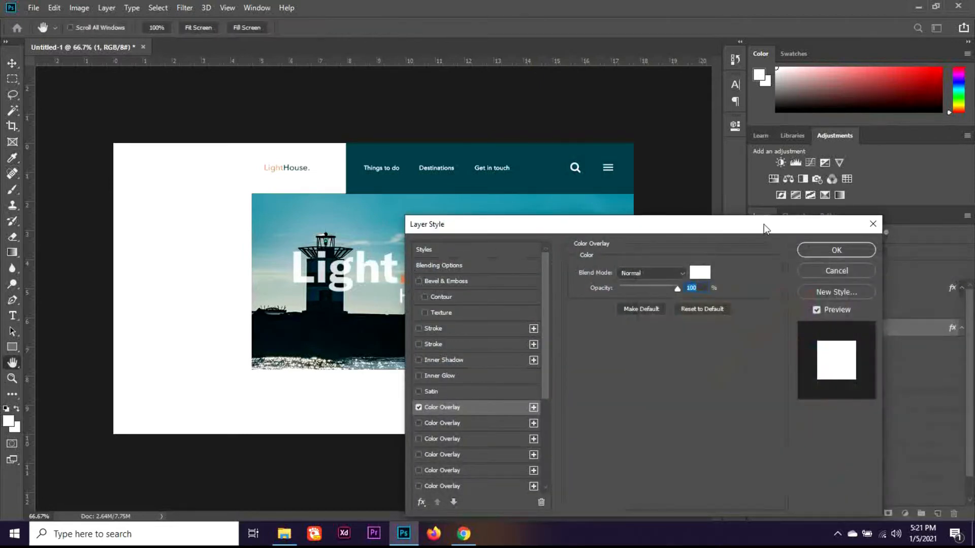
pyautogui.moveTo(763, 224); pyautogui.dragTo(821, 227)
pyautogui.click(757, 275)
pyautogui.click(404, 279)
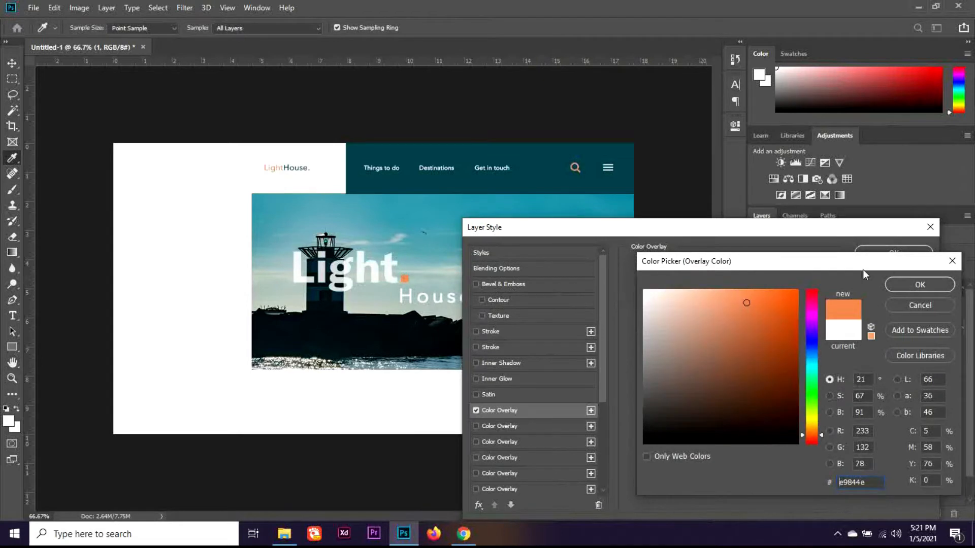
pyautogui.click(932, 285)
pyautogui.click(916, 252)
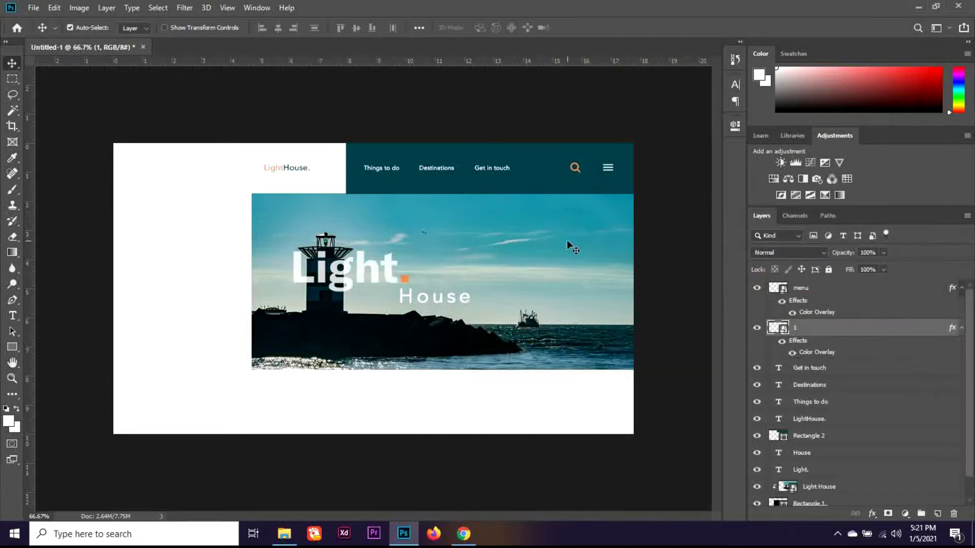
# Step: Duplicate the teal header rectangle to the top of the layer stack and move the copy to the canvas's lower-right corner
pyautogui.click(555, 192)
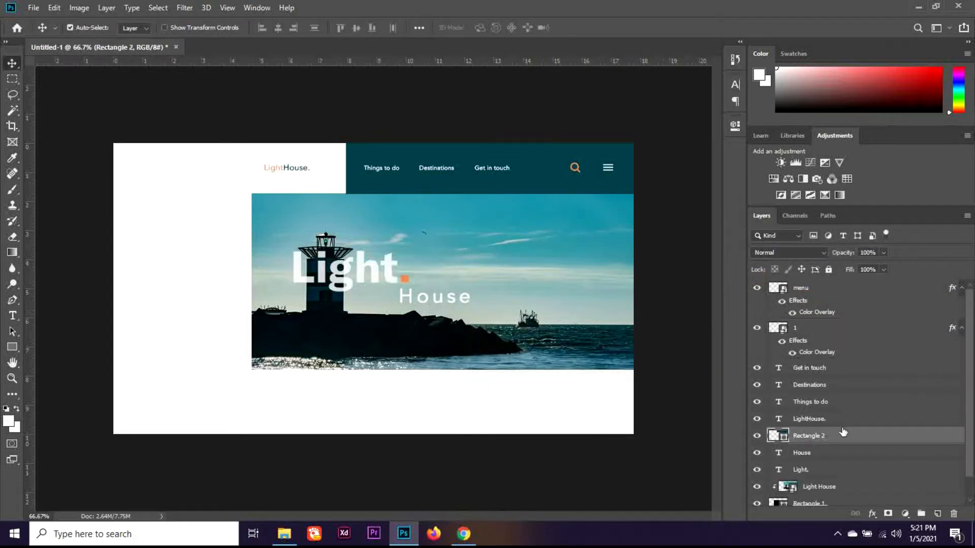
pyautogui.moveTo(848, 439); pyautogui.dragTo(849, 300)
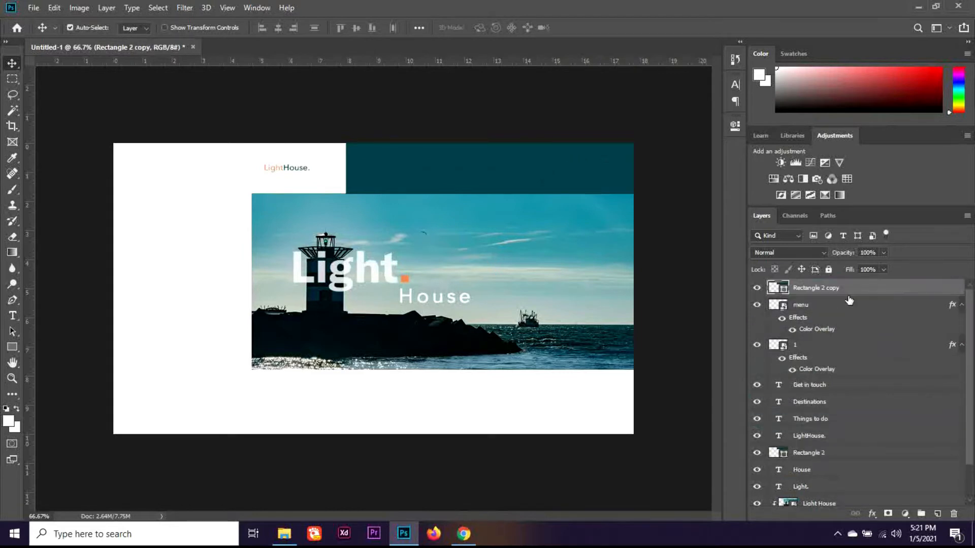
pyautogui.hotkey('ctrl', 'z')
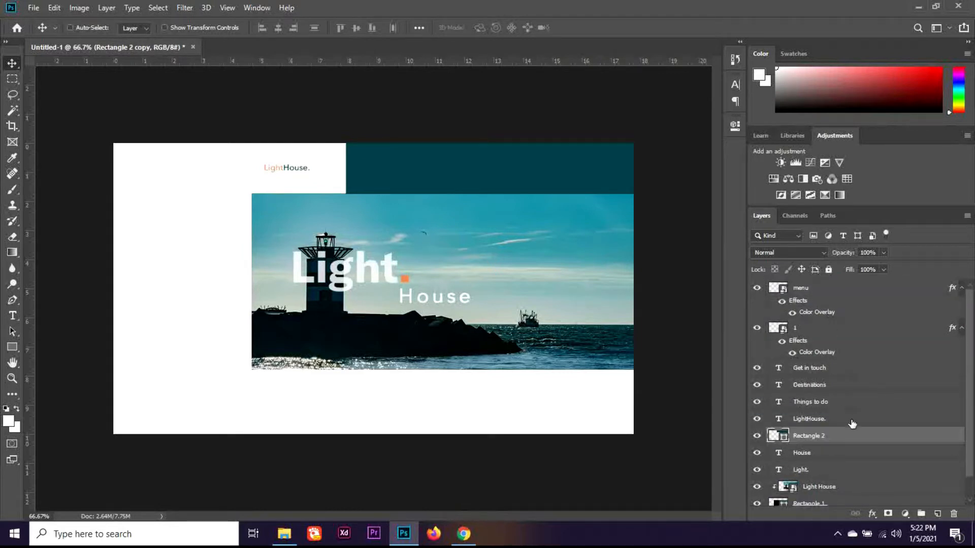
pyautogui.hotkey('ctrl', 'z')
pyautogui.hotkey('ctrl', 'shift', 'z')
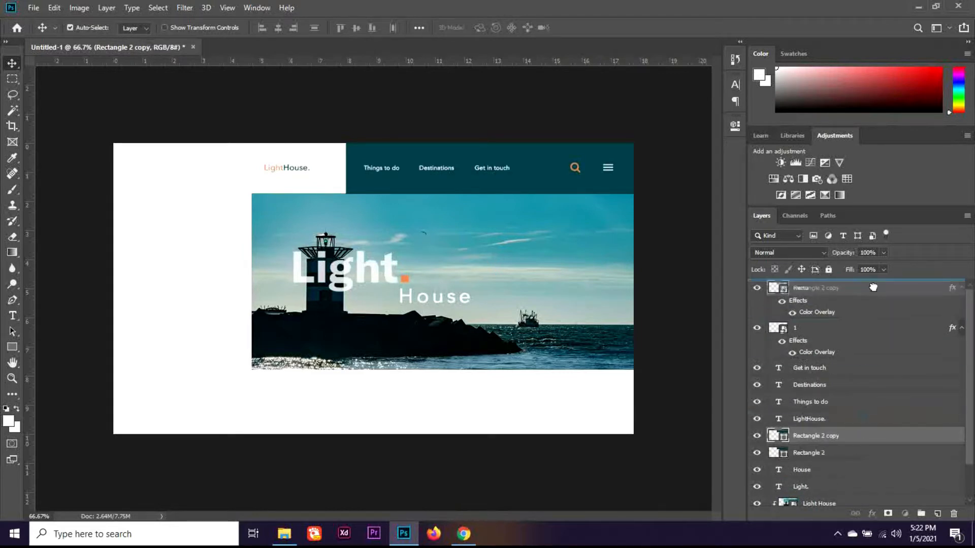
pyautogui.moveTo(548, 166); pyautogui.dragTo(542, 410)
# Step: Stretch the copied rectangle to about 126% height so its upper edge meets the hero photo's lower edge
pyautogui.hotkey('ctrl', 't')
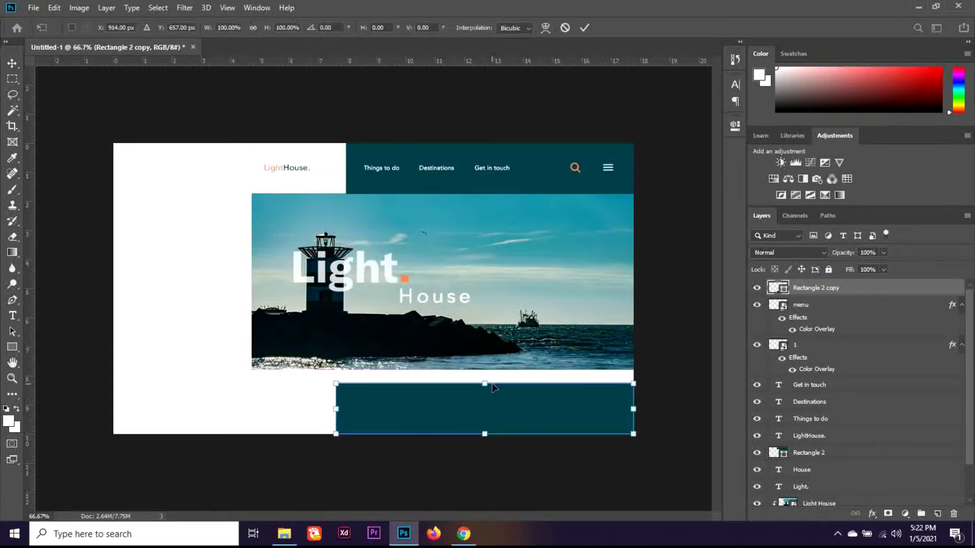
pyautogui.moveTo(485, 383); pyautogui.dragTo(487, 372)
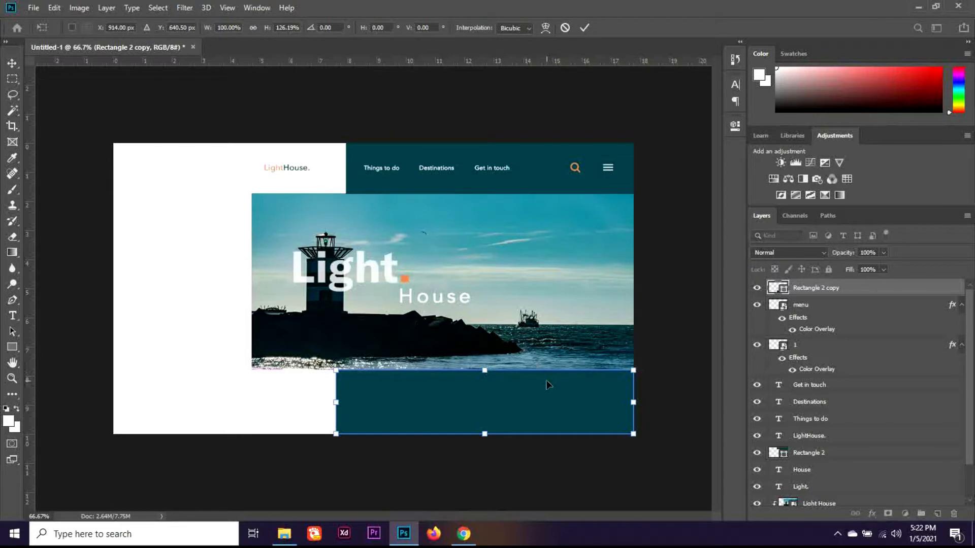
pyautogui.press('Return')
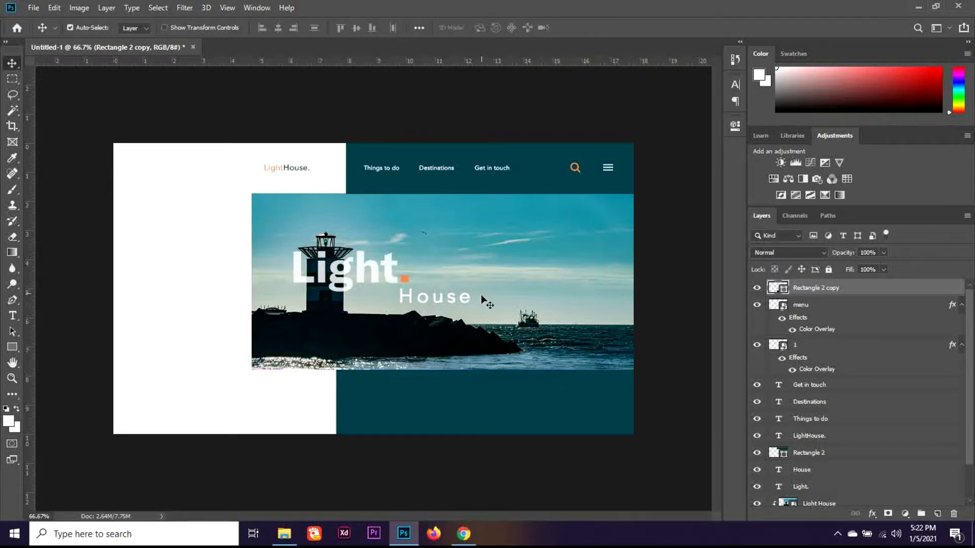
# Step: Draw a circle about 81 px wide with the Ellipse tool on a new layer, straddling the photo's lower edge above the teal block
pyautogui.click(14, 349)
pyautogui.click(65, 359)
pyautogui.click(15, 349)
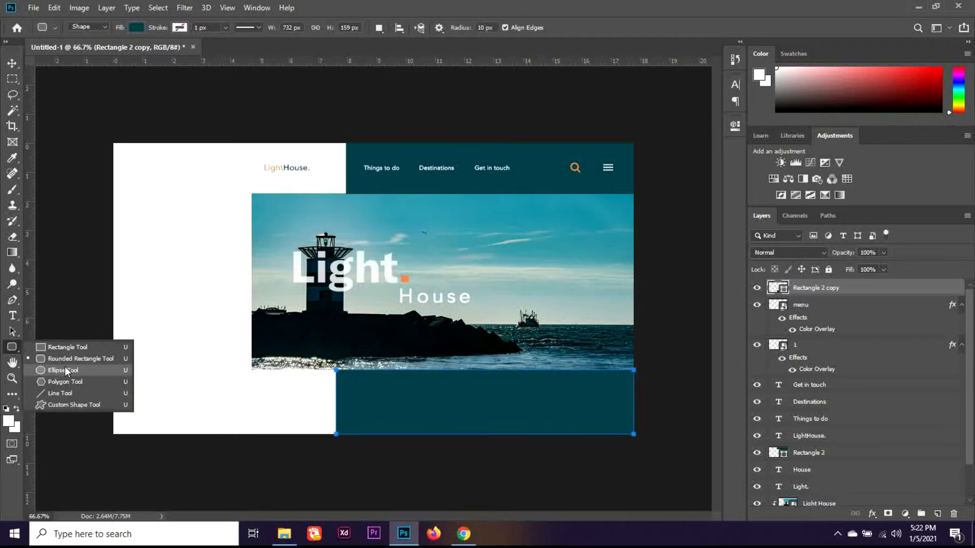
pyautogui.click(65, 370)
pyautogui.click(938, 514)
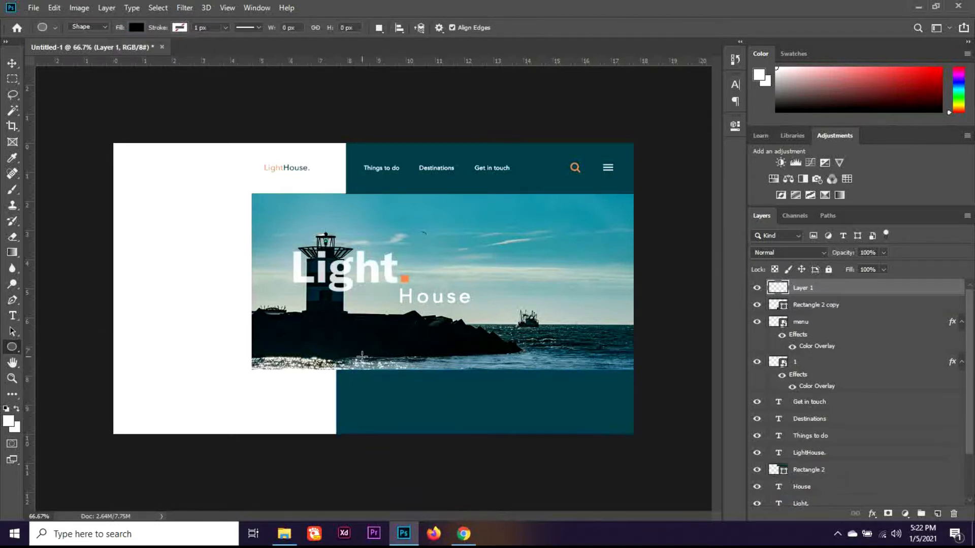
pyautogui.moveTo(362, 357); pyautogui.dragTo(398, 390)
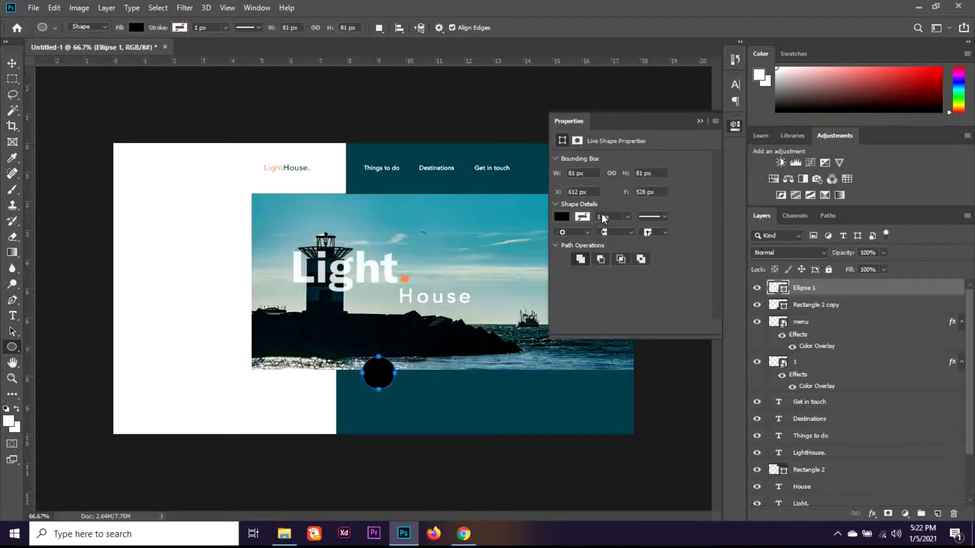
# Step: Fill the circle with white and move it slightly to the right
pyautogui.click(560, 217)
pyautogui.click(581, 279)
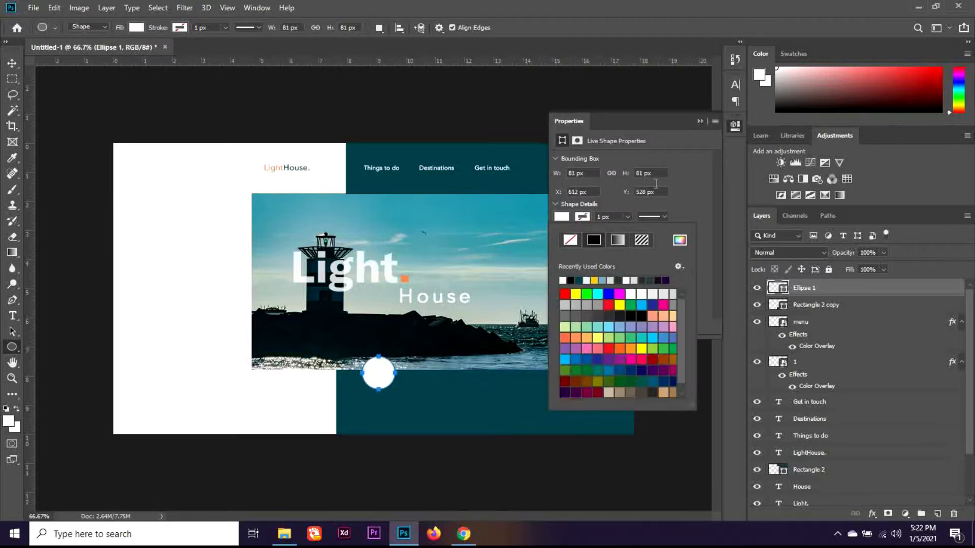
pyautogui.click(700, 121)
pyautogui.press('v')
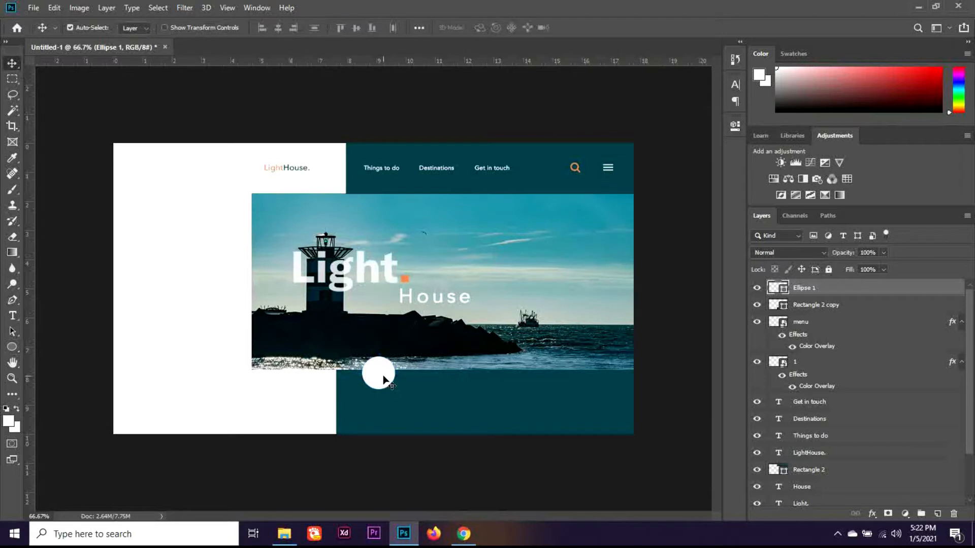
pyautogui.moveTo(381, 375); pyautogui.dragTo(389, 377)
# Step: Place the play icon scaled down inside the white circle and copy the search icon's orange Color Overlay to it
pyautogui.click(284, 533)
pyautogui.moveTo(331, 176); pyautogui.dragTo(437, 424)
pyautogui.moveTo(425, 339); pyautogui.dragTo(405, 389)
pyautogui.press('Return')
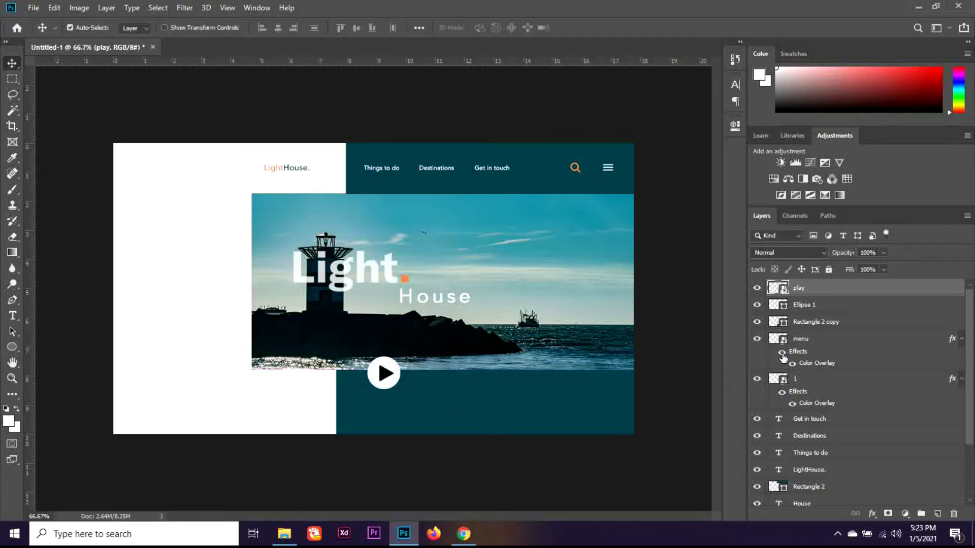
pyautogui.moveTo(825, 406); pyautogui.dragTo(813, 289)
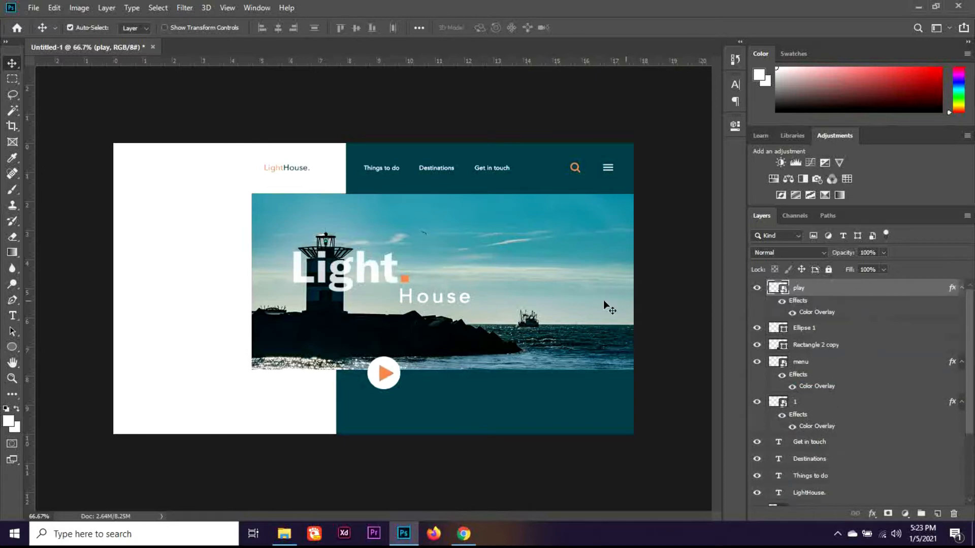
# Step: Reposition the play icon within the white circle and scale it down further
pyautogui.scroll(8, 376, 397)
pyautogui.moveTo(389, 387); pyautogui.dragTo(390, 381)
pyautogui.hotkey('ctrl', 't')
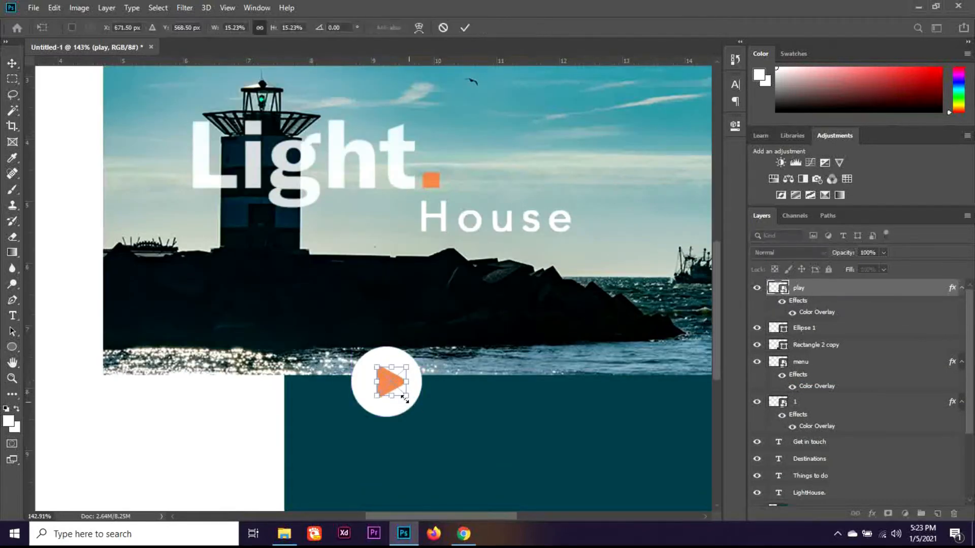
pyautogui.press('Return')
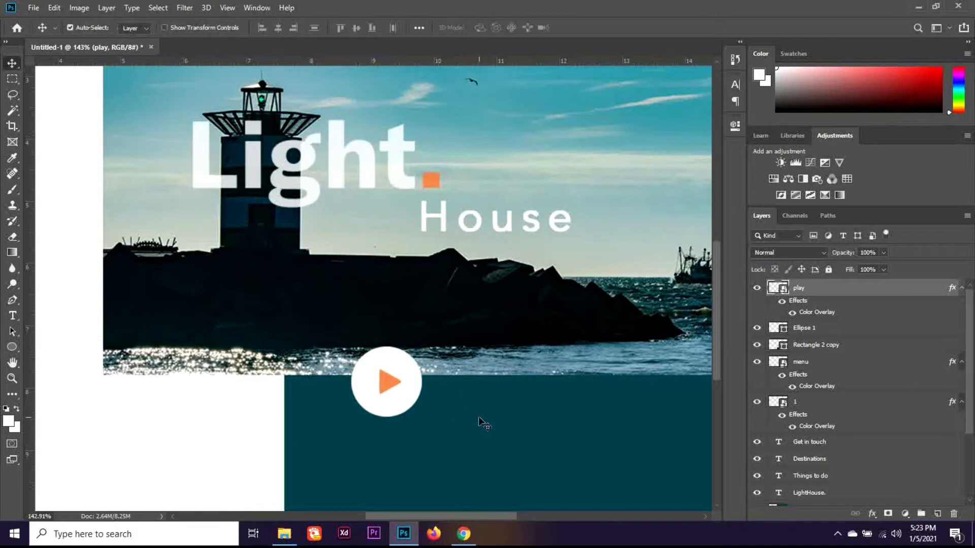
# Step: Add a white Drop Shadow to the circle with 11% opacity, 8 px distance and 8% spread
pyautogui.scroll(-4, 567, 431)
pyautogui.scroll(-5, 567, 430)
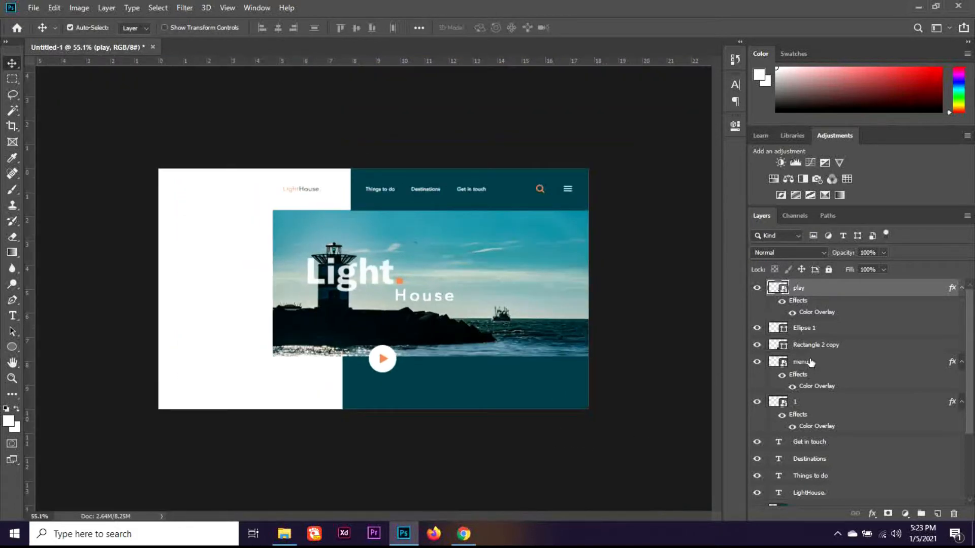
pyautogui.click(394, 357)
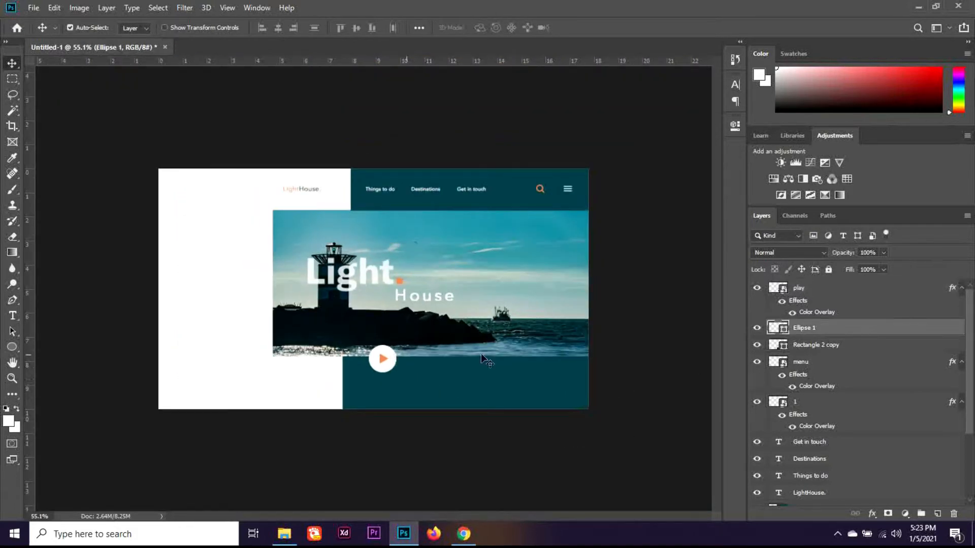
pyautogui.doubleClick(834, 360)
pyautogui.scroll(-5, 535, 447)
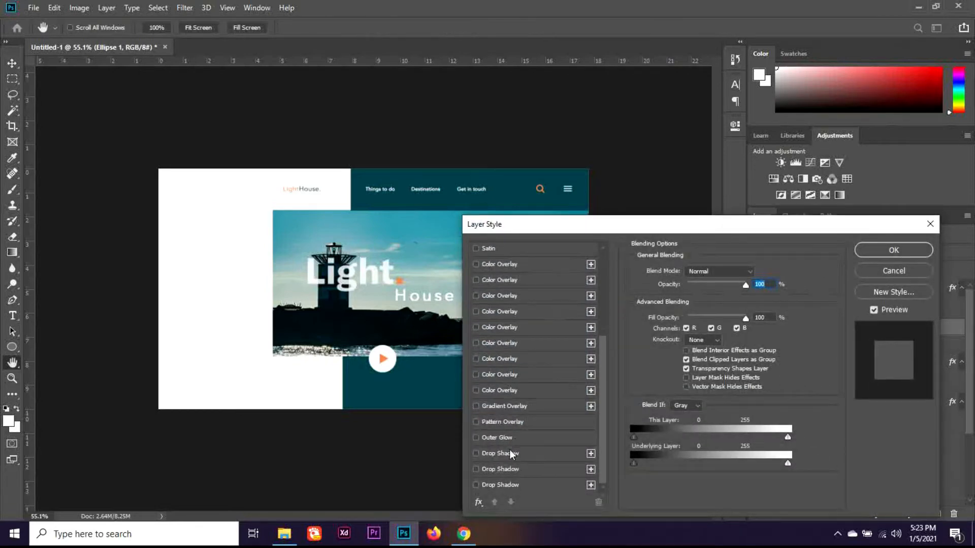
pyautogui.click(509, 452)
pyautogui.click(756, 273)
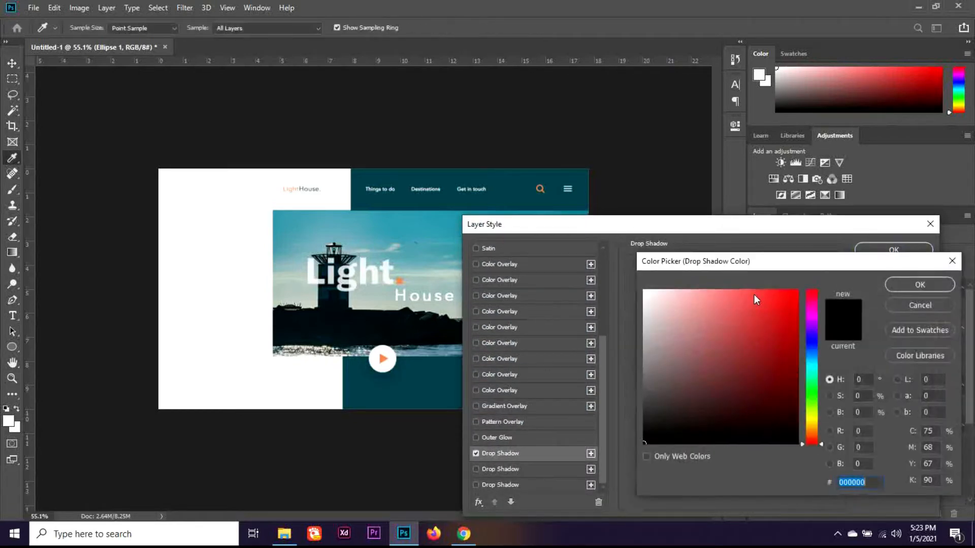
pyautogui.moveTo(754, 294); pyautogui.dragTo(682, 288)
pyautogui.click(920, 284)
pyautogui.moveTo(689, 354)
pyautogui.mouseDown()
pyautogui.moveTo(681, 329)
pyautogui.moveTo(683, 337)
pyautogui.mouseUp()
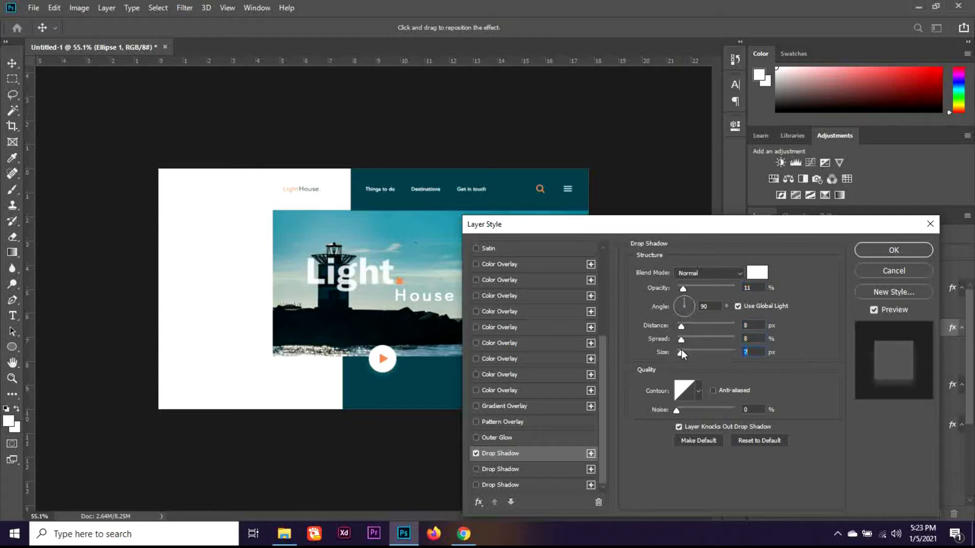
pyautogui.click(886, 273)
# Step: Add the white text "in Love with Colors" on three lines in the lower teal block, right of the play button
pyautogui.scroll(5, 401, 439)
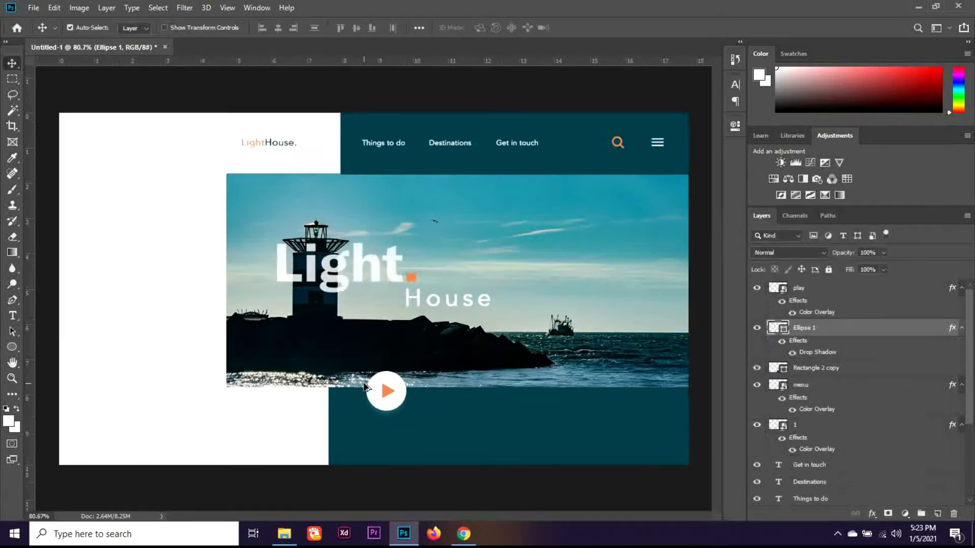
pyautogui.scroll(-5, 406, 445)
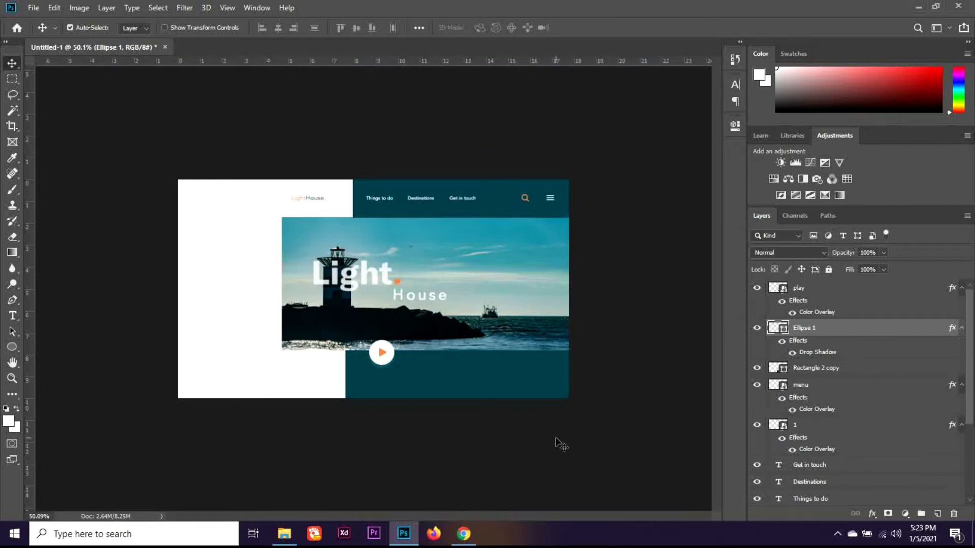
pyautogui.press('t')
pyautogui.click(822, 320)
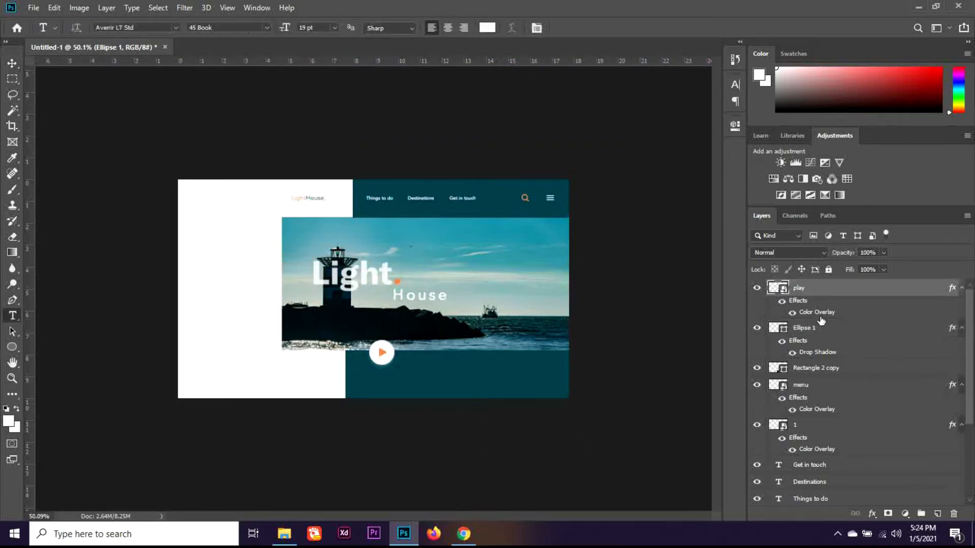
pyautogui.scroll(4, 414, 411)
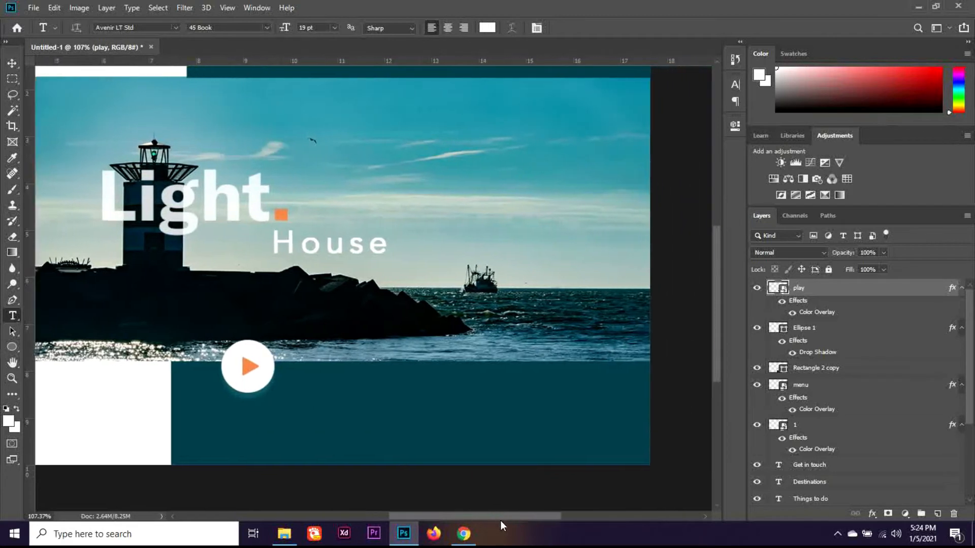
pyautogui.moveTo(501, 521); pyautogui.dragTo(501, 519)
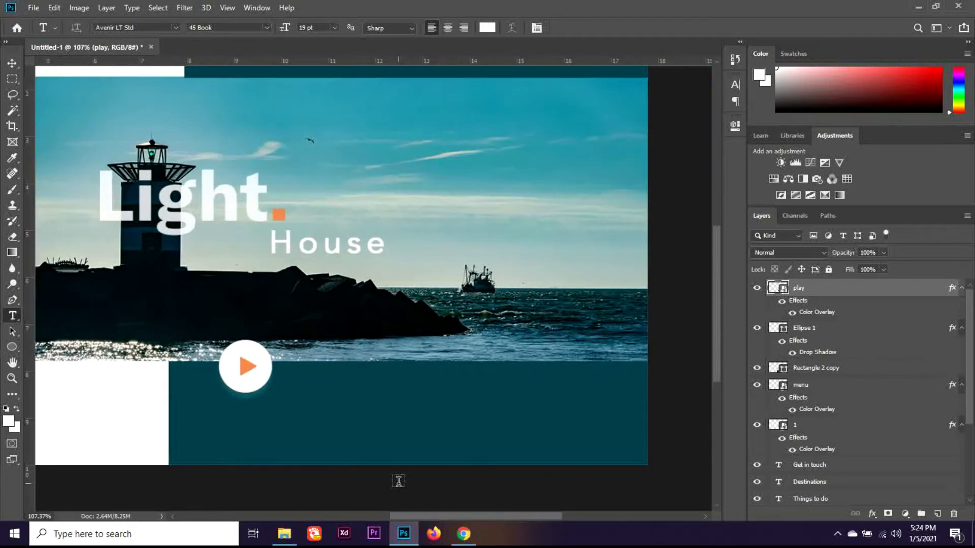
pyautogui.click(311, 407)
pyautogui.write('in')
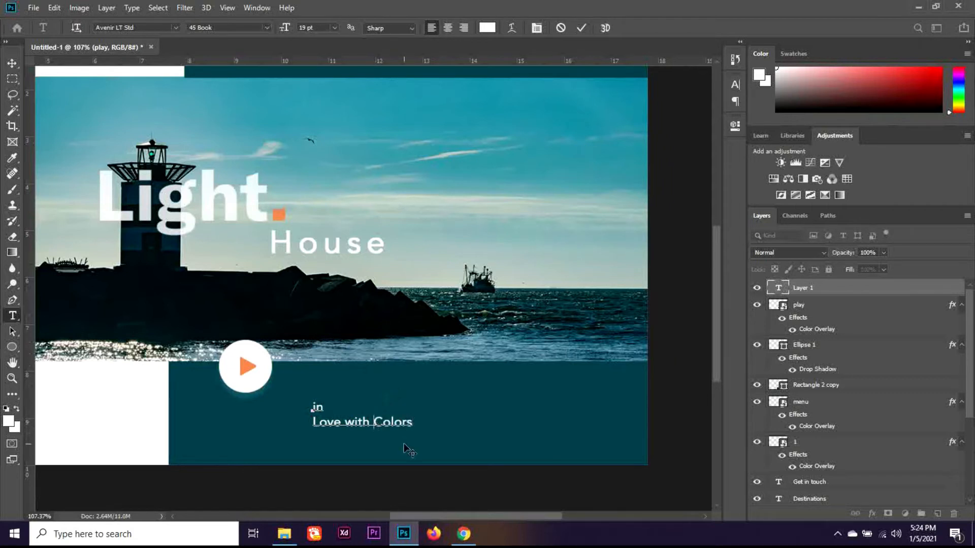
pyautogui.press('Return')
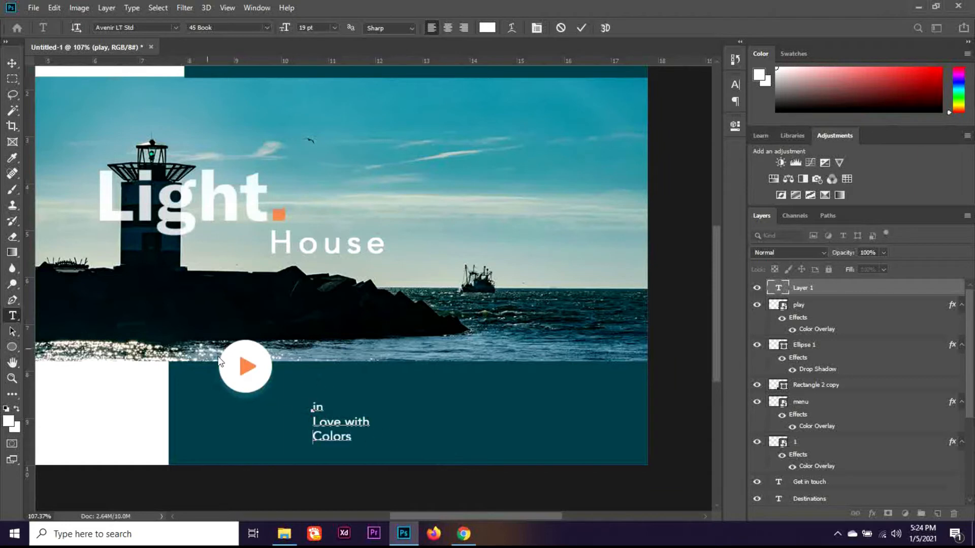
# Step: Scale the three-line text down to about three quarters and shift it slightly left
pyautogui.click(13, 63)
pyautogui.hotkey('ctrl', 't')
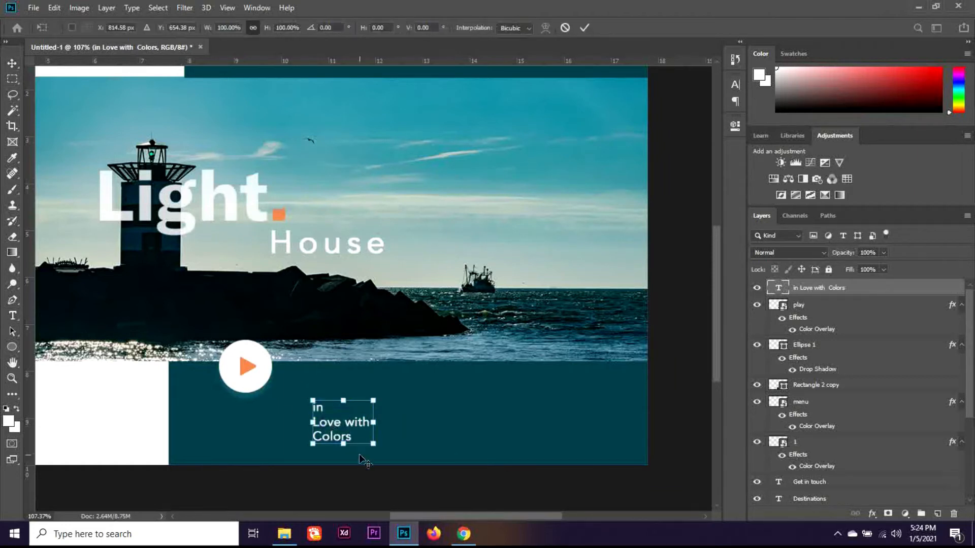
pyautogui.moveTo(374, 444); pyautogui.dragTo(340, 417)
pyautogui.press('Return')
# Step: Draw a horizontal 1 px line about 44 px long beside the word "in" of the tagline
pyautogui.rightClick(12, 347)
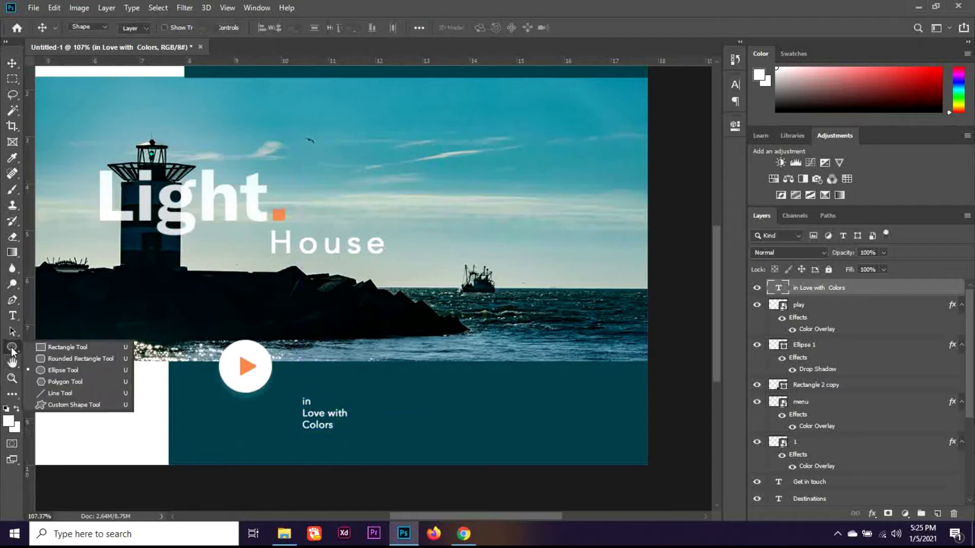
pyautogui.click(51, 394)
pyautogui.scroll(5, 335, 450)
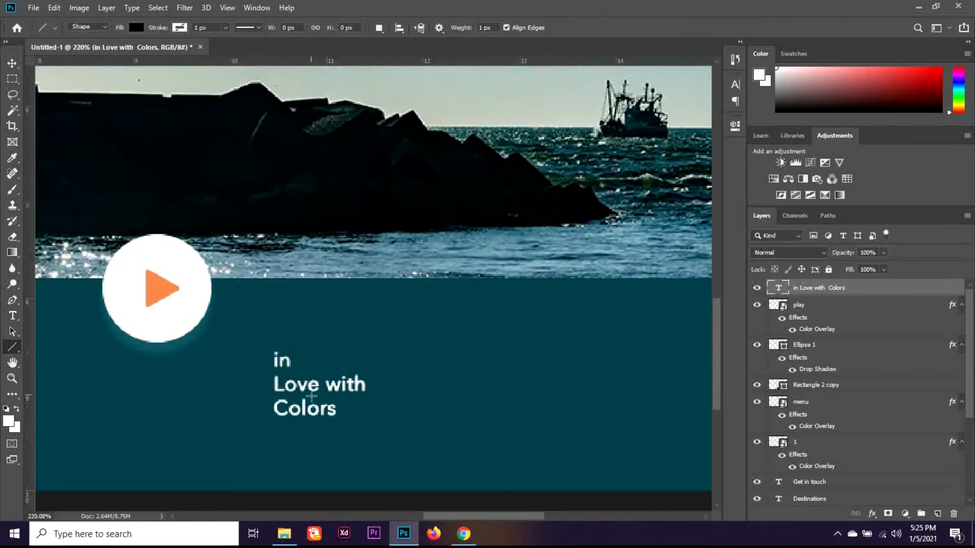
pyautogui.moveTo(302, 361); pyautogui.dragTo(360, 361)
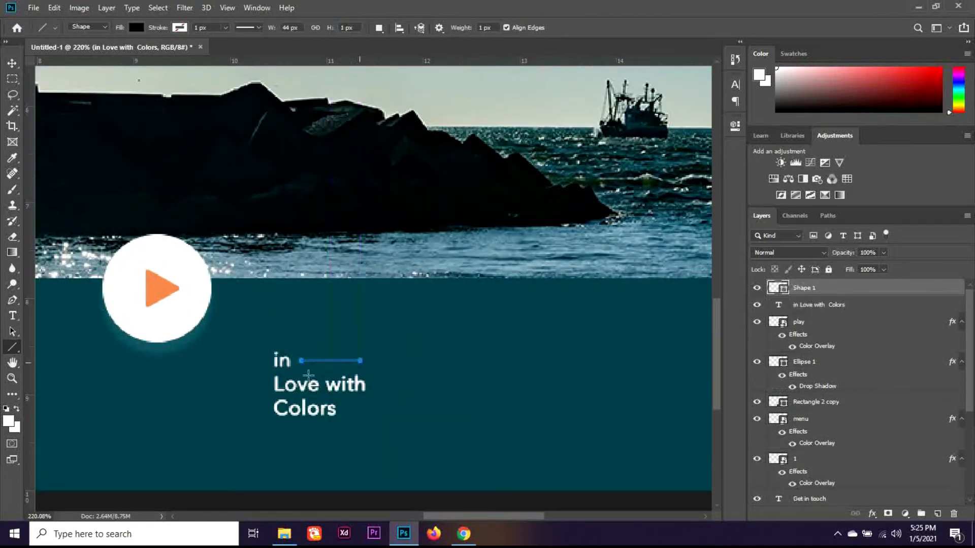
# Step: Fill the short line with the orange sampled from the play icon
pyautogui.click(136, 28)
pyautogui.click(194, 51)
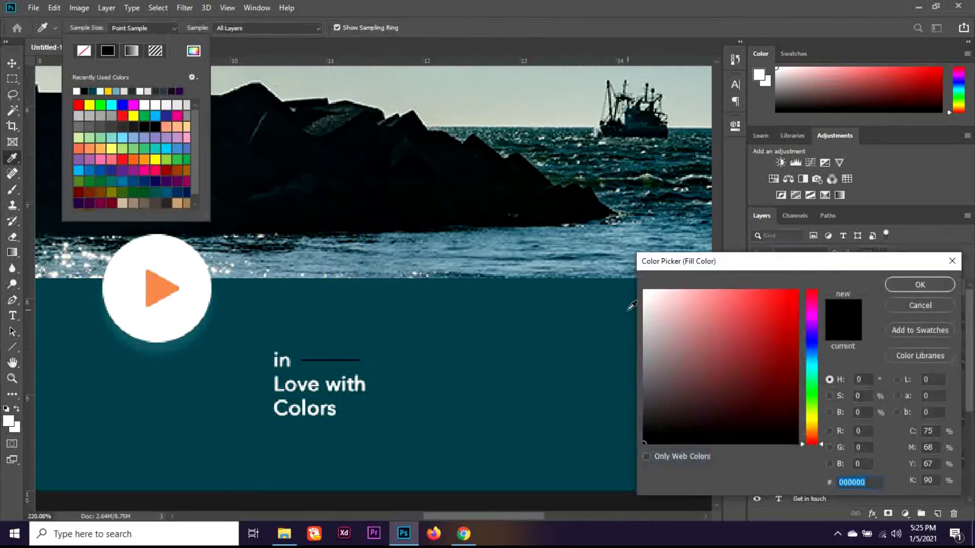
pyautogui.click(166, 286)
pyautogui.click(909, 285)
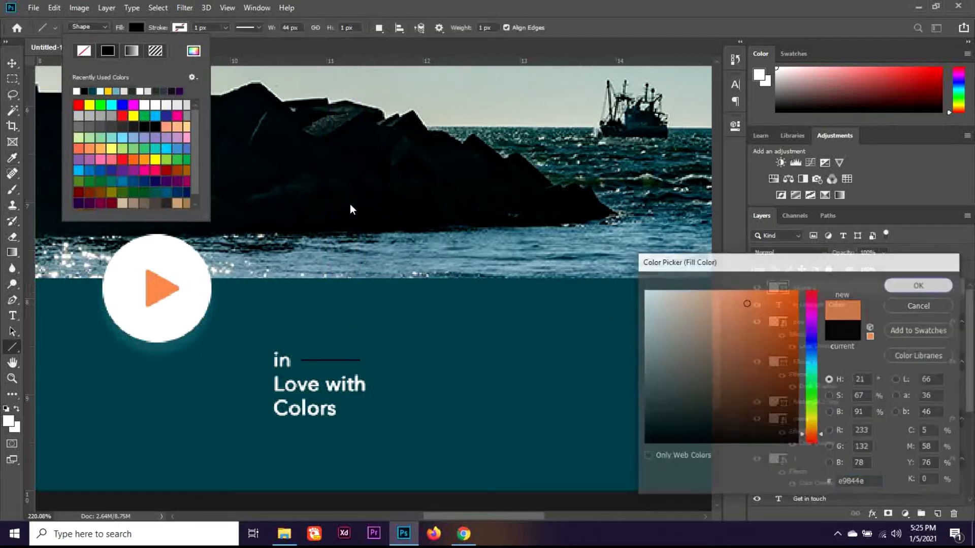
pyautogui.click(64, 134)
# Step: Thicken the orange line slightly and nudge it into place beside the word "in"
pyautogui.press('v')
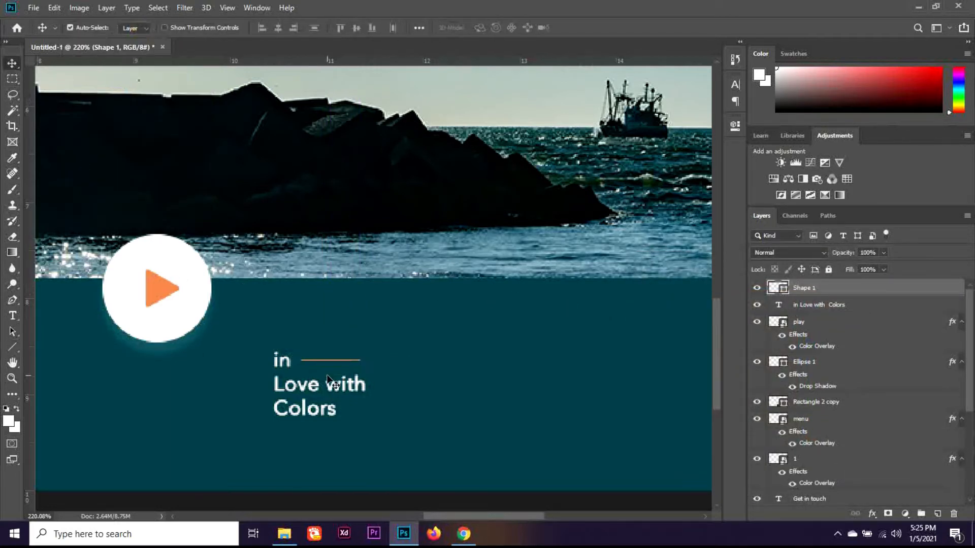
pyautogui.press('Down')
pyautogui.scroll(-5, 378, 416)
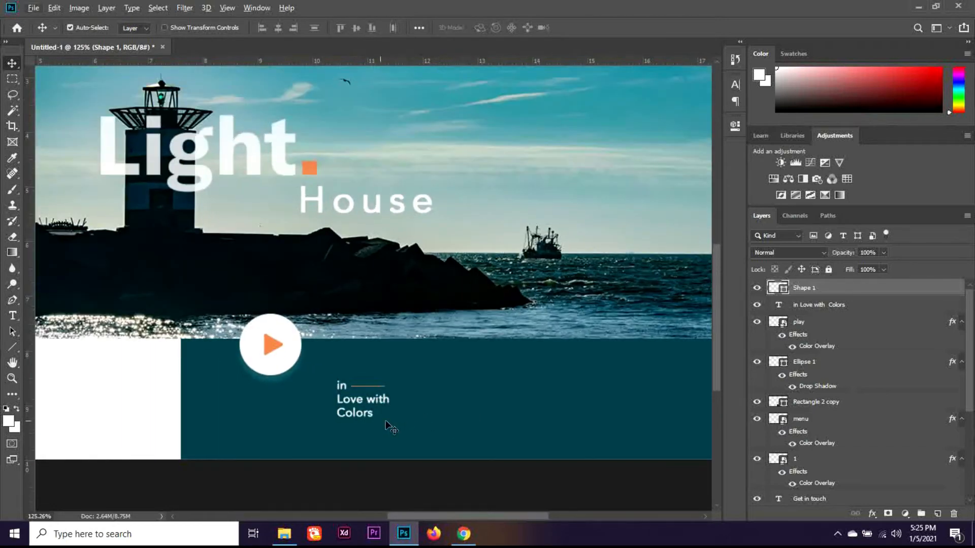
pyautogui.scroll(6, 385, 404)
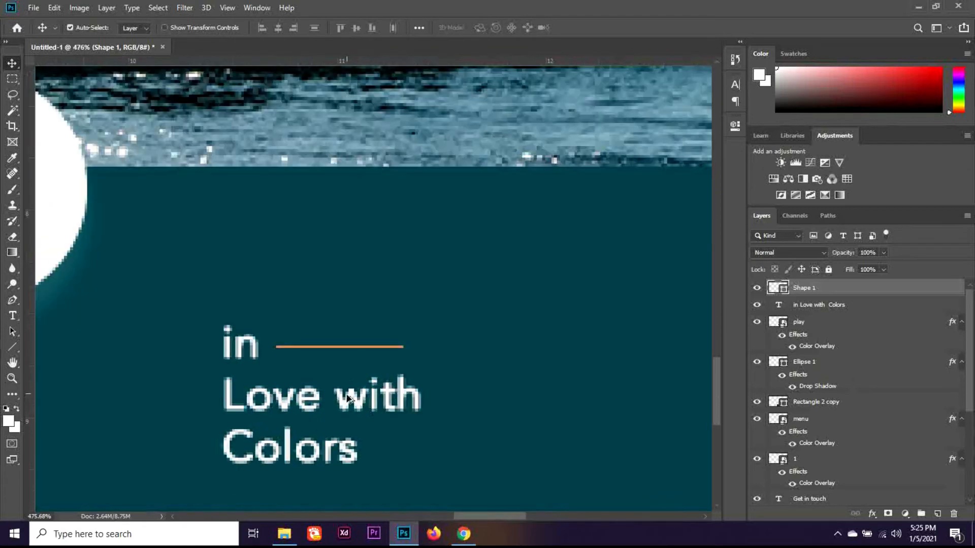
pyautogui.hotkey('ctrl', 't')
pyautogui.moveTo(340, 348); pyautogui.dragTo(340, 350)
pyautogui.press('Return')
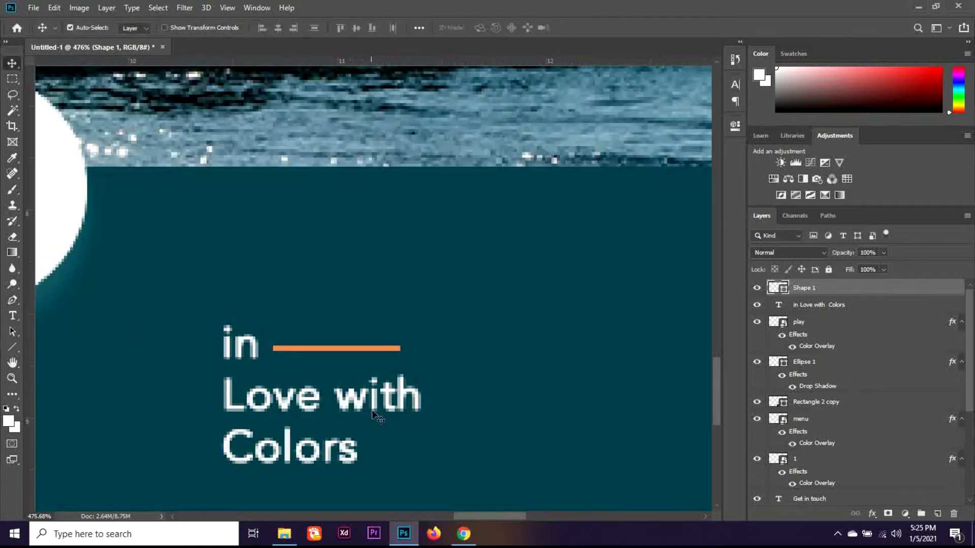
pyautogui.scroll(-6, 492, 435)
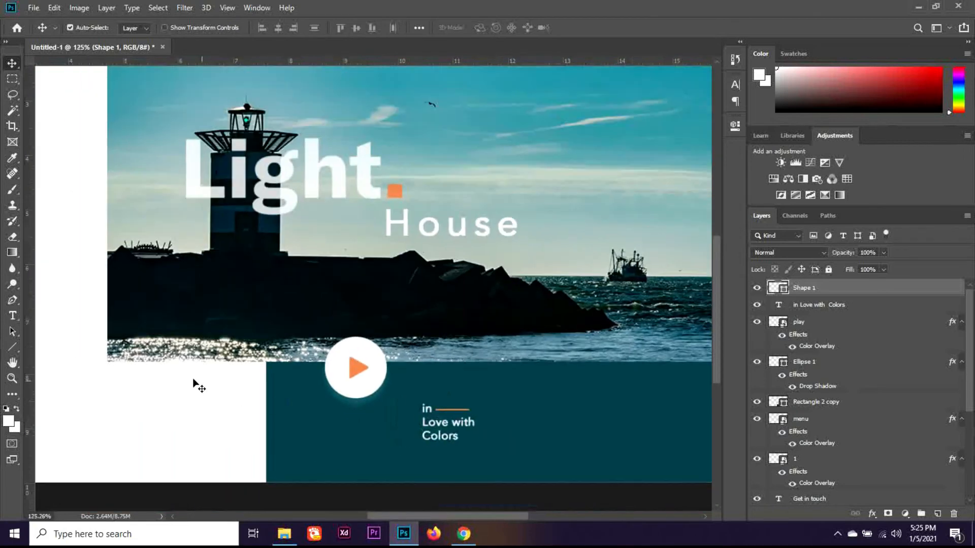
# Step: Draw a white vertical line about 160 px high across the lower teal block, right of the tagline
pyautogui.click(12, 347)
pyautogui.click(938, 514)
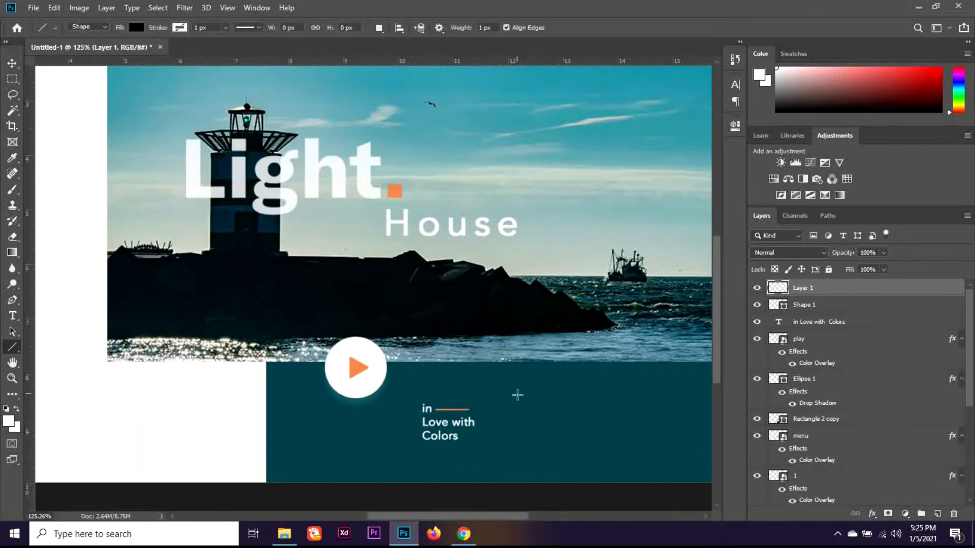
pyautogui.moveTo(550, 363); pyautogui.dragTo(574, 485)
pyautogui.click(136, 27)
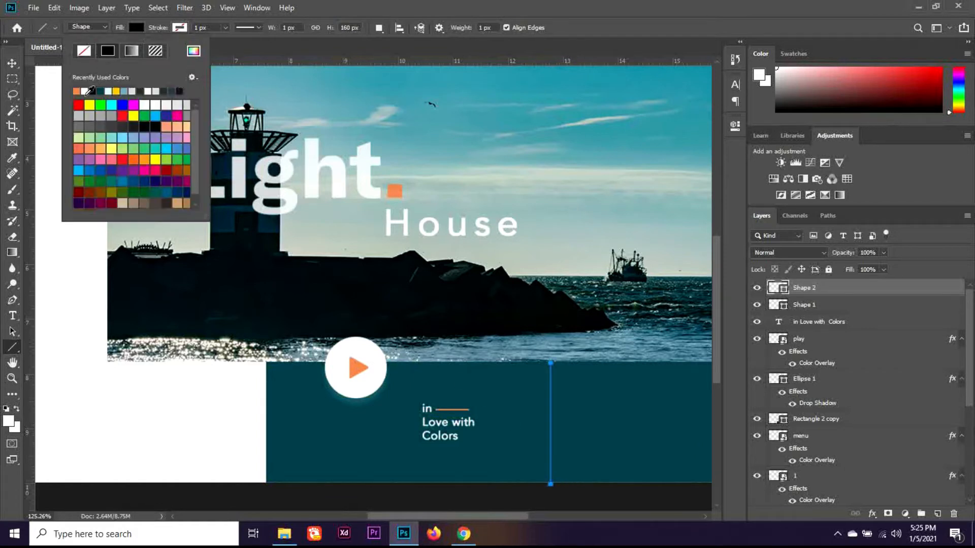
pyautogui.click(77, 92)
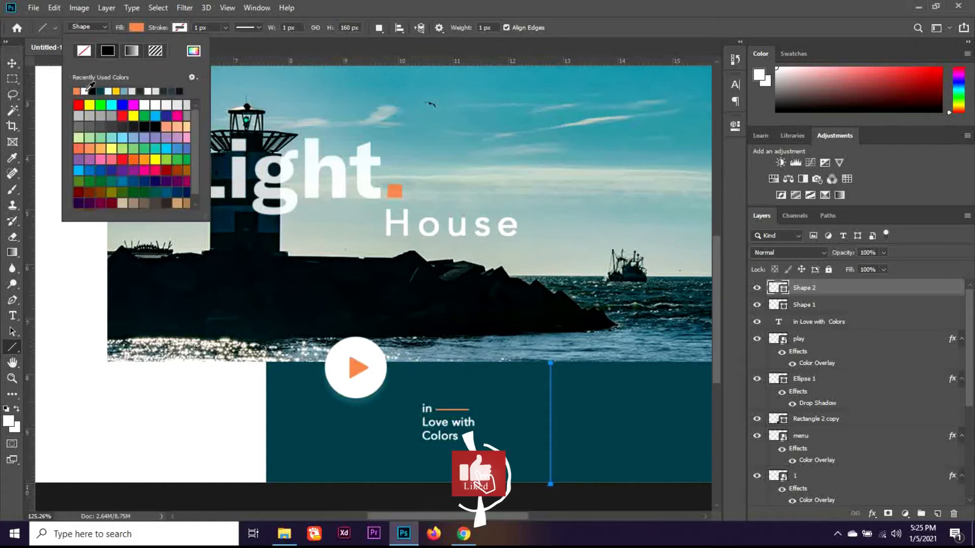
pyautogui.click(12, 63)
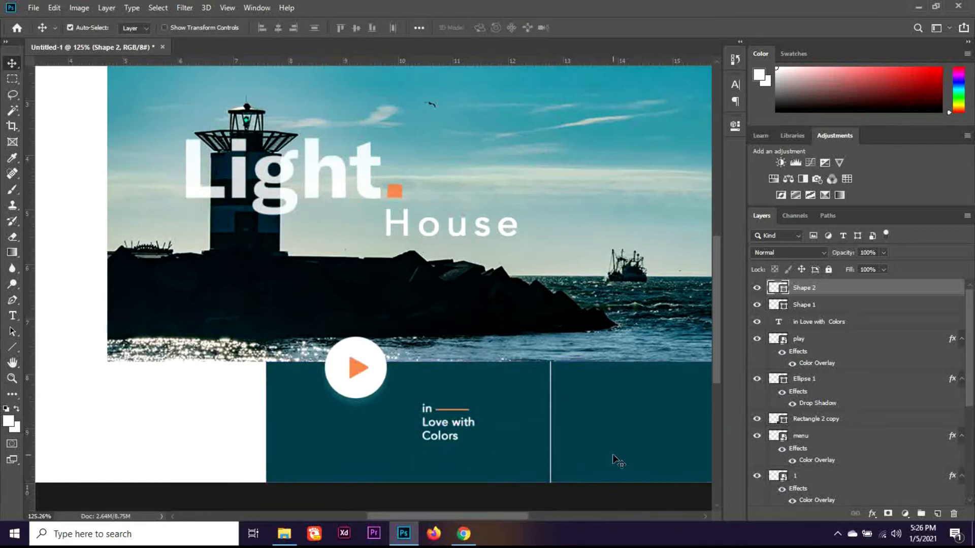
# Step: Shorten the vertical line to 99.39% height so its upper end meets the edge of the teal block
pyautogui.scroll(5, 570, 470)
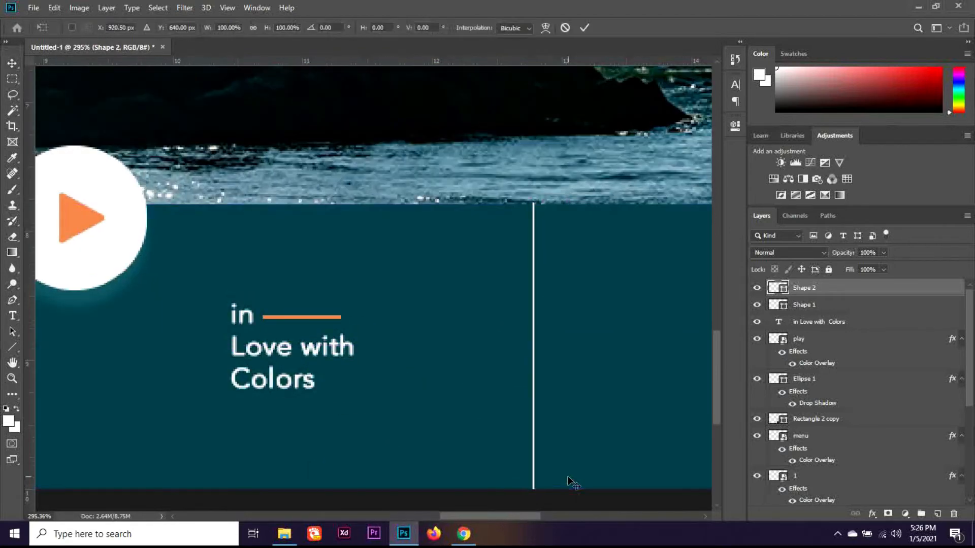
pyautogui.hotkey('ctrl', 't')
pyautogui.press('Return')
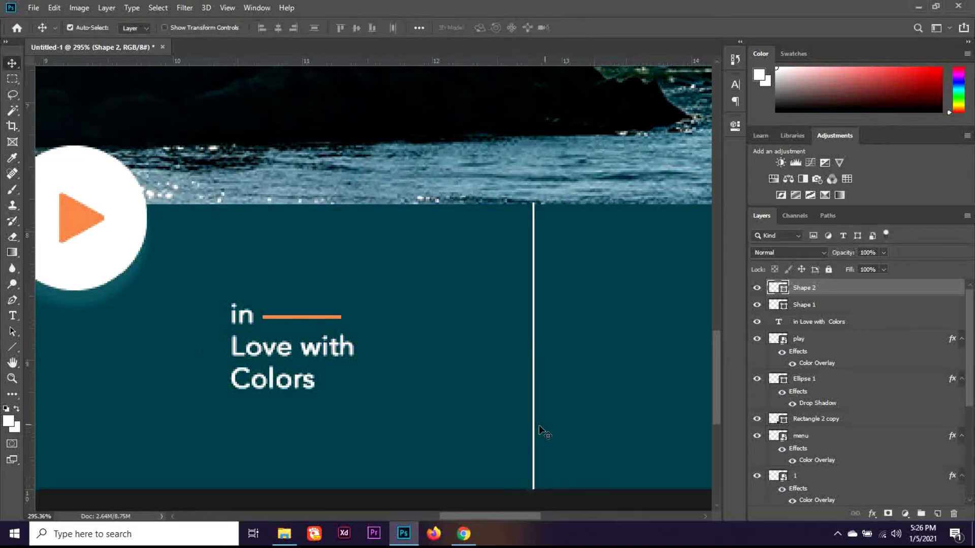
pyautogui.scroll(-1, 592, 444)
pyautogui.scroll(10, 558, 269)
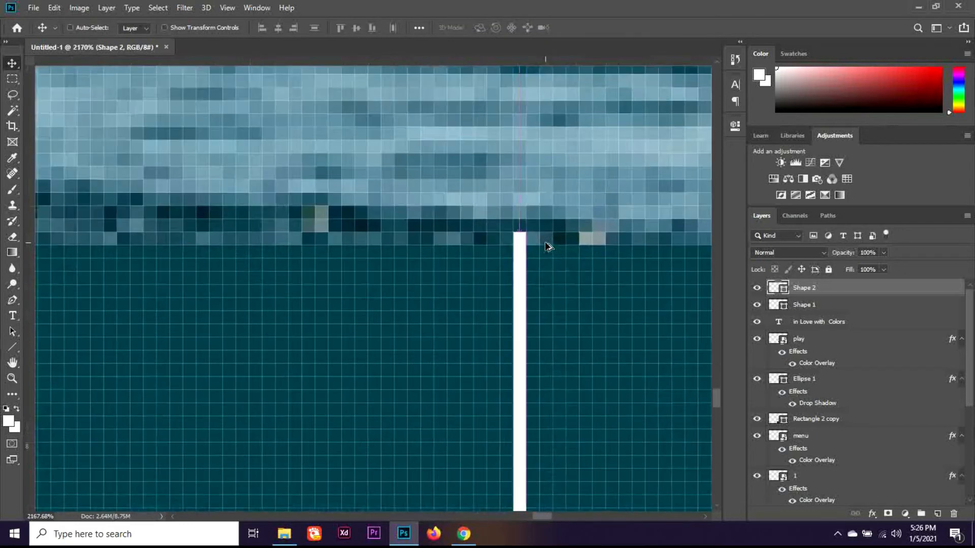
pyautogui.hotkey('ctrl', 't')
pyautogui.moveTo(523, 233); pyautogui.dragTo(516, 246)
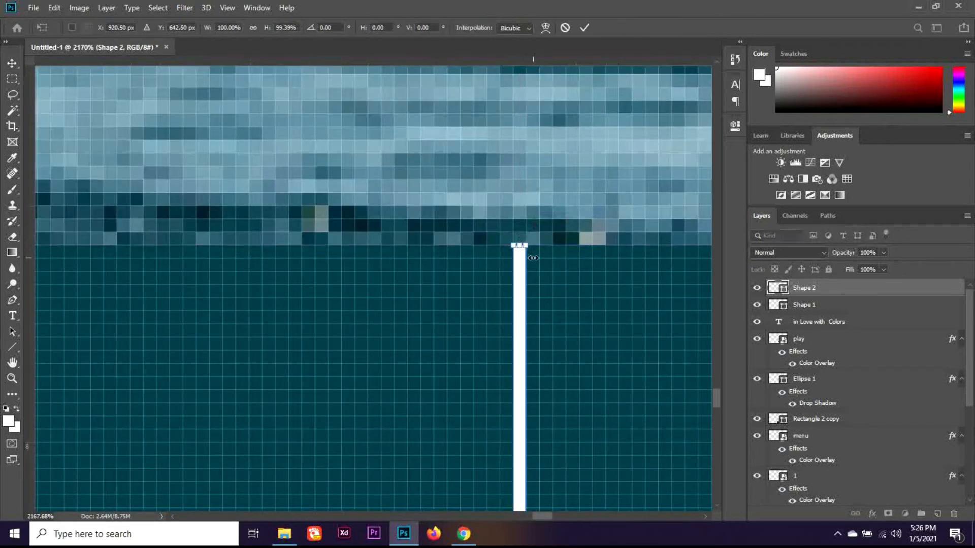
pyautogui.press('Return')
# Step: Set the vertical line's opacity to 60% and shift it left, closer to the tagline
pyautogui.scroll(-6, 579, 335)
pyautogui.scroll(-10, 589, 341)
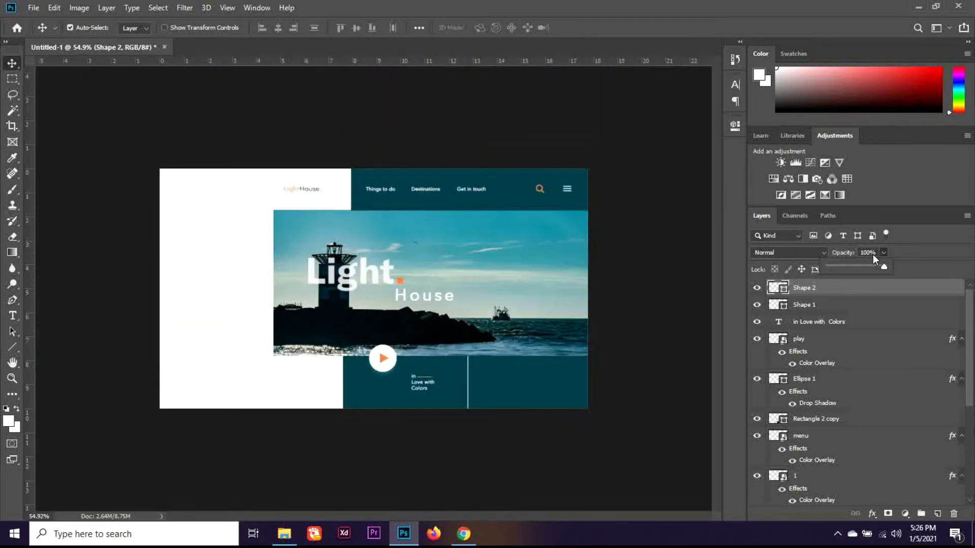
pyautogui.click(863, 251)
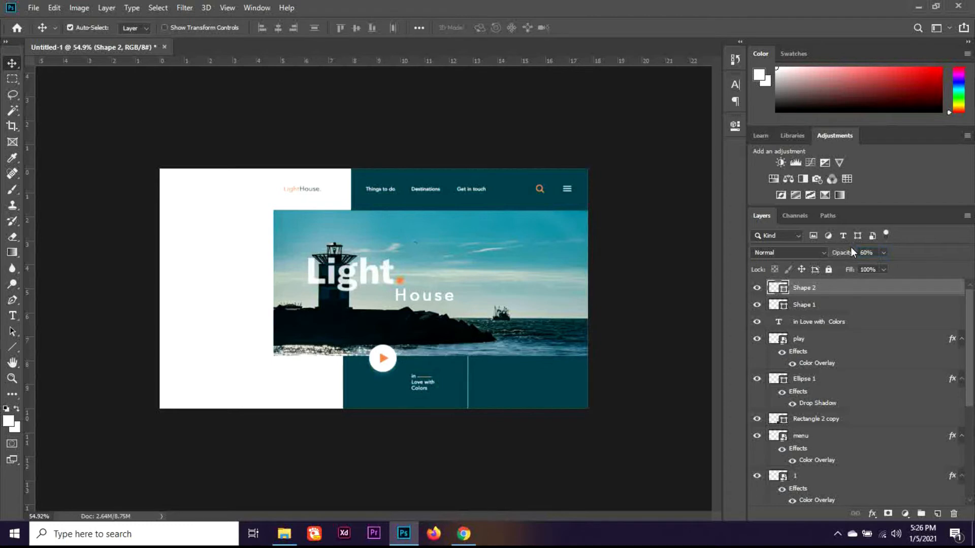
pyautogui.hotkey('shift', 'Left')
pyautogui.hotkey('shift', 'Left')
pyautogui.hotkey('shift', 'Left')
pyautogui.hotkey('shift', 'Left')
pyautogui.hotkey('shift', 'Left')
pyautogui.hotkey('shift', 'Left')
# Step: Add a white Lorem ipsum paragraph right of the vertical line and shorten its text box to two lines
pyautogui.press('t')
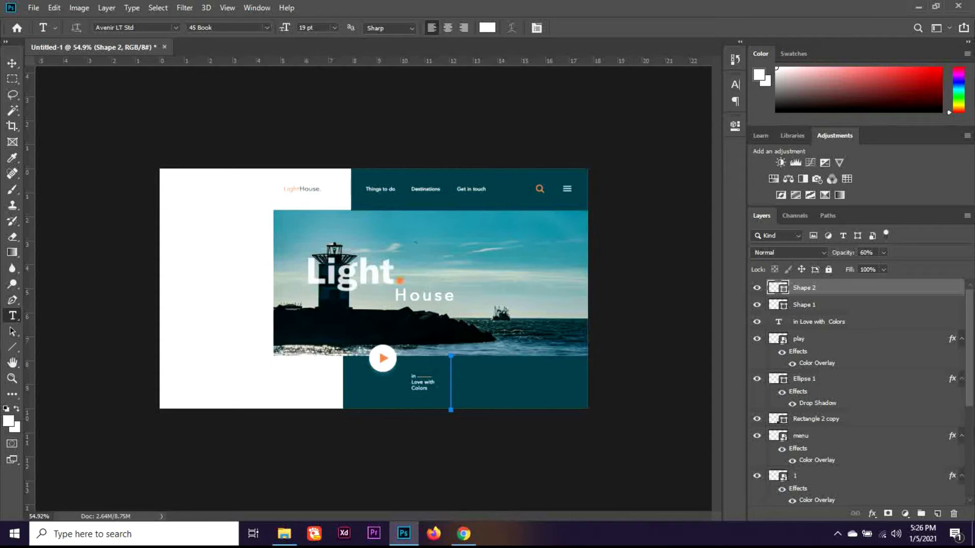
pyautogui.click(938, 514)
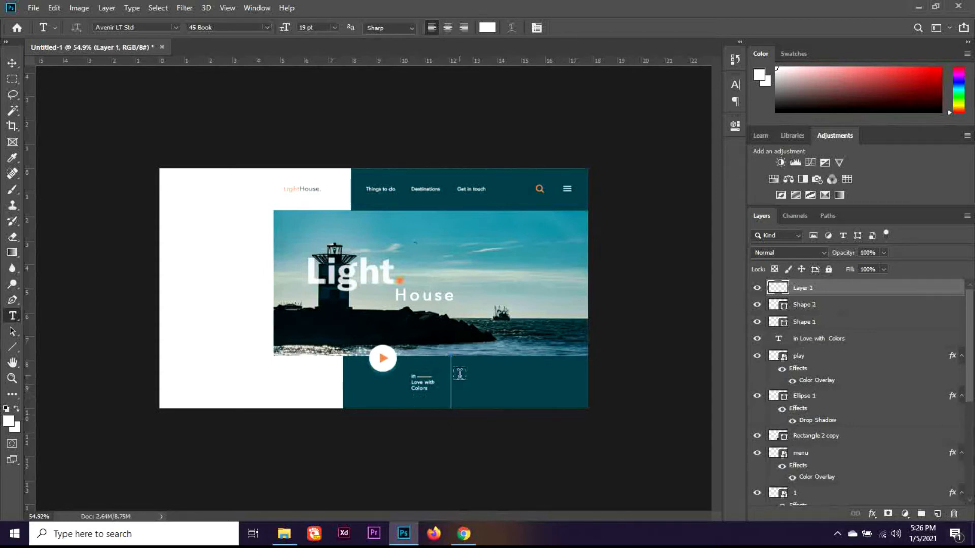
pyautogui.moveTo(457, 377); pyautogui.dragTo(556, 398)
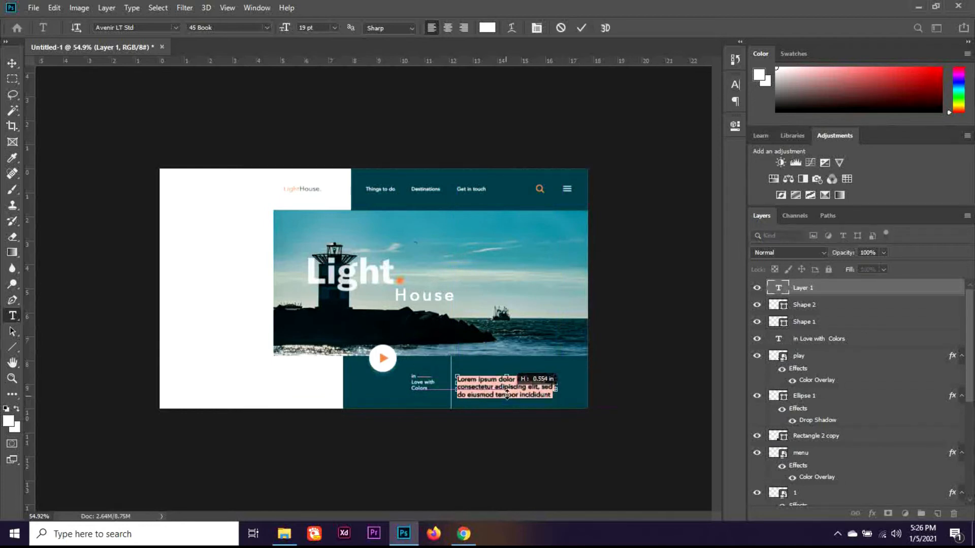
pyautogui.moveTo(507, 404); pyautogui.dragTo(504, 388)
pyautogui.click(12, 63)
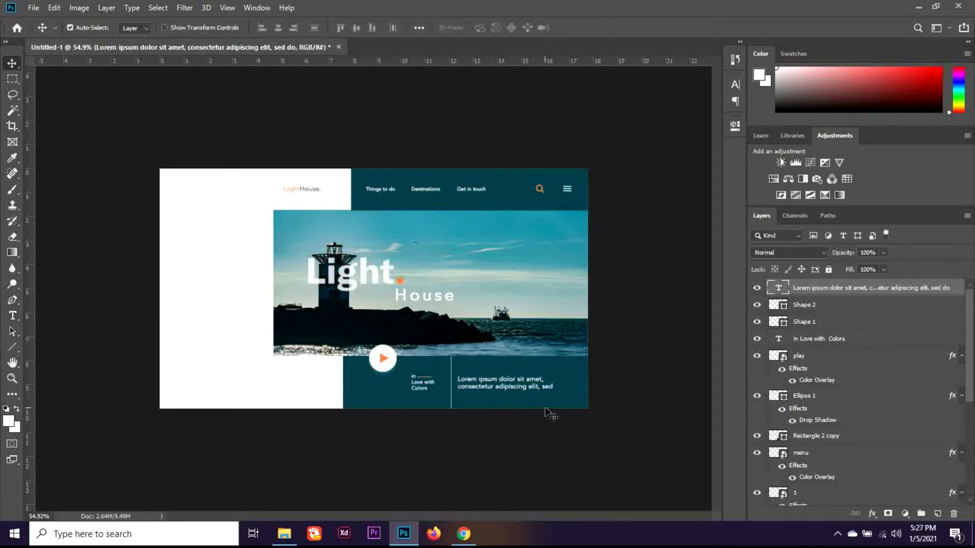
# Step: Duplicate the lower teal rectangle and move the copy above all other layers
pyautogui.hotkey('ctrl', '+')
pyautogui.scroll(2, 598, 419)
pyautogui.scroll(3, 576, 478)
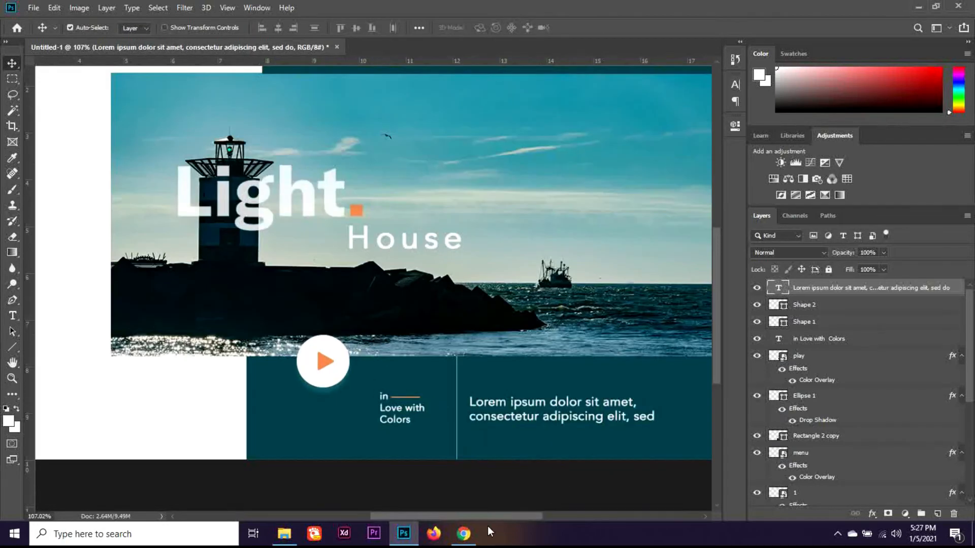
pyautogui.moveTo(498, 517); pyautogui.dragTo(533, 517)
pyautogui.click(543, 391)
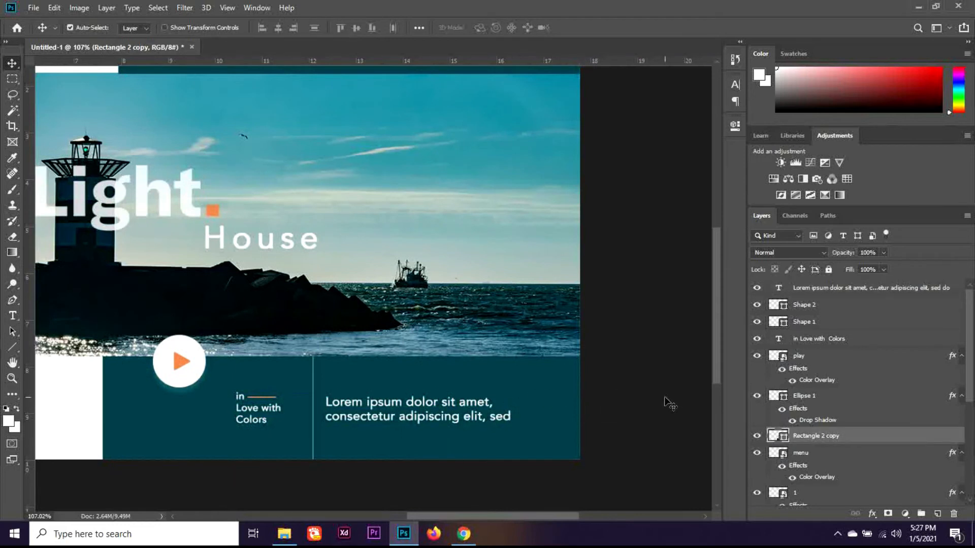
pyautogui.hotkey('ctrl', 'j')
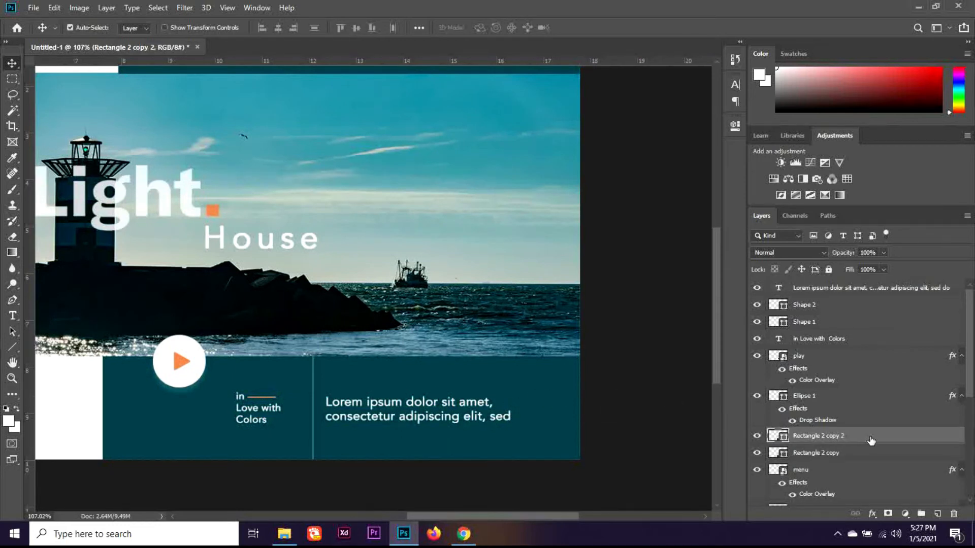
pyautogui.moveTo(871, 438); pyautogui.dragTo(865, 284)
# Step: Shrink the rectangle copy to 10.25% width and 50.31% height at the block's upper-right corner, and give it the play icon's orange Color Overlay
pyautogui.hotkey('ctrl', 't')
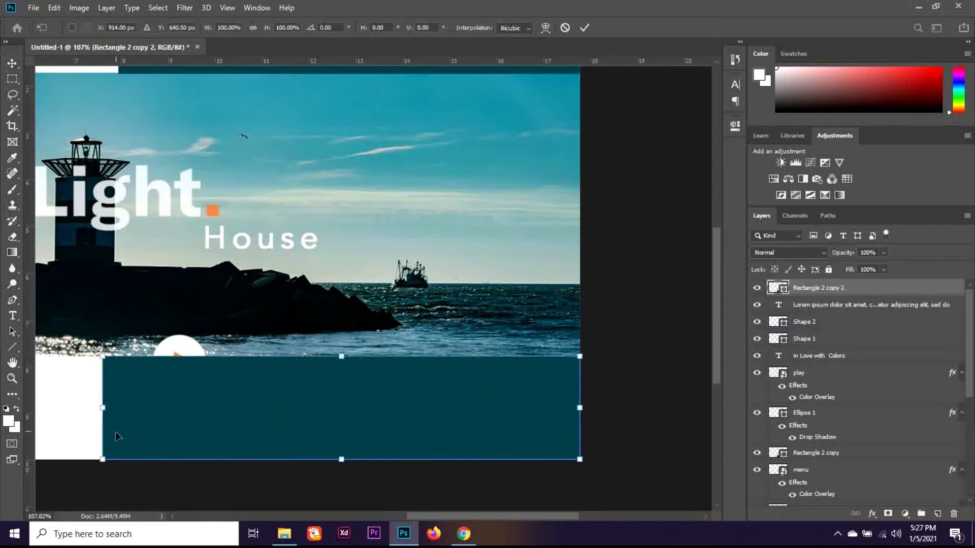
pyautogui.moveTo(103, 408); pyautogui.dragTo(542, 406)
pyautogui.moveTo(555, 460); pyautogui.dragTo(558, 408)
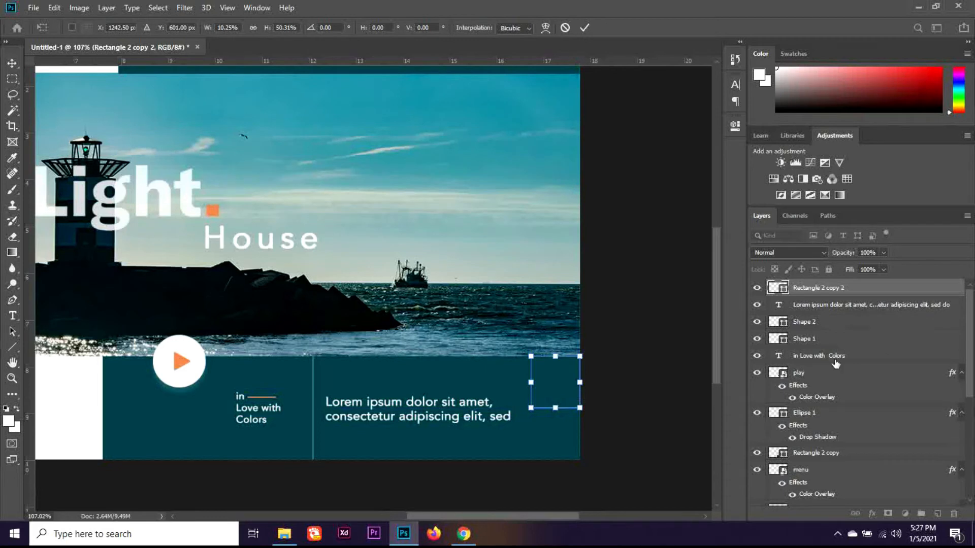
pyautogui.moveTo(818, 398); pyautogui.dragTo(858, 288)
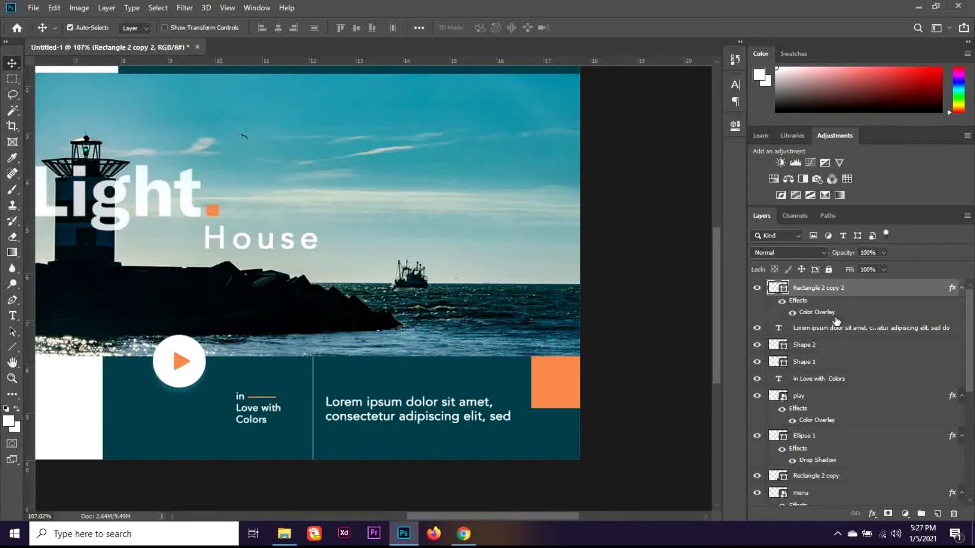
# Step: Duplicate the orange square and move the copy directly below the original, down to the page's lower edge
pyautogui.hotkey('ctrl', 'j')
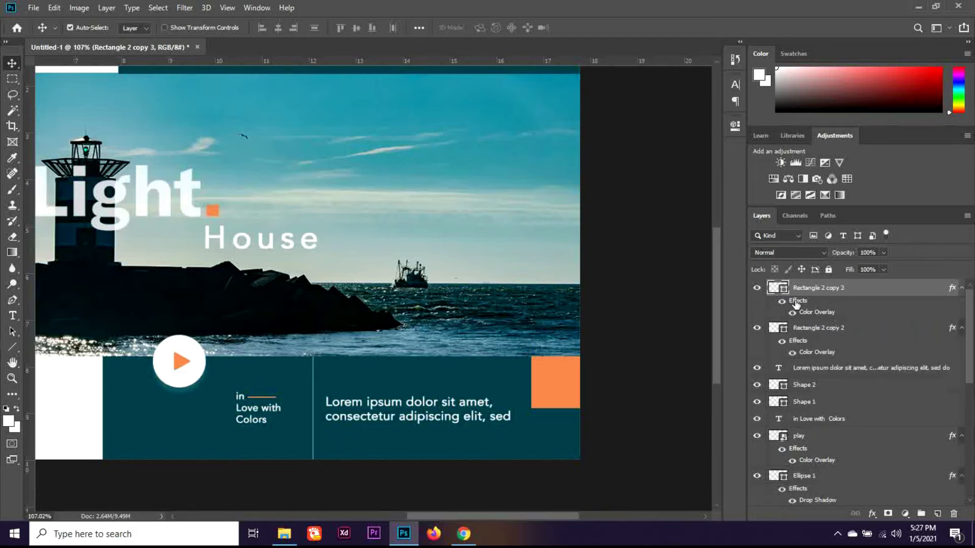
pyautogui.hotkey('shift', 'Down')
pyautogui.hotkey('shift', 'Down')
pyautogui.hotkey('shift', 'Down')
pyautogui.hotkey('shift', 'Down')
pyautogui.hotkey('shift', 'Down')
pyautogui.hotkey('shift', 'Down')
pyautogui.hotkey('shift', 'Down')
pyautogui.hotkey('shift', 'Down')
pyautogui.hotkey('shift', 'Down')
pyautogui.hotkey('shift', 'Down')
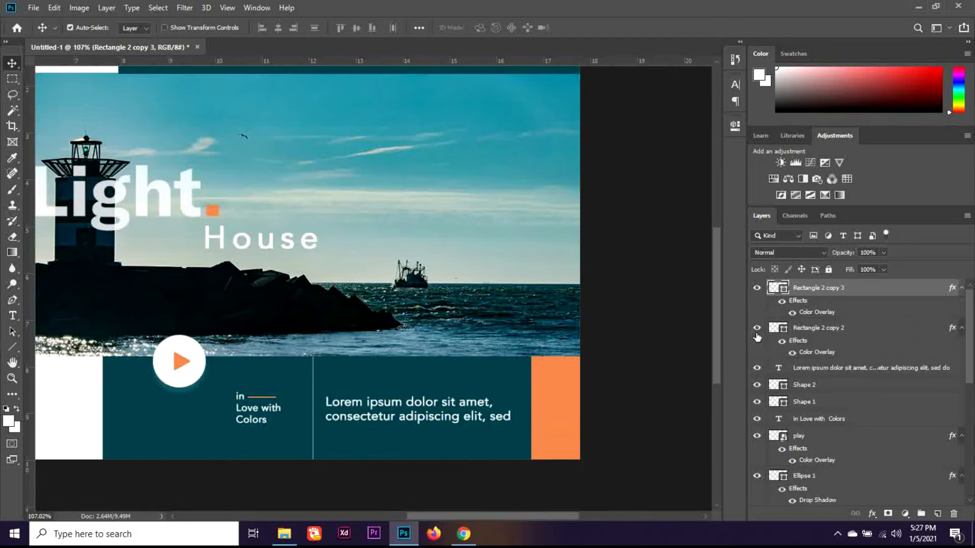
# Step: Change the lower square's Color Overlay to a darker shade of the block's teal
pyautogui.doubleClick(817, 316)
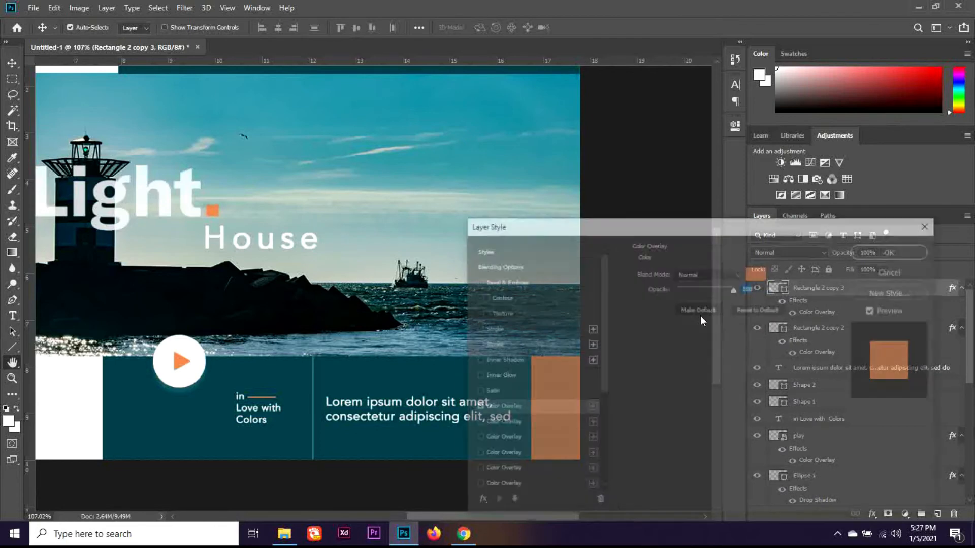
pyautogui.click(755, 272)
pyautogui.click(451, 439)
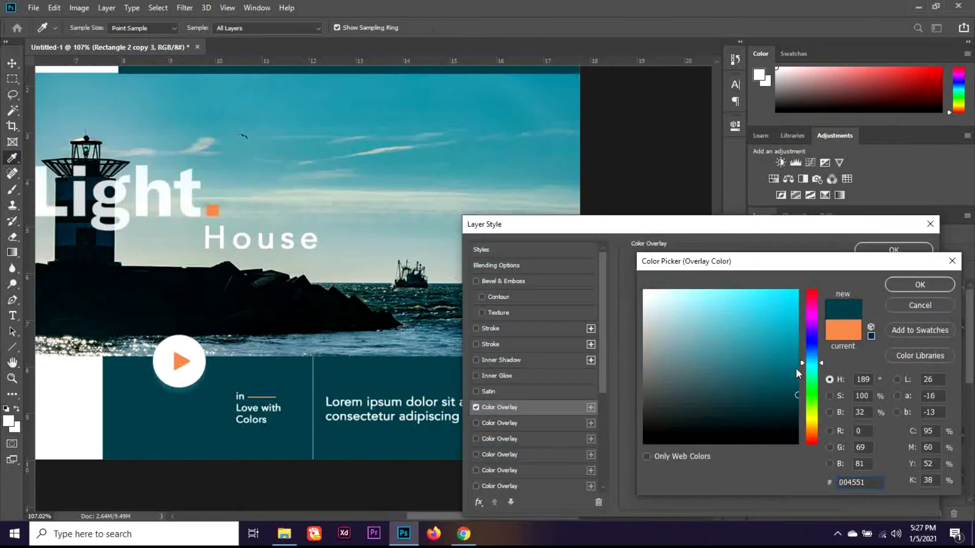
pyautogui.click(919, 285)
pyautogui.click(879, 250)
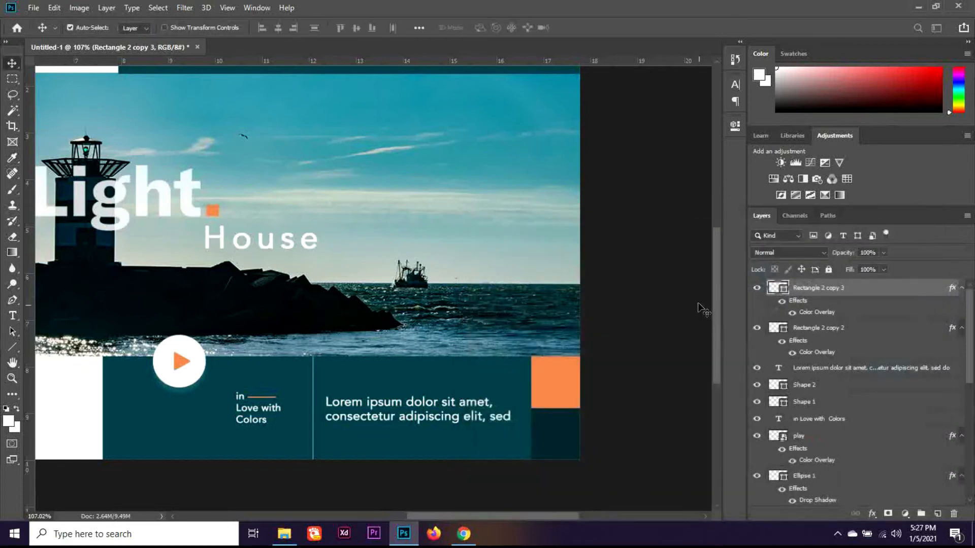
# Step: Place the back-arrow icon file from File Explorer in the middle of the orange square at 50% scale
pyautogui.scroll(5, 583, 432)
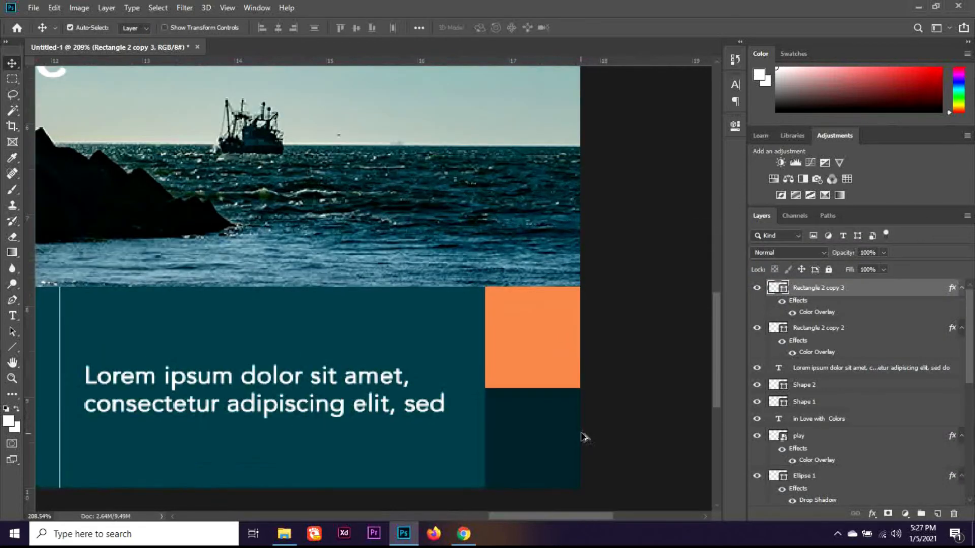
pyautogui.scroll(-3, 511, 427)
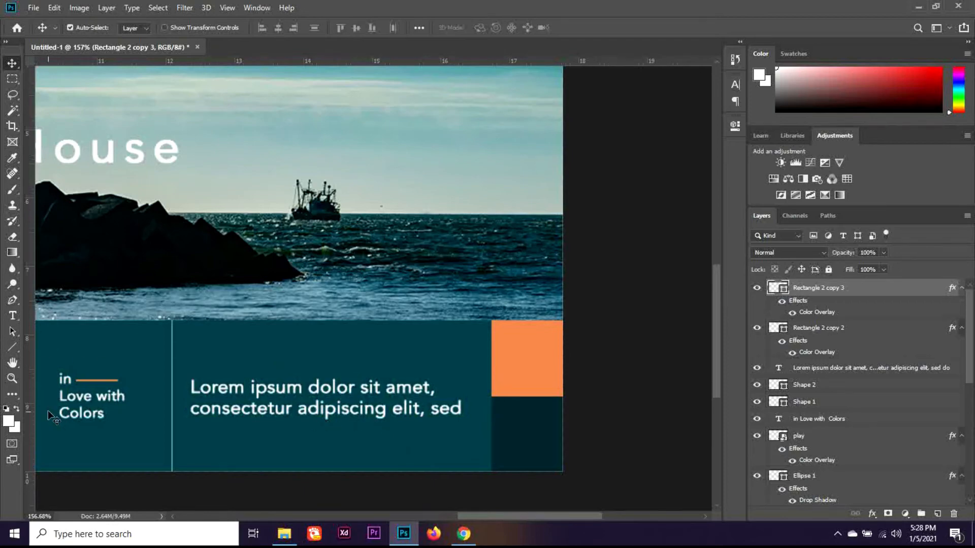
pyautogui.click(284, 534)
pyautogui.moveTo(209, 164); pyautogui.dragTo(469, 404)
pyautogui.moveTo(309, 279); pyautogui.dragTo(539, 371)
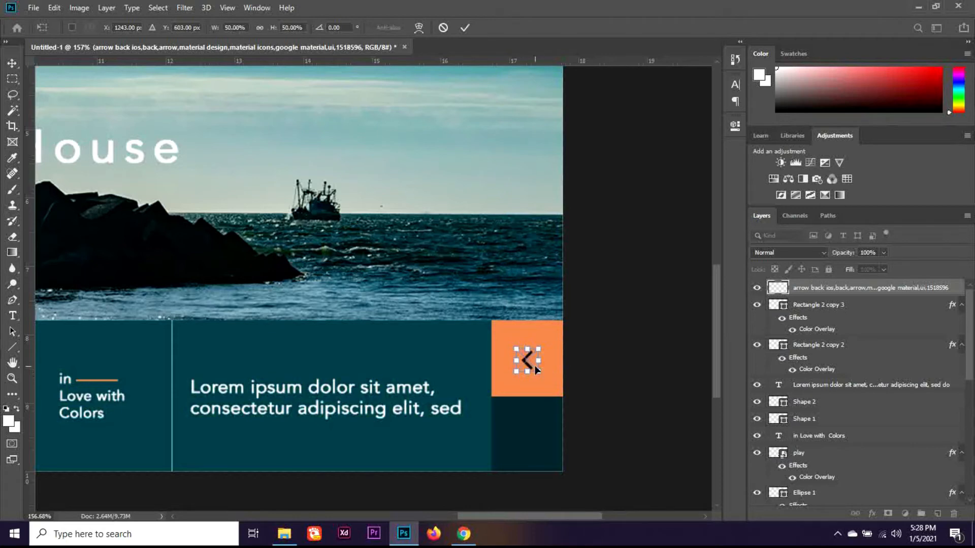
pyautogui.press('Return')
# Step: Copy the dark square's Color Overlay to the arrow icon and set the overlay color to white
pyautogui.moveTo(820, 335); pyautogui.dragTo(839, 294)
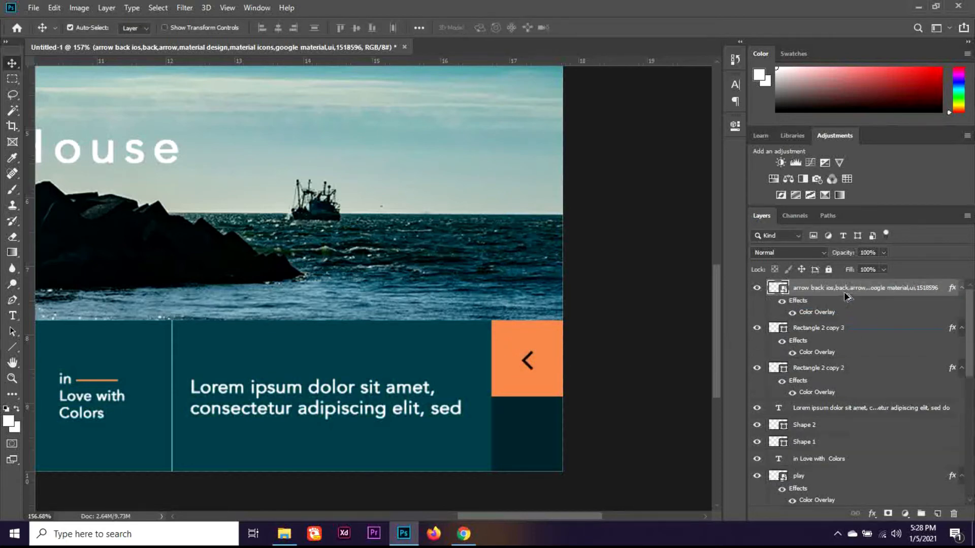
pyautogui.doubleClick(816, 313)
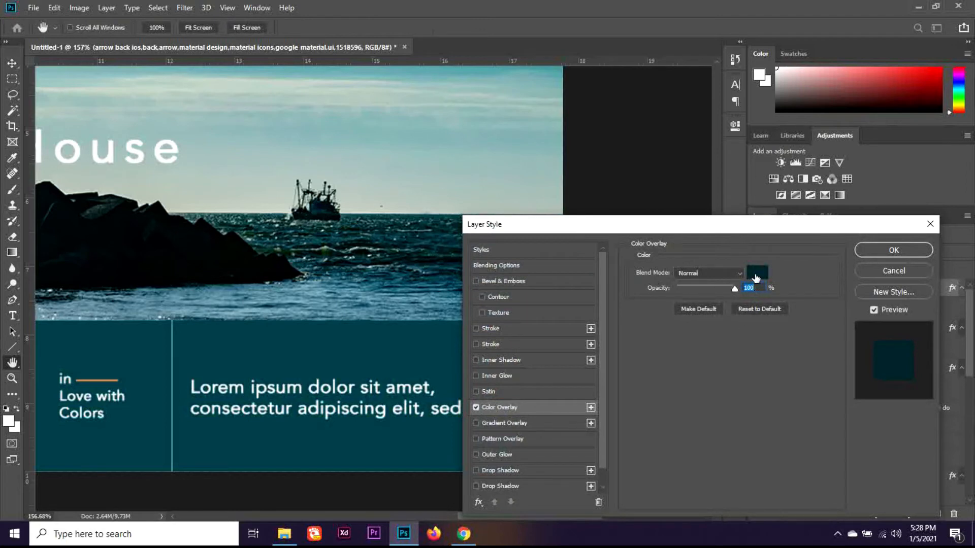
pyautogui.click(756, 278)
pyautogui.click(641, 289)
pyautogui.click(911, 280)
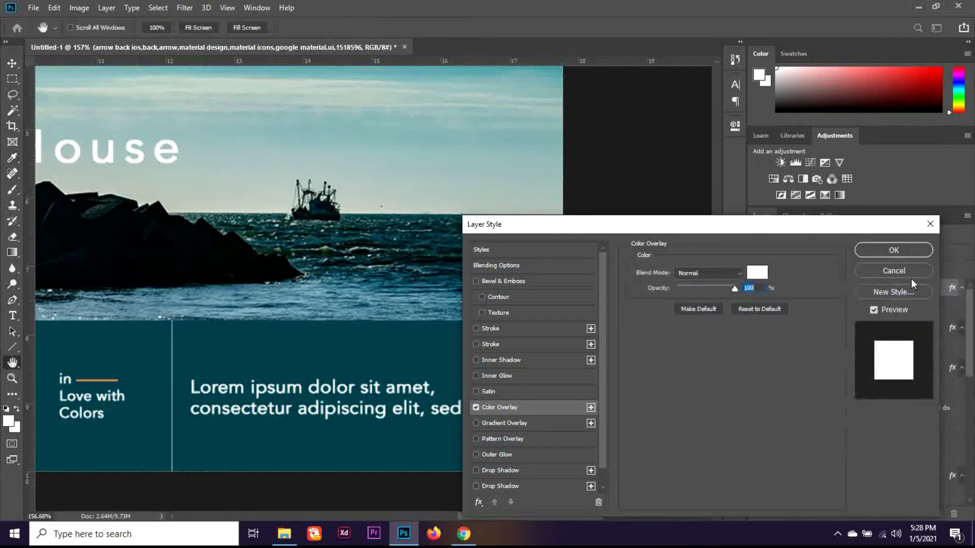
pyautogui.click(899, 250)
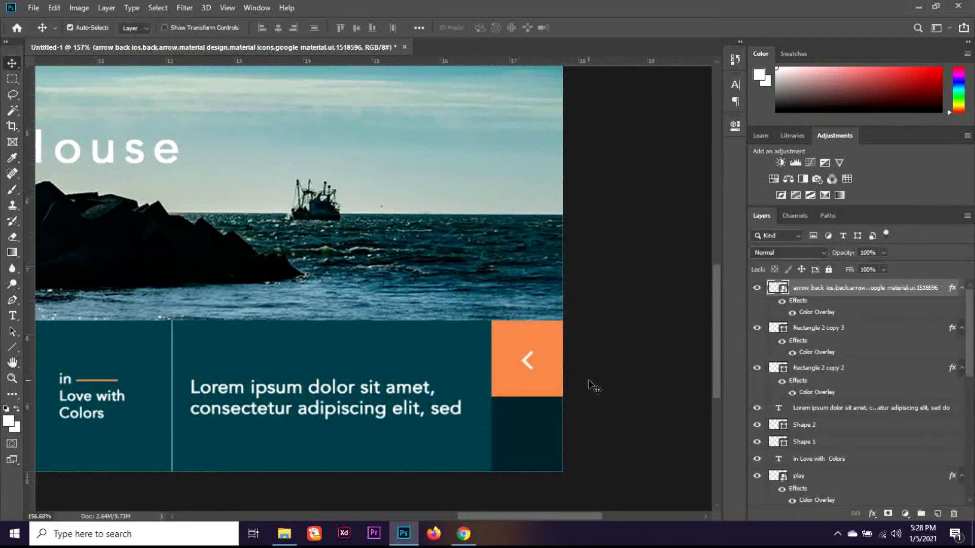
pyautogui.hotkey('ctrl', 'j')
pyautogui.hotkey('ctrl', 'j')
pyautogui.hotkey('ctrl', 'j')
pyautogui.hotkey('ctrl', 'j')
pyautogui.hotkey('ctrl', 'j')
pyautogui.hotkey('ctrl', 'j')
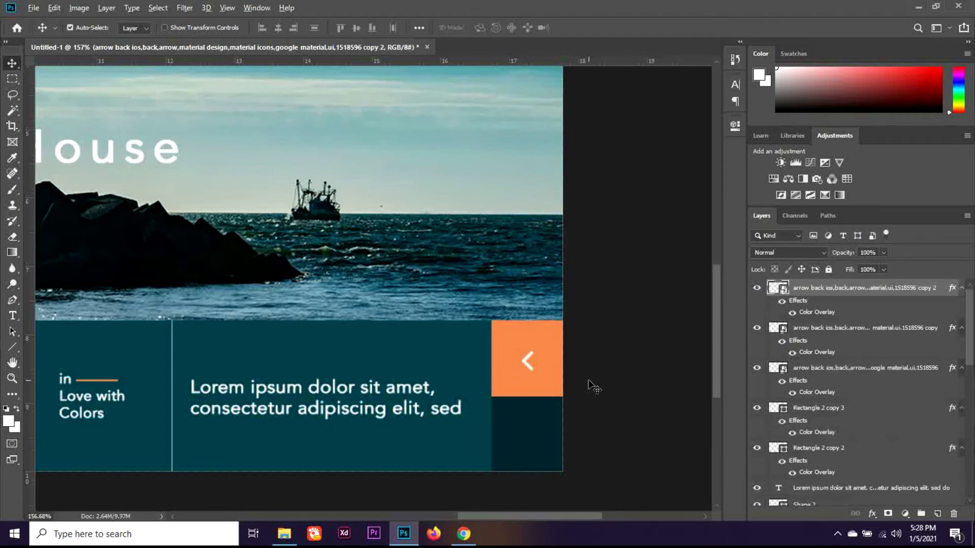
pyautogui.hotkey('ctrl', 'j')
pyautogui.hotkey('ctrl', 'j')
pyautogui.hotkey('ctrl', 'j')
pyautogui.hotkey('ctrl', 'j')
pyautogui.hotkey('ctrl', 'j')
pyautogui.hotkey('ctrl', 'j')
pyautogui.hotkey('ctrl', 'j')
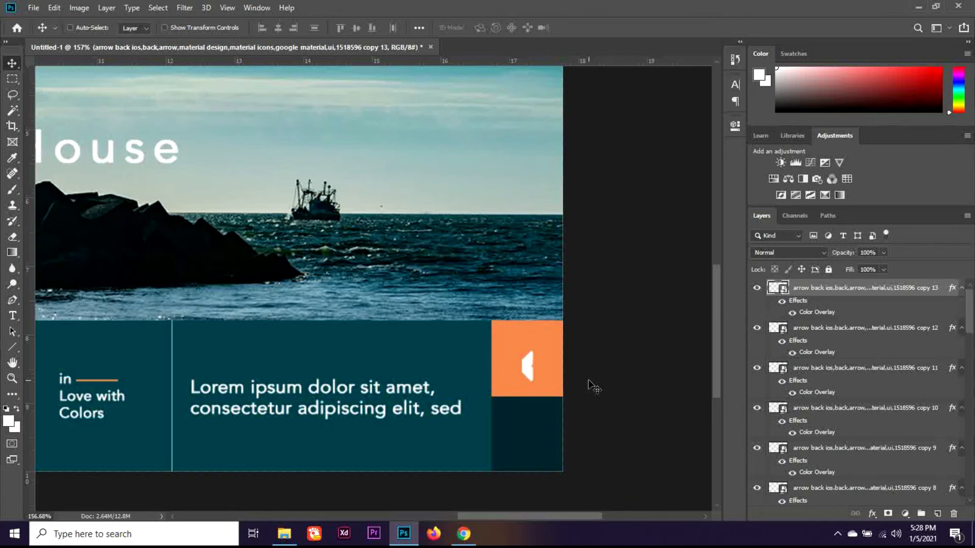
pyautogui.press('Delete')
pyautogui.press('Delete')
pyautogui.press('Delete')
pyautogui.press('Delete')
pyautogui.press('Delete')
pyautogui.press('Delete')
pyautogui.press('Delete')
pyautogui.press('Delete')
pyautogui.press('Delete')
pyautogui.press('Delete')
pyautogui.press('Delete')
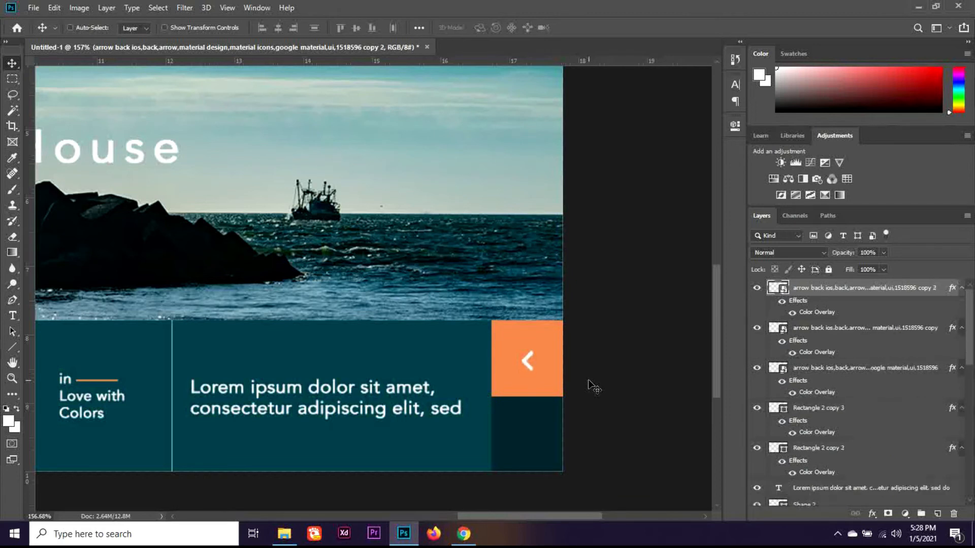
pyautogui.press('Delete')
pyautogui.press('Delete')
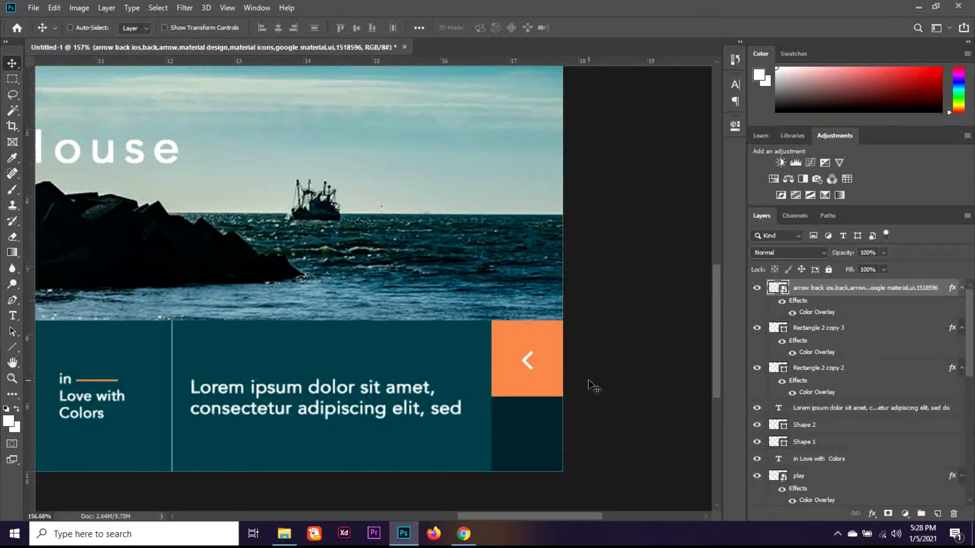
pyautogui.click(759, 289)
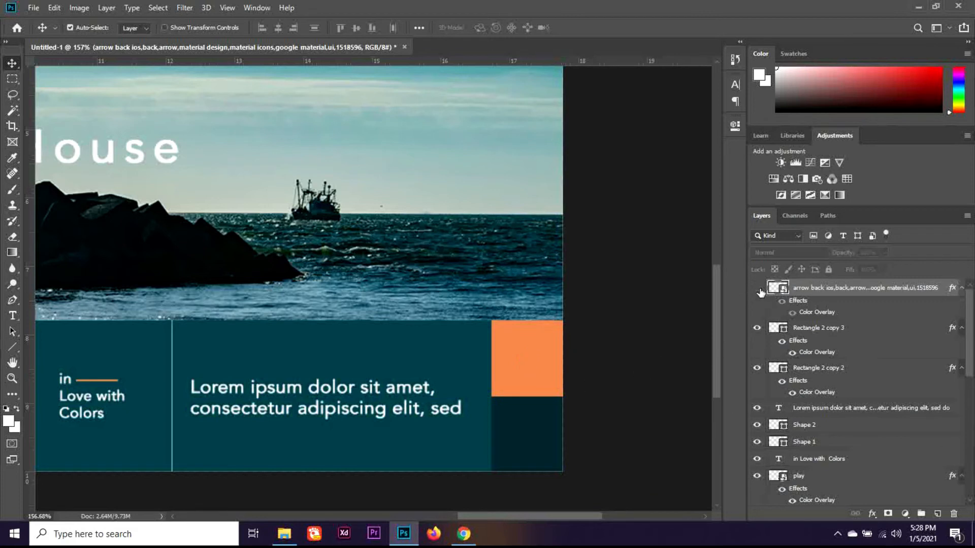
pyautogui.click(759, 289)
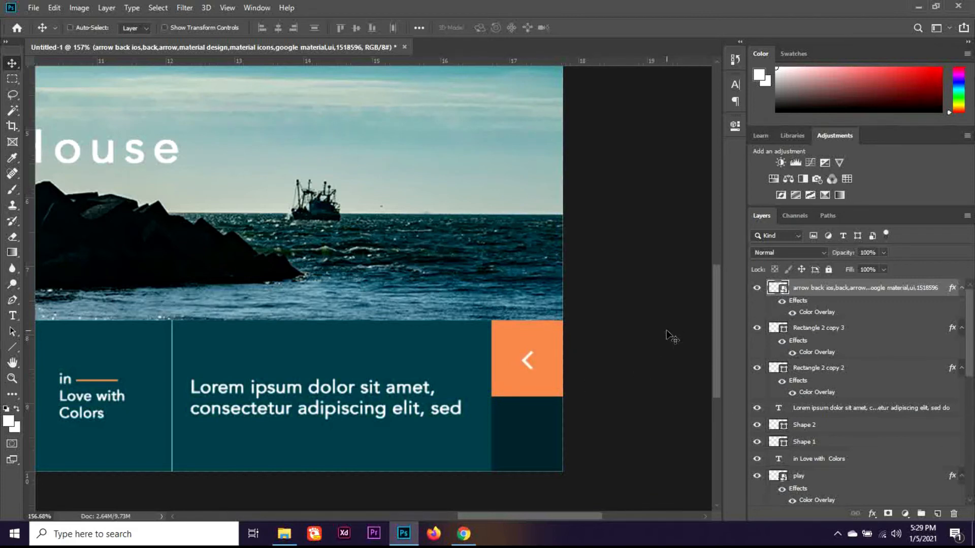
# Step: Duplicate the white arrow icon and move the copy straight down to the middle of the dark teal square
pyautogui.hotkey('ctrl', 'j')
pyautogui.hotkey('shift', 'Down')
pyautogui.hotkey('shift', 'Down')
pyautogui.hotkey('shift', 'Down')
pyautogui.hotkey('shift', 'Down')
pyautogui.hotkey('shift', 'Down')
pyautogui.hotkey('shift', 'Down')
pyautogui.hotkey('shift', 'Down')
pyautogui.hotkey('shift', 'Down')
pyautogui.hotkey('shift', 'Down')
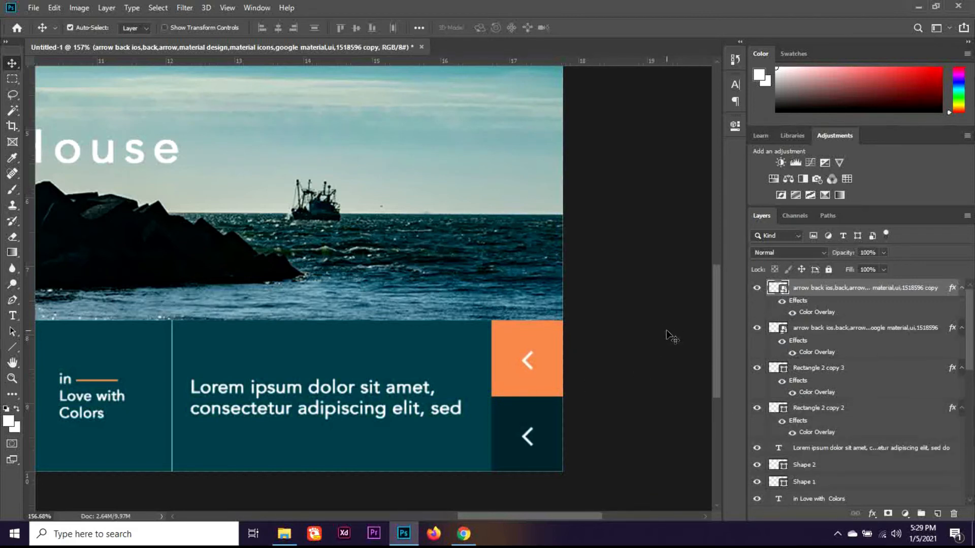
# Step: Rotate the lower arrow icon by 180 degrees so it points right
pyautogui.hotkey('ctrl', 't')
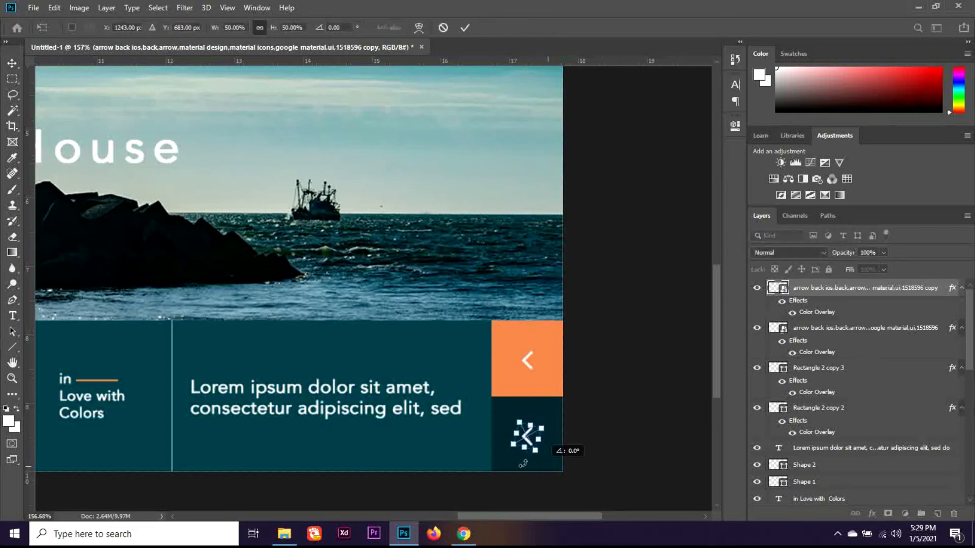
pyautogui.moveTo(523, 463); pyautogui.dragTo(528, 401)
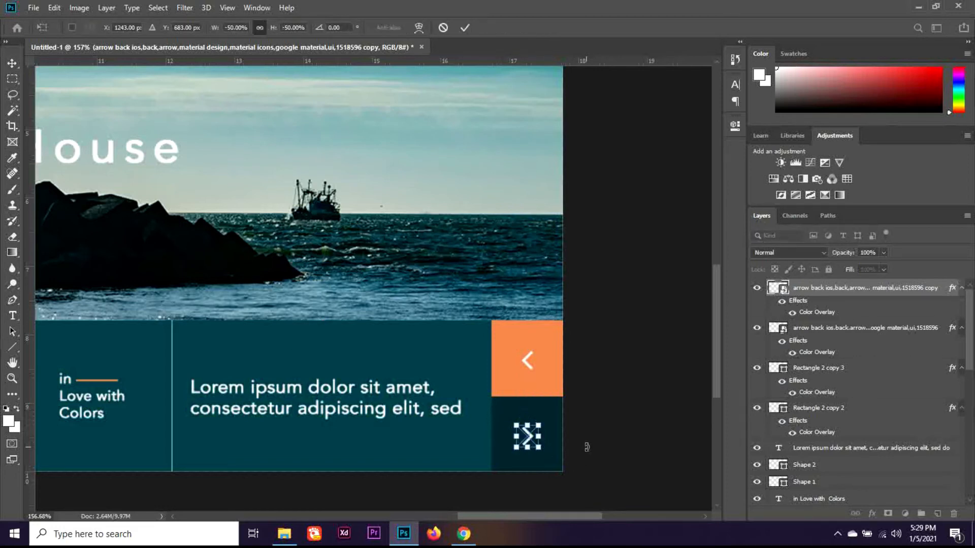
pyautogui.press('Return')
# Step: Draw a vertical rectangle about 145 px wide and 751 px high along the page's left edge, spanning its full height
pyautogui.scroll(-4, 198, 436)
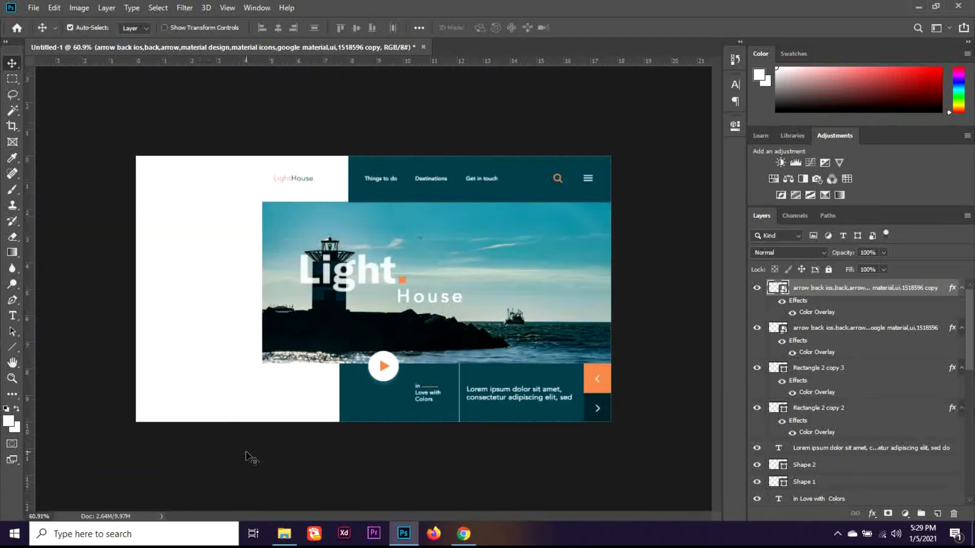
pyautogui.rightClick(15, 346)
pyautogui.click(51, 344)
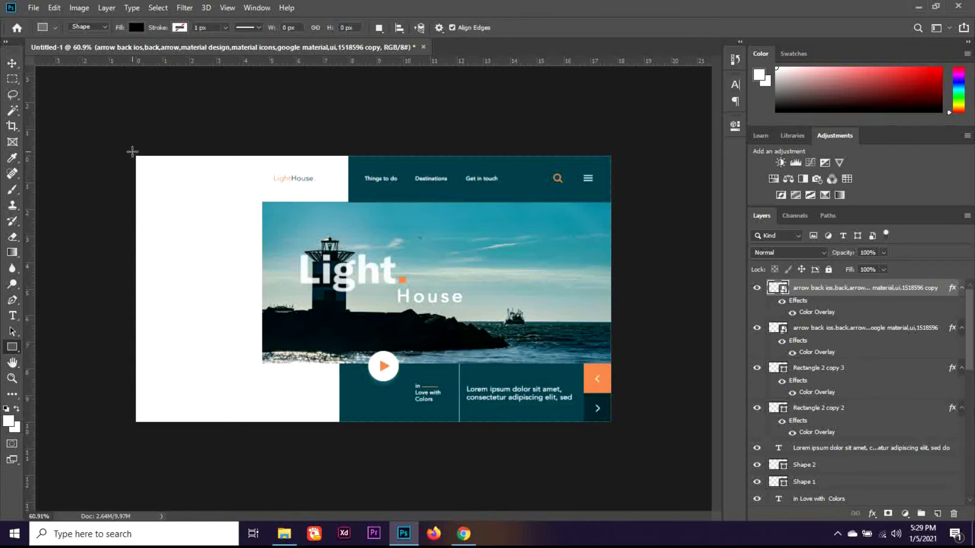
pyautogui.moveTo(132, 151); pyautogui.dragTo(185, 429)
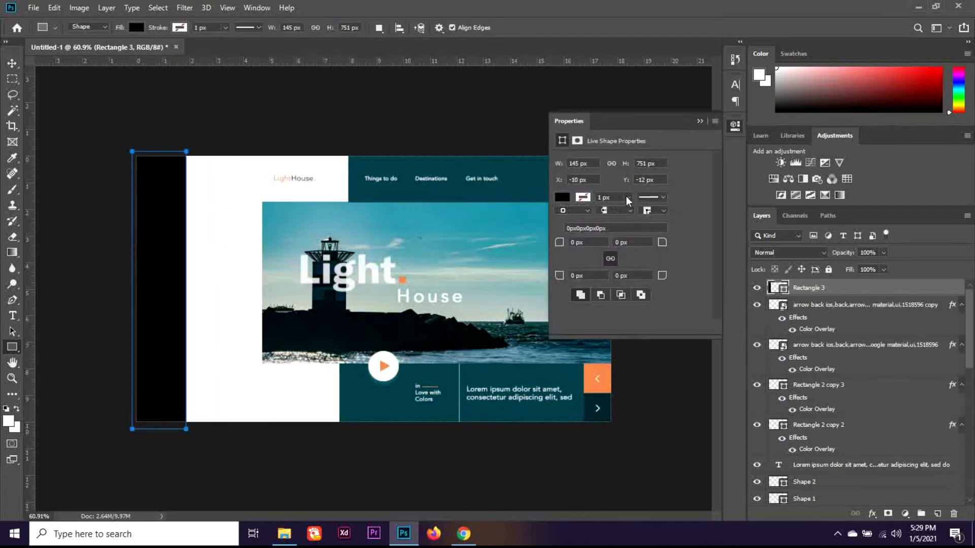
# Step: Set the sidebar rectangle's fill to the header's teal, #004551
pyautogui.click(562, 198)
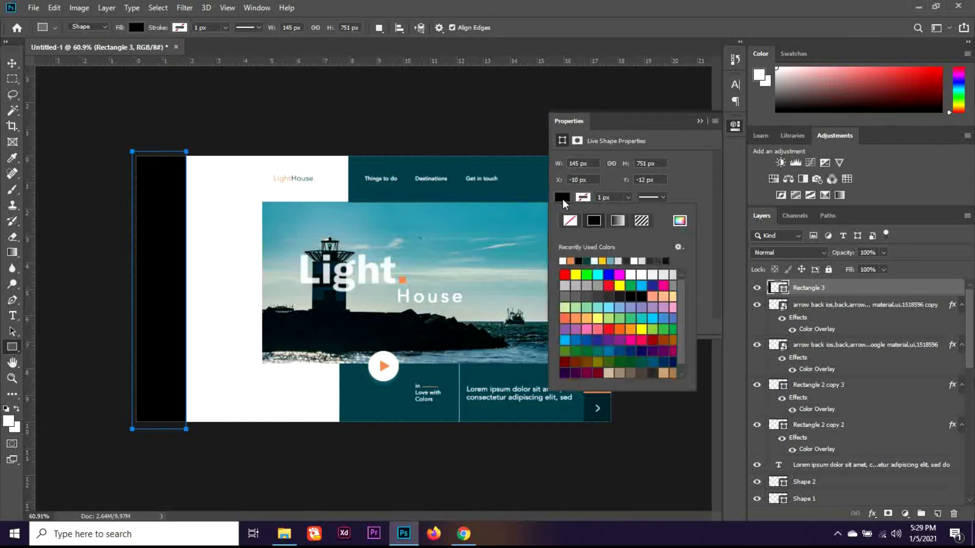
pyautogui.click(681, 222)
pyautogui.click(525, 180)
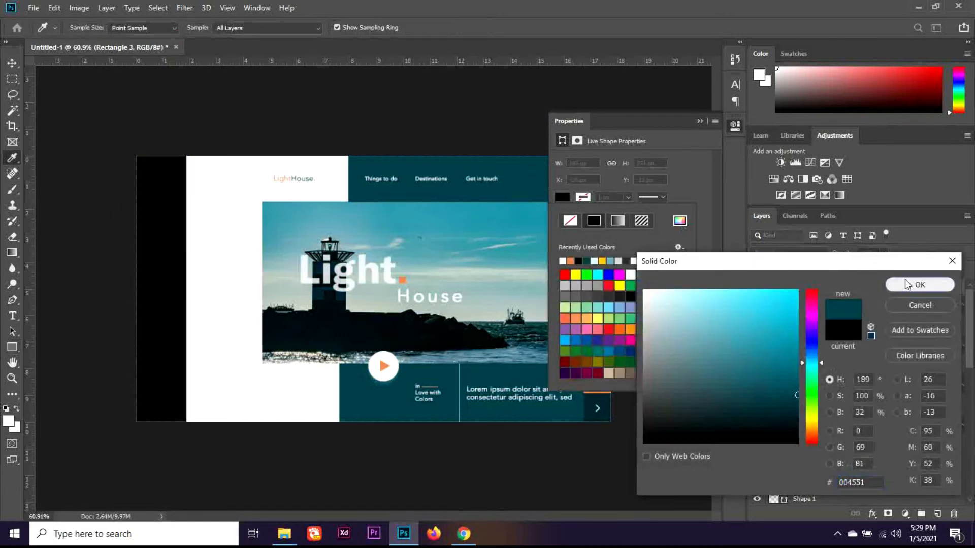
pyautogui.click(919, 285)
pyautogui.click(700, 121)
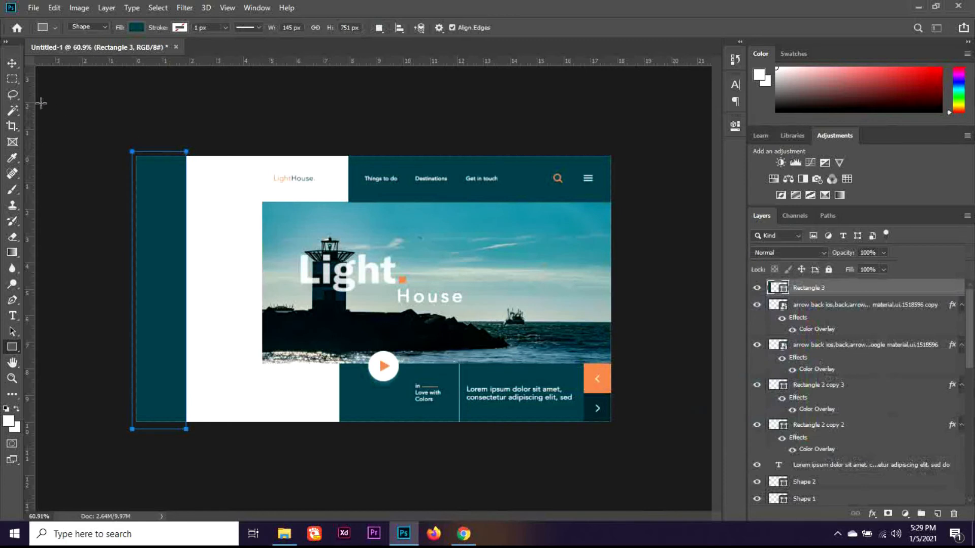
pyautogui.press('v')
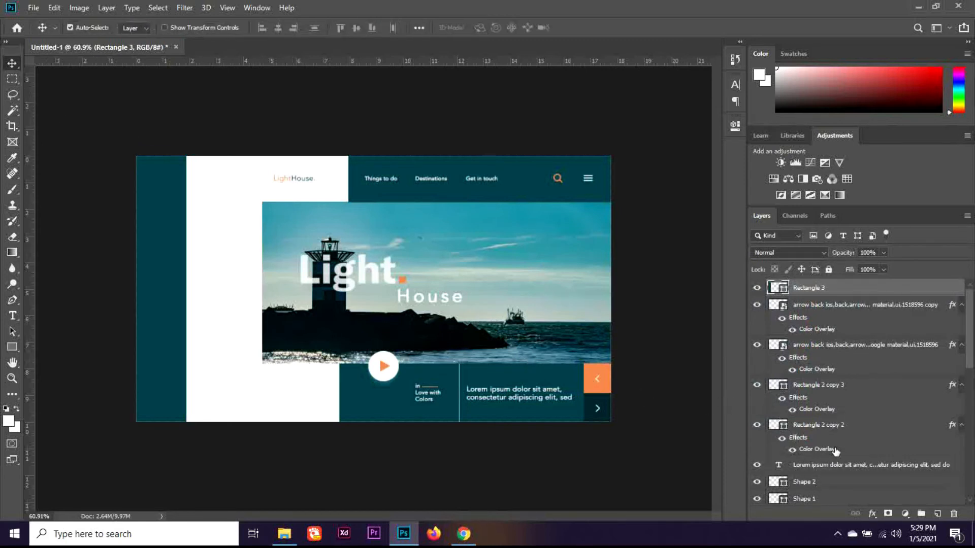
# Step: Add a white text line reading "Instagram" in Avenir LT Std 45 Book at 19 pt
pyautogui.click(12, 318)
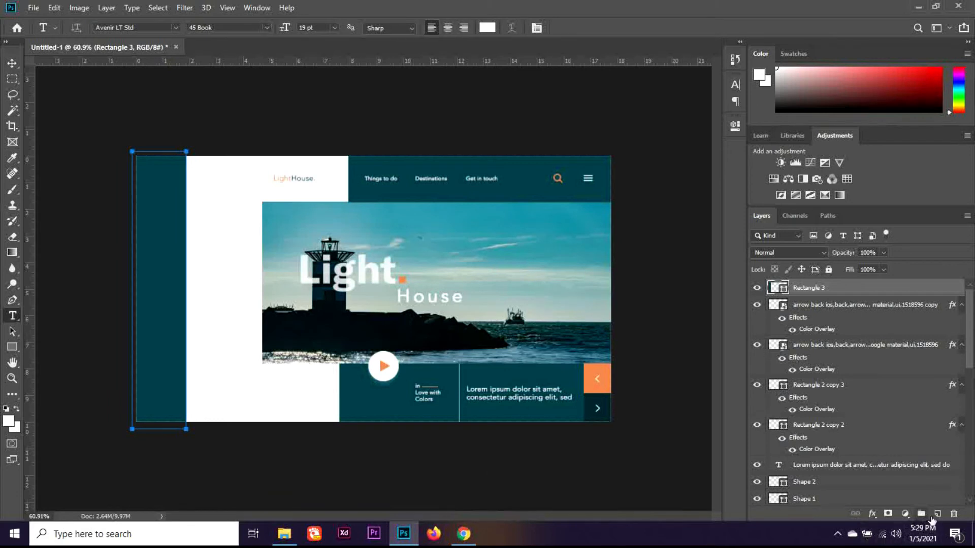
pyautogui.click(466, 273)
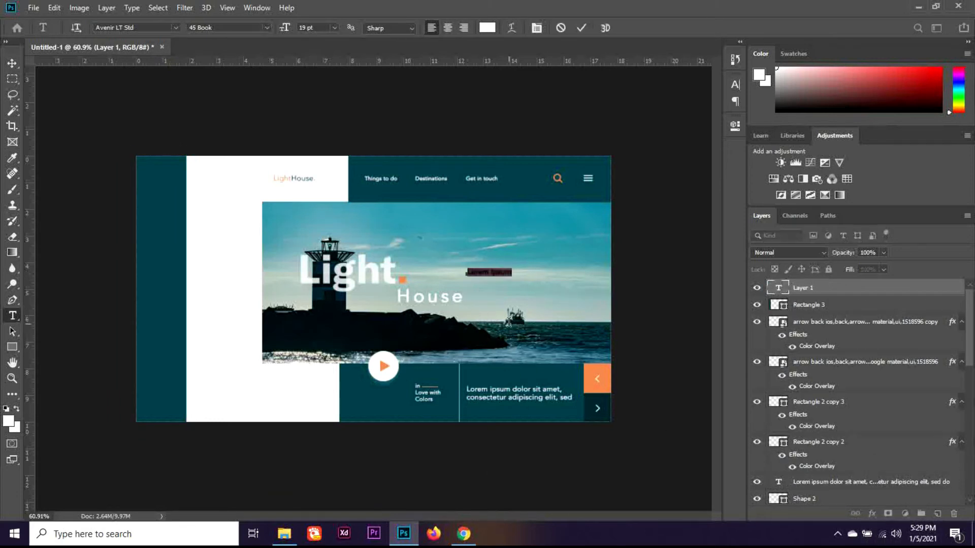
pyautogui.write('the ')
pyautogui.write('agram')
pyautogui.click(12, 63)
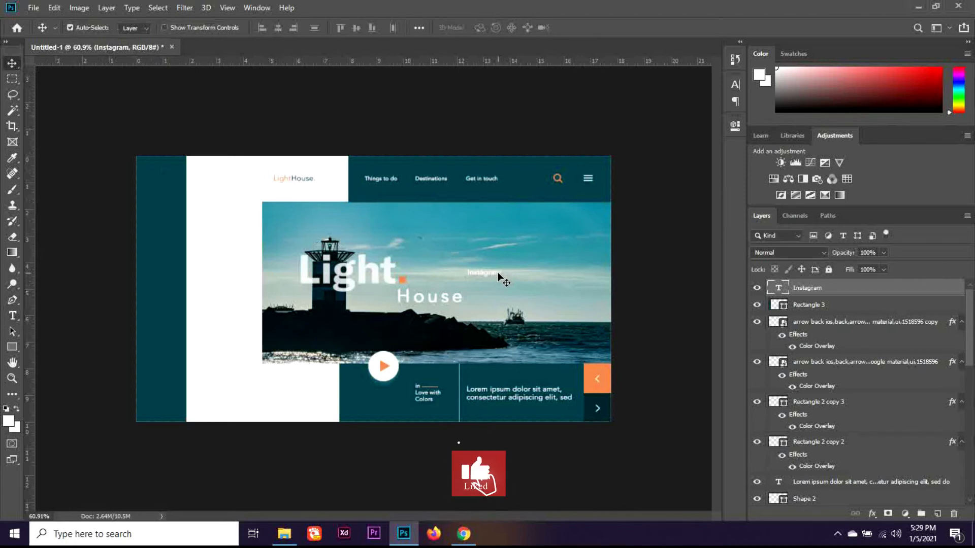
# Step: Move the Instagram text onto the teal sidebar, rotate it to read upward, and place it in the sidebar's lower part
pyautogui.moveTo(498, 272); pyautogui.dragTo(179, 294)
pyautogui.hotkey('ctrl', 't')
pyautogui.press('Return')
pyautogui.hotkey('shift', 'Down')
pyautogui.hotkey('shift', 'Down')
pyautogui.hotkey('shift', 'Down')
pyautogui.hotkey('shift', 'Down')
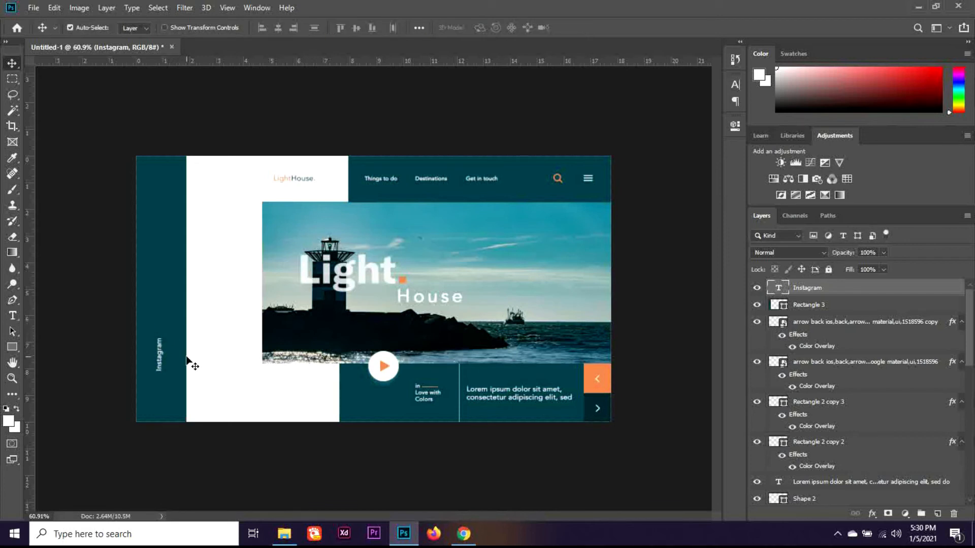
# Step: Duplicate the vertical Instagram text and move the copy straight up, leaving a gap above the original
pyautogui.scroll(3, 168, 361)
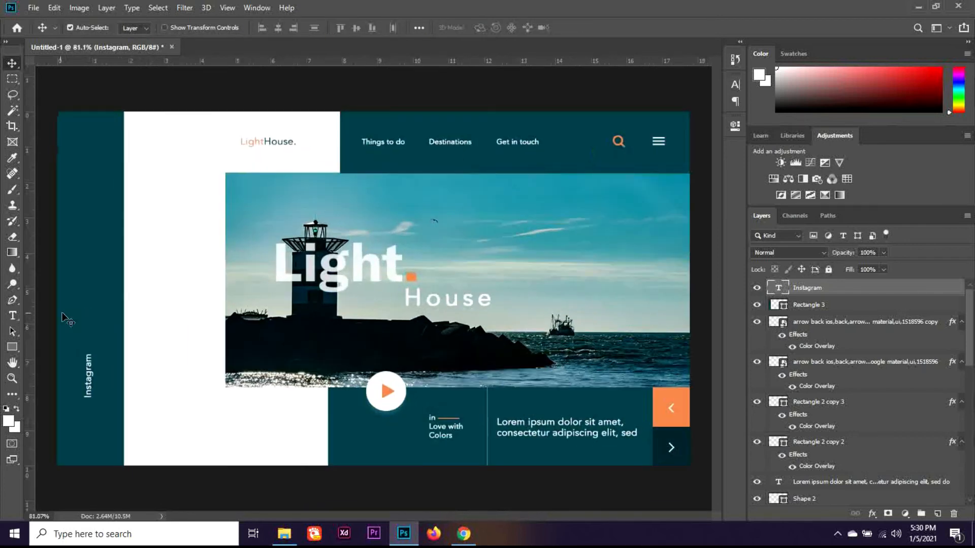
pyautogui.scroll(1, 62, 317)
pyautogui.hotkey('ctrl', 'j')
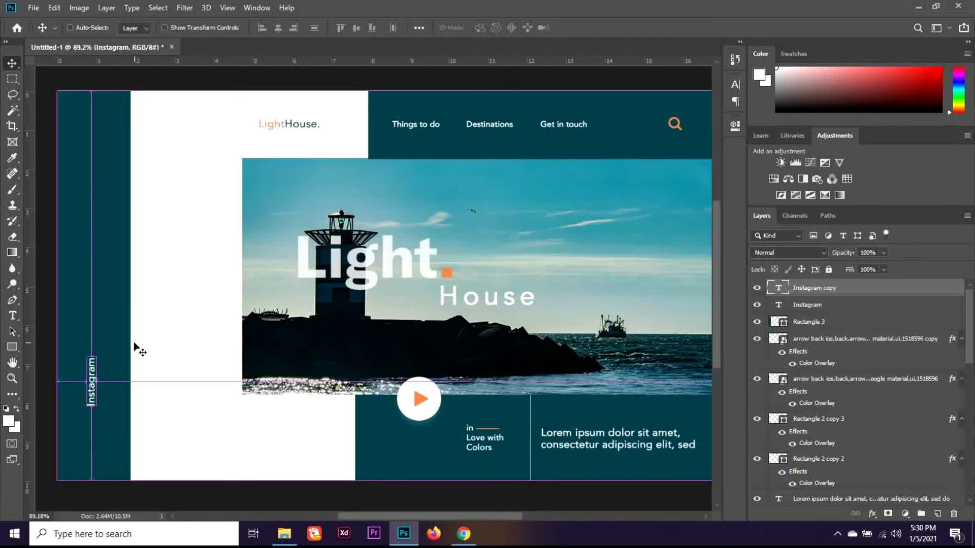
pyautogui.hotkey('shift', 'Up')
pyautogui.hotkey('shift', 'Up')
pyautogui.hotkey('shift', 'Up')
pyautogui.hotkey('shift', 'Up')
pyautogui.hotkey('shift', 'Up')
pyautogui.hotkey('shift', 'Up')
pyautogui.hotkey('shift', 'Up')
pyautogui.hotkey('shift', 'Up')
pyautogui.hotkey('shift', 'Up')
pyautogui.hotkey('shift', 'Up')
pyautogui.hotkey('shift', 'Up')
pyautogui.hotkey('shift', 'Up')
pyautogui.hotkey('shift', 'Up')
pyautogui.hotkey('shift', 'Up')
pyautogui.hotkey('shift', 'Up')
pyautogui.hotkey('shift', 'Up')
pyautogui.hotkey('shift', 'Up')
pyautogui.hotkey('shift', 'Up')
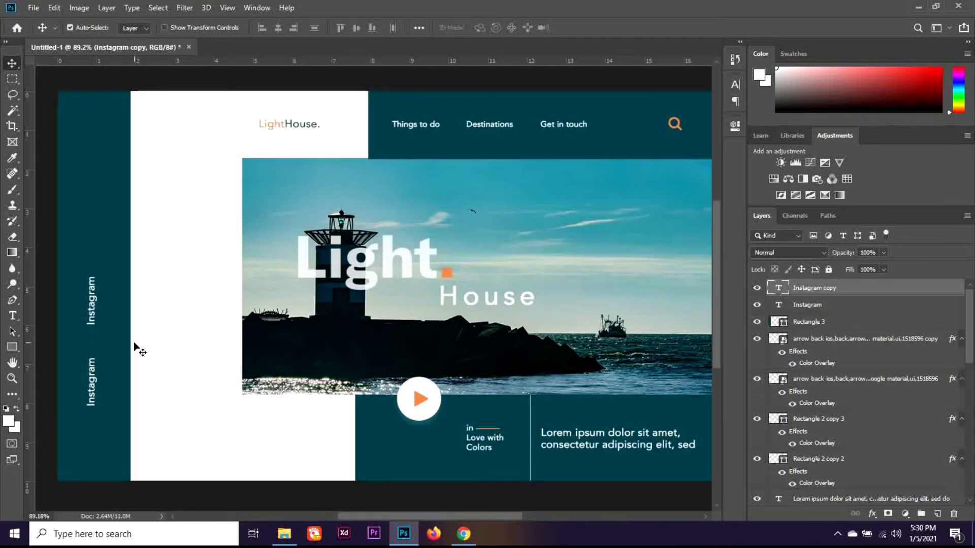
# Step: Change the upper Instagram label's text to "Facebook"
pyautogui.press('t')
pyautogui.press('Return')
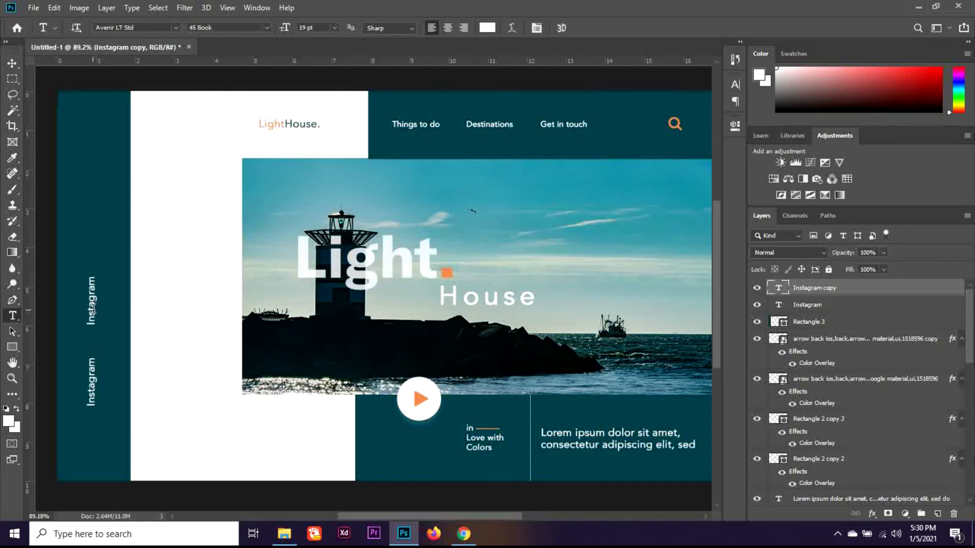
pyautogui.write('Facebook')
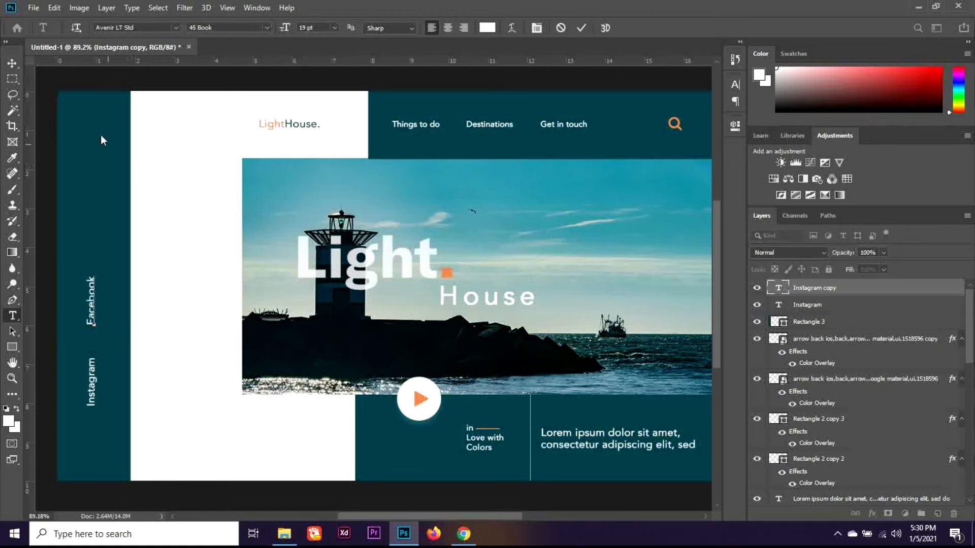
pyautogui.click(12, 66)
# Step: Duplicate the Facebook label and move the copy straight up with the same spacing as between the two labels below
pyautogui.hotkey('ctrl', 'j')
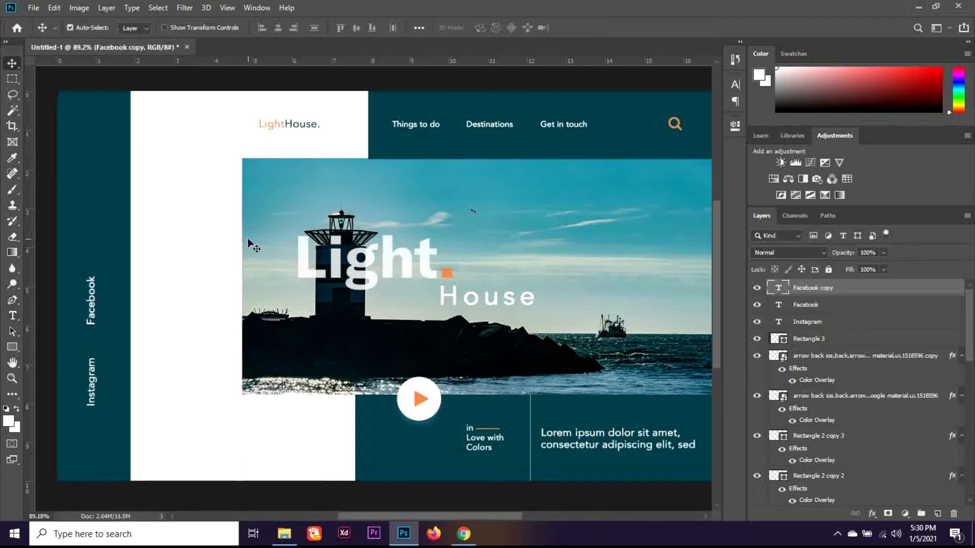
pyautogui.hotkey('shift', 'Up')
pyautogui.hotkey('shift', 'Up')
pyautogui.hotkey('shift', 'Up')
pyautogui.hotkey('shift', 'Up')
pyautogui.hotkey('shift', 'Up')
pyautogui.hotkey('shift', 'Up')
pyautogui.hotkey('shift', 'Up')
pyautogui.hotkey('shift', 'Up')
pyautogui.hotkey('shift', 'Up')
pyautogui.hotkey('shift', 'Up')
pyautogui.hotkey('shift', 'Up')
pyautogui.hotkey('shift', 'Up')
pyautogui.hotkey('shift', 'Up')
pyautogui.hotkey('shift', 'Up')
# Step: Change the topmost Facebook label's text in the sidebar to "Youtube"
pyautogui.press('t')
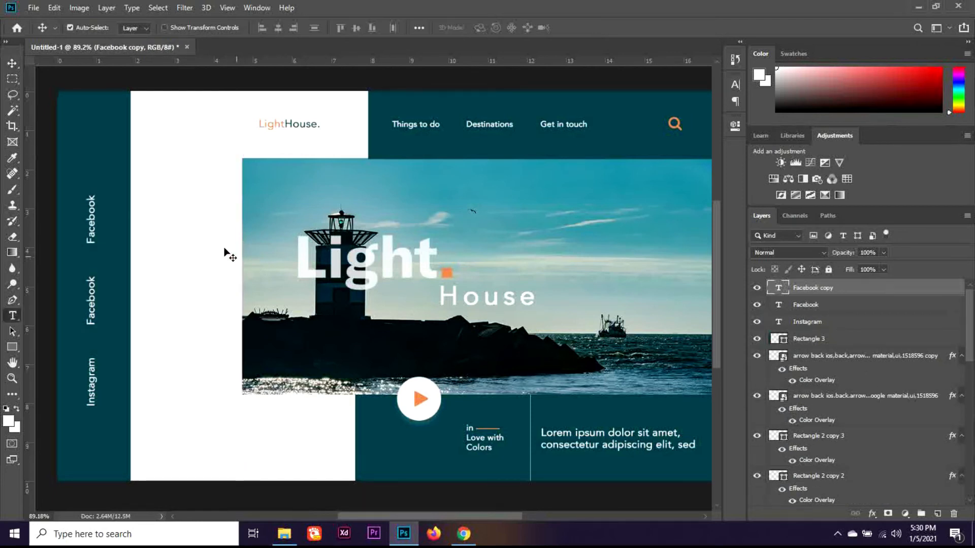
pyautogui.click(104, 240)
pyautogui.hotkey('ctrl', 'a')
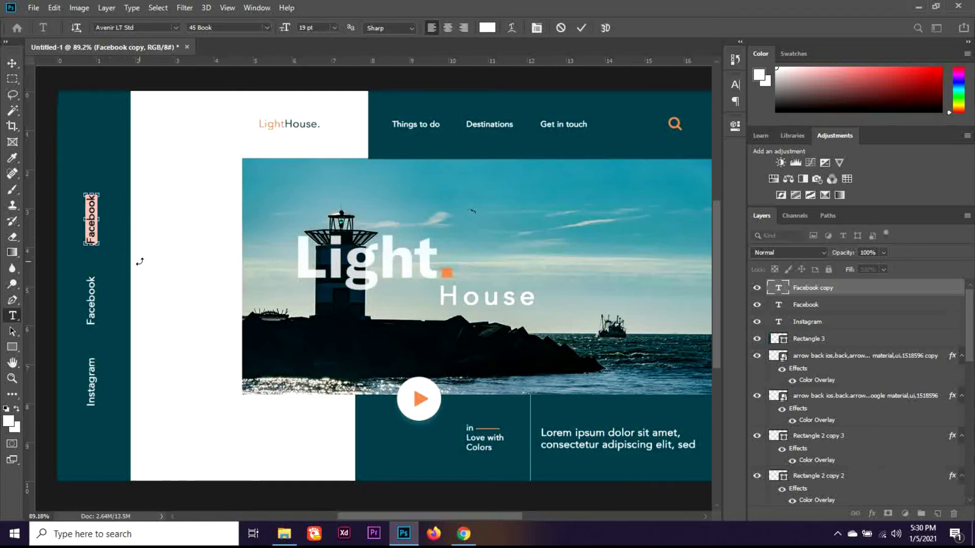
pyautogui.write('Youtube')
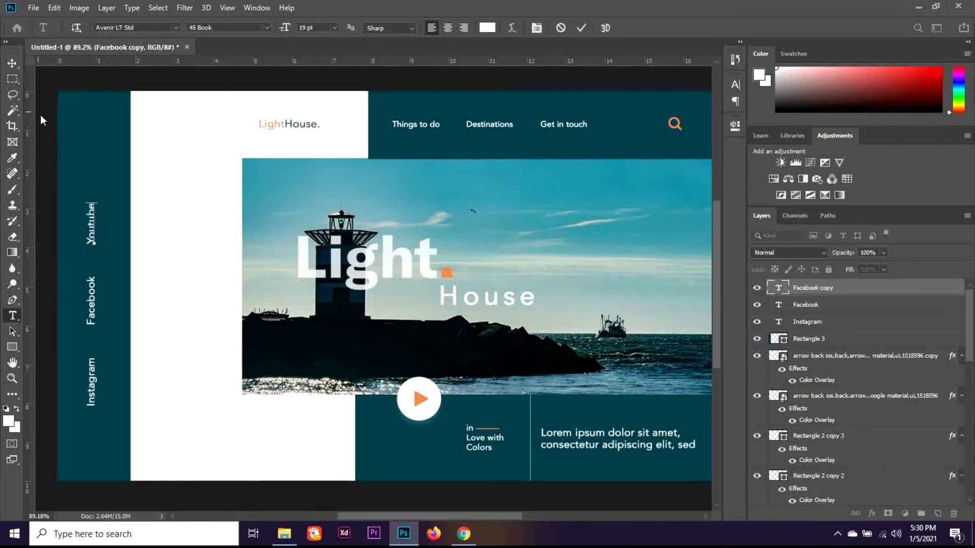
pyautogui.click(12, 63)
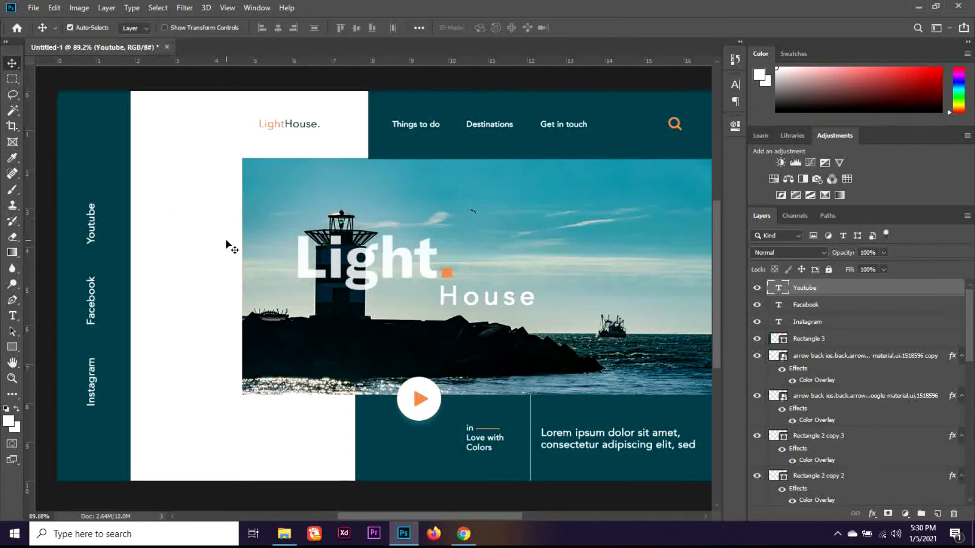
# Step: Duplicate the Youtube label and move the copy straight up, leaving a gap like those between the labels below
pyautogui.hotkey('ctrl', 'j')
pyautogui.hotkey('shift', 'Up')
pyautogui.hotkey('shift', 'Up')
pyautogui.hotkey('shift', 'Up')
pyautogui.hotkey('shift', 'Up')
pyautogui.hotkey('shift', 'Up')
pyautogui.hotkey('shift', 'Up')
pyautogui.hotkey('shift', 'Up')
pyautogui.hotkey('shift', 'Up')
pyautogui.hotkey('shift', 'Up')
pyautogui.hotkey('shift', 'Up')
pyautogui.hotkey('shift', 'Up')
pyautogui.hotkey('shift', 'Up')
pyautogui.hotkey('shift', 'Up')
pyautogui.hotkey('shift', 'Up')
pyautogui.hotkey('shift', 'Up')
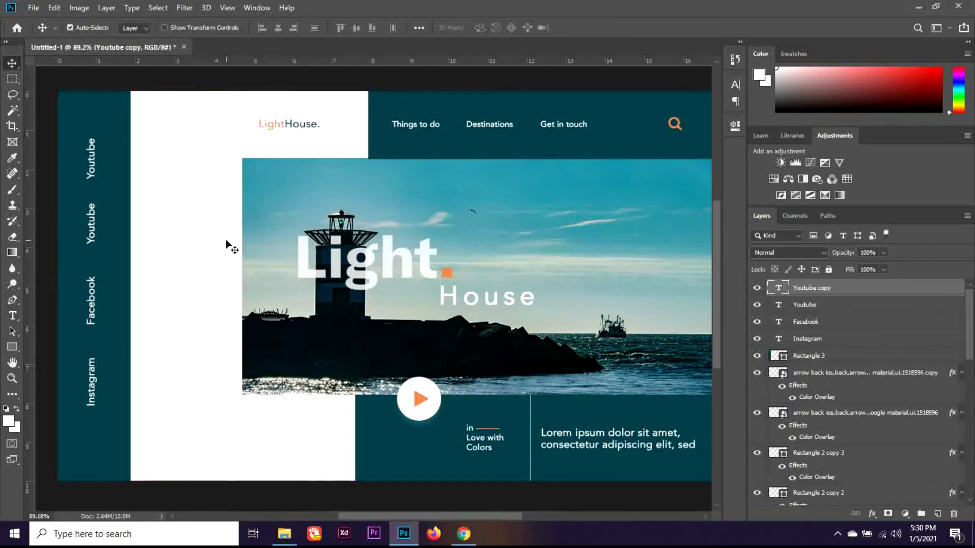
# Step: Change the topmost Youtube label's text to "Dribbble"
pyautogui.press('t')
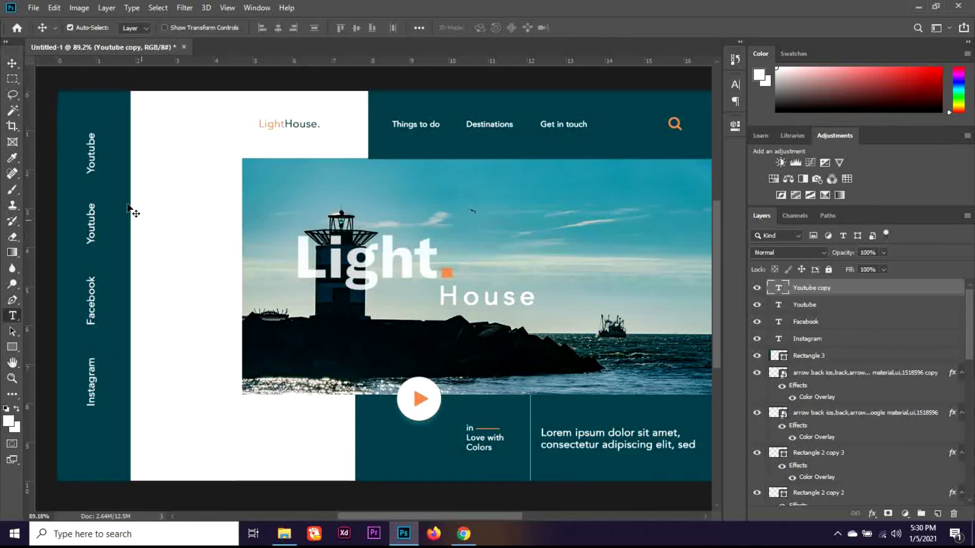
pyautogui.doubleClick(91, 155)
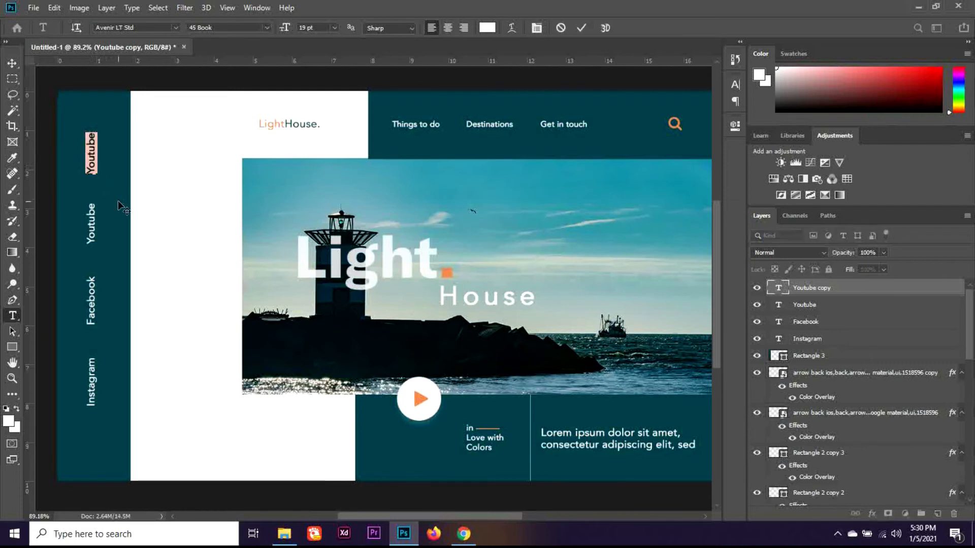
pyautogui.write('Dribbble')
pyautogui.click(12, 63)
# Step: Select the Dribbble, Youtube, Facebook and Instagram labels together and nudge them slightly down the sidebar
pyautogui.scroll(-3, 356, 339)
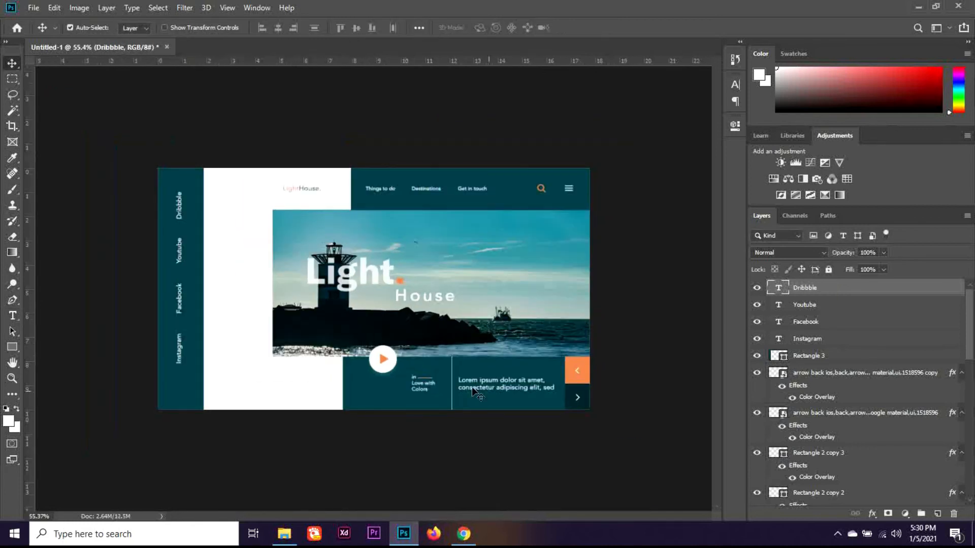
pyautogui.keyDown('shift'); pyautogui.click(831, 341); pyautogui.keyUp('shift')
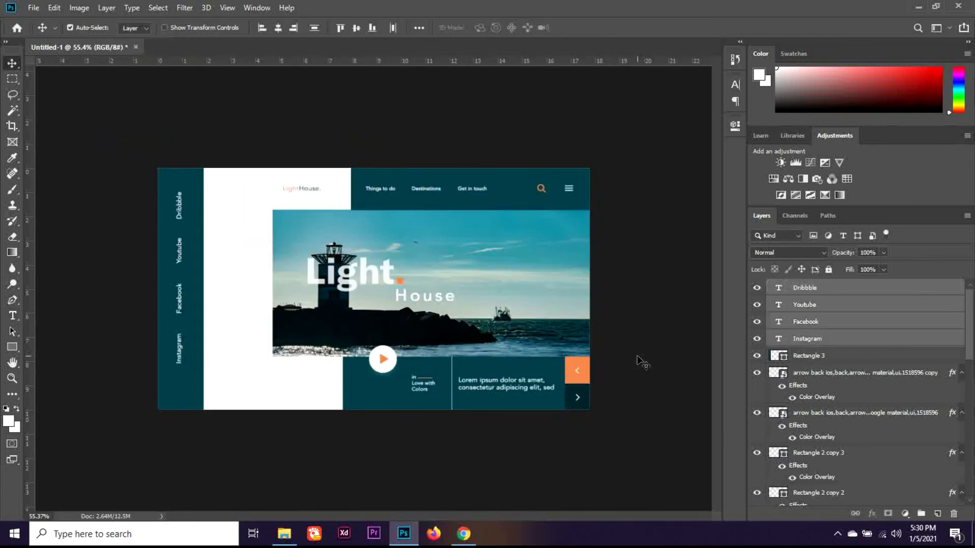
pyautogui.hotkey('shift', 'Down')
pyautogui.hotkey('ctrl', 't')
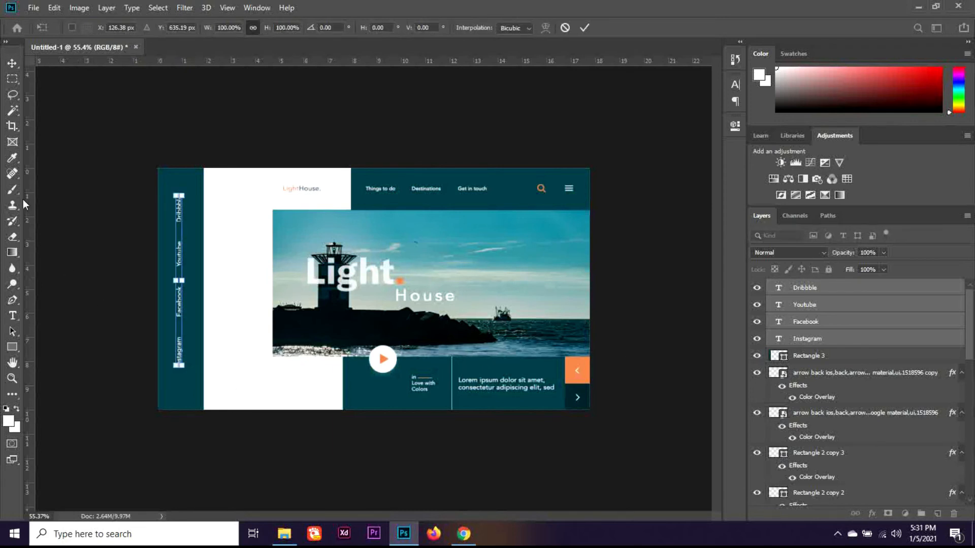
pyautogui.click(13, 64)
pyautogui.hotkey('ctrl', 't')
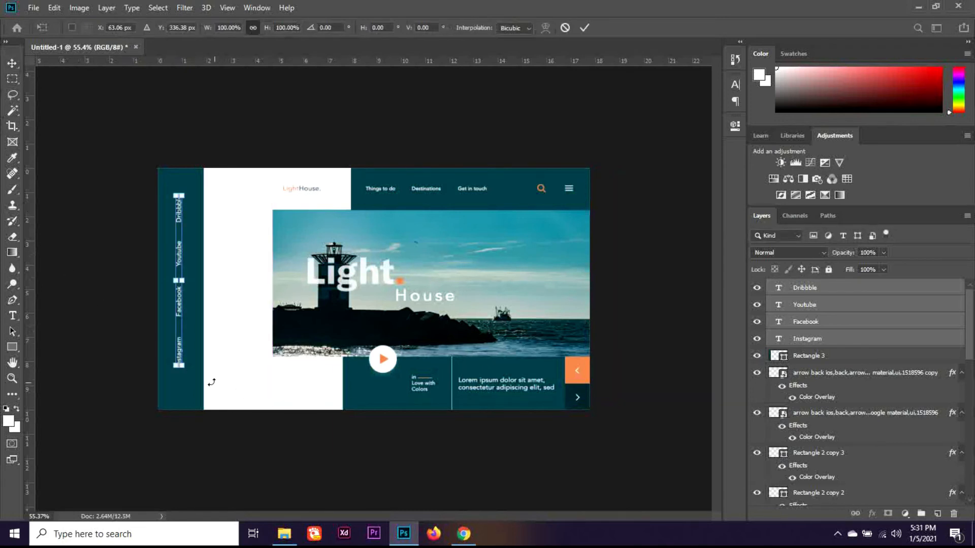
pyautogui.keyDown('alt'); pyautogui.click(201, 375); pyautogui.keyUp('alt')
pyautogui.moveTo(201, 378); pyautogui.dragTo(182, 366)
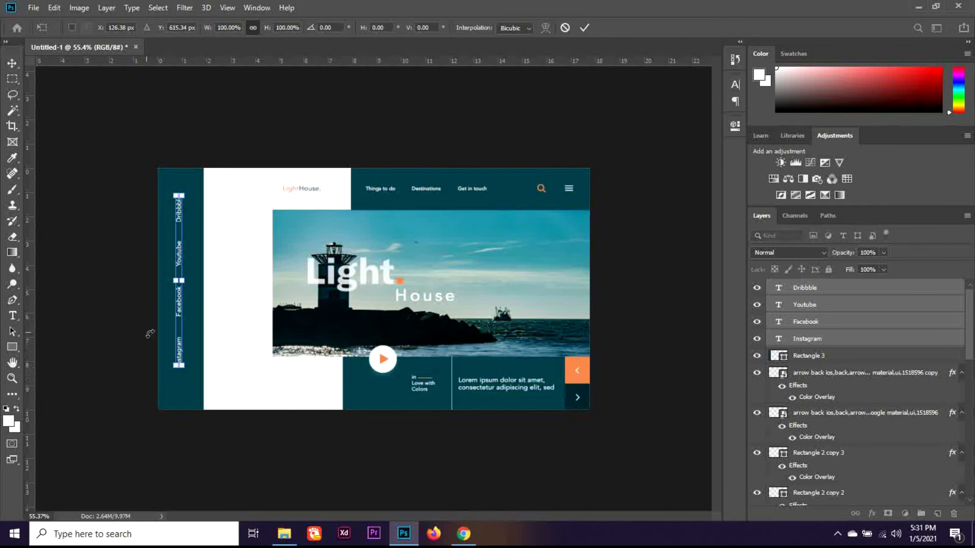
pyautogui.press('Return')
# Step: Scale the four social labels to about 83% and centre the group vertically on the teal sidebar
pyautogui.hotkey('ctrl', 't')
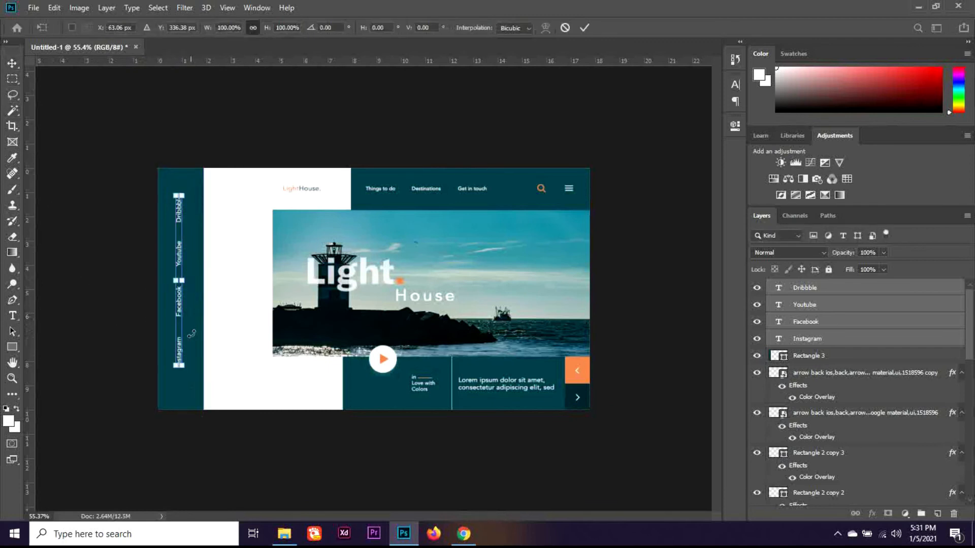
pyautogui.moveTo(181, 366); pyautogui.dragTo(179, 352)
pyautogui.press('Return')
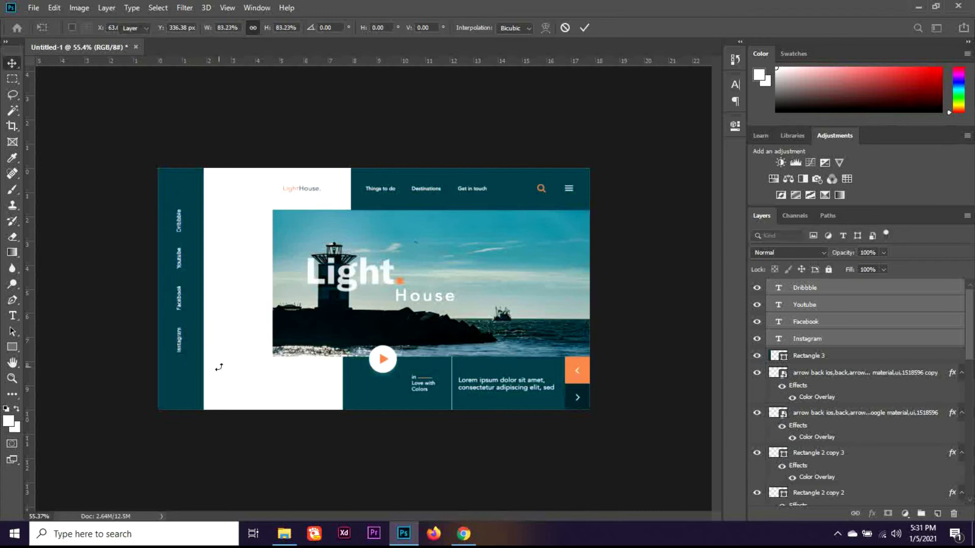
pyautogui.moveTo(178, 311); pyautogui.dragTo(180, 314)
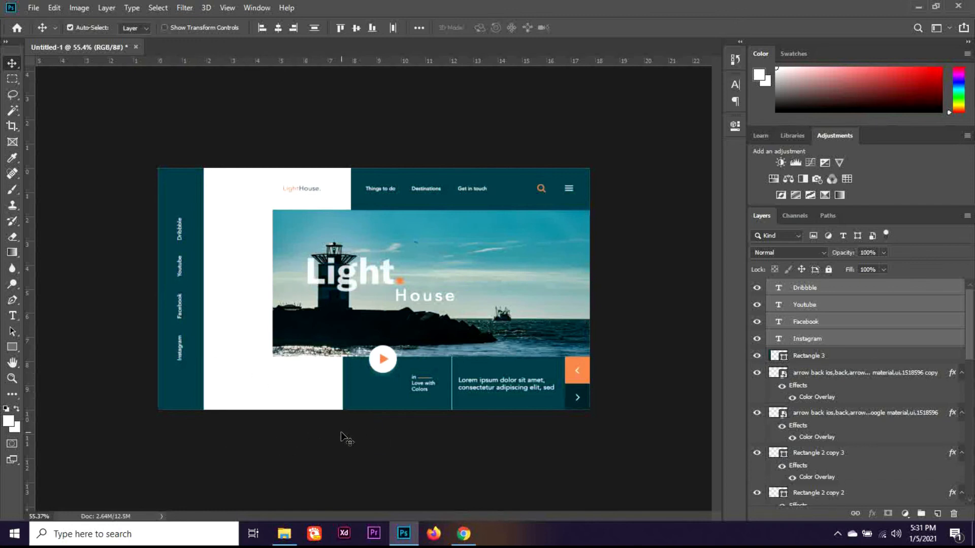
# Step: Add a new text layer reading "LIGHT HOUSE" on the sky of the hero photo, above the title
pyautogui.press('t')
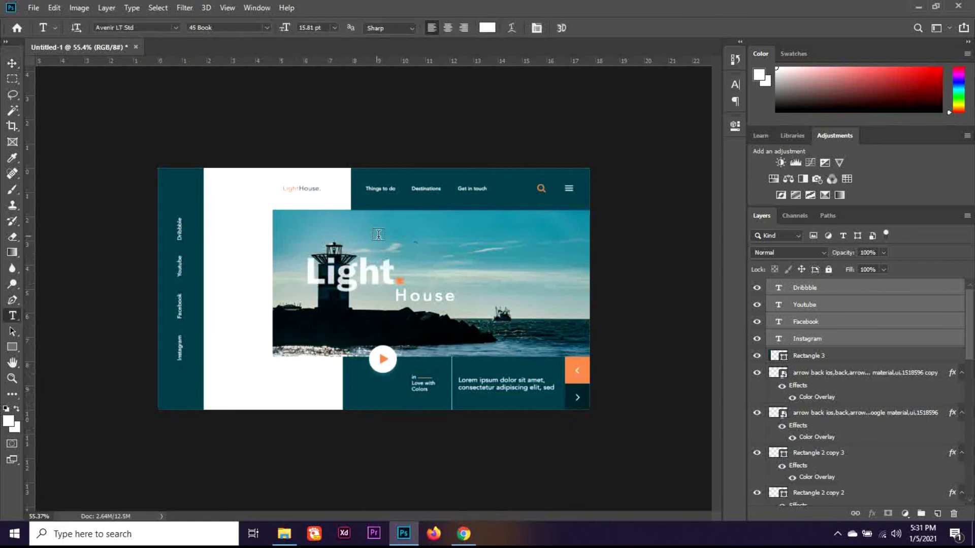
pyautogui.click(379, 235)
pyautogui.press('BackSpace')
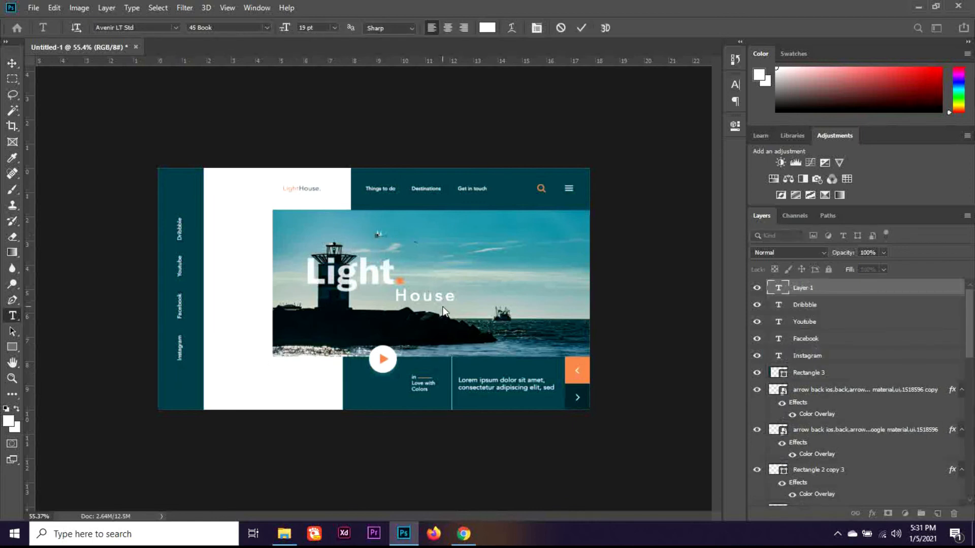
pyautogui.press('BackSpace')
pyautogui.press('BackSpace')
pyautogui.press('BackSpace')
pyautogui.press('BackSpace')
pyautogui.press('BackSpace')
pyautogui.write('LIGHT HOUSE')
pyautogui.hotkey('ctrl', 'Return')
# Step: Set the LIGHT HOUSE text in GT America Bold and enlarge it to 68 pt
pyautogui.click(151, 28)
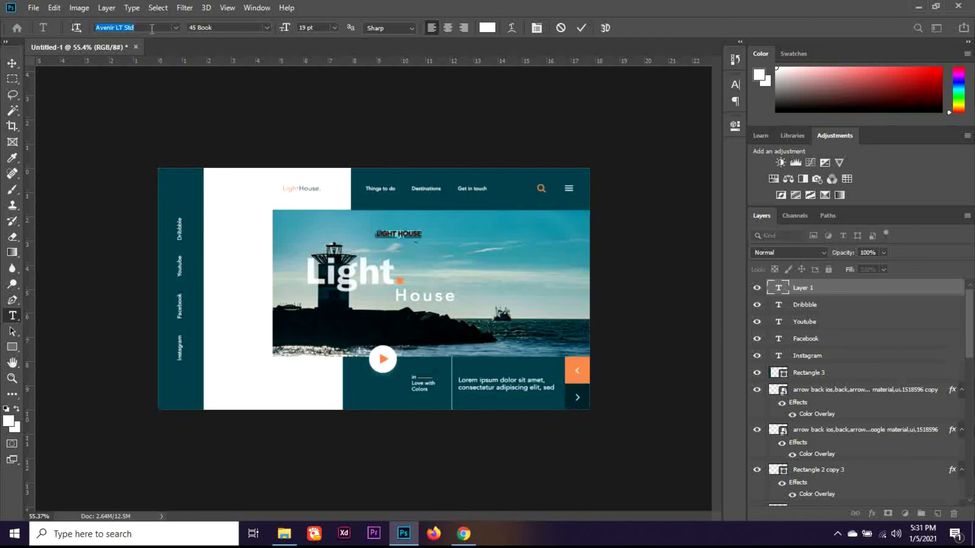
pyautogui.write('GT')
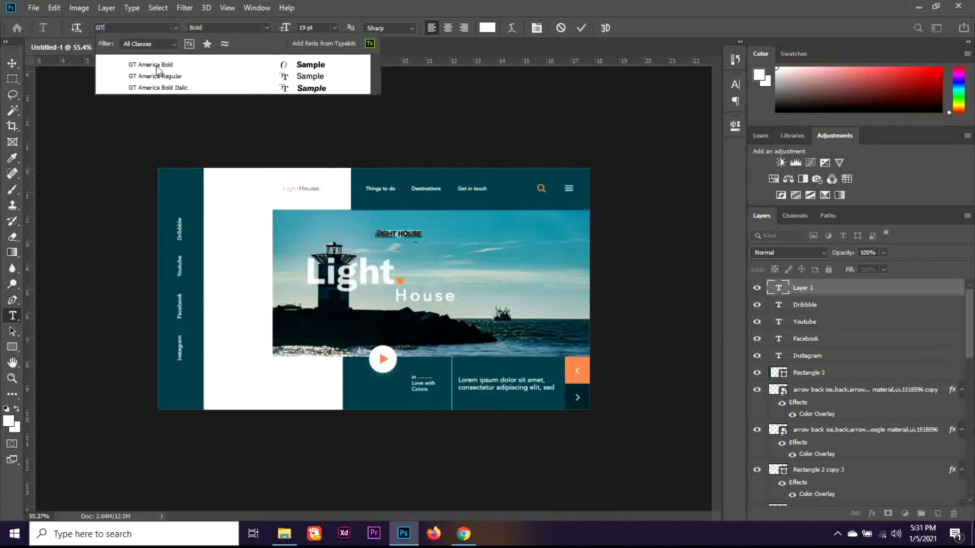
pyautogui.click(156, 66)
pyautogui.click(304, 28)
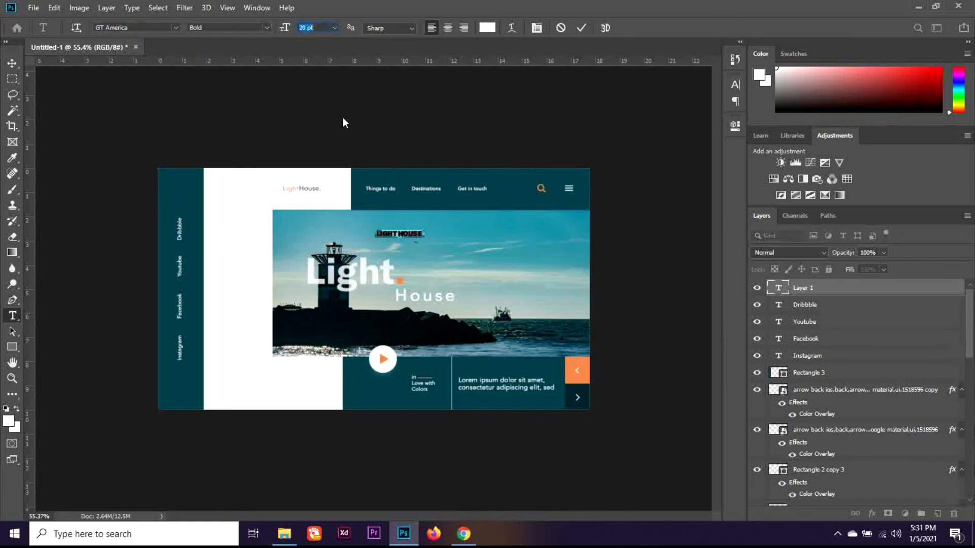
pyautogui.press('Up')
pyautogui.press('Up')
pyautogui.press('Up')
pyautogui.press('Up')
pyautogui.press('Up')
pyautogui.press('Up')
pyautogui.press('Up')
pyautogui.press('Up')
pyautogui.press('Up')
pyautogui.press('Up')
pyautogui.press('Up')
pyautogui.press('Up')
pyautogui.press('Up')
pyautogui.press('Up')
pyautogui.press('Up')
pyautogui.press('Up')
pyautogui.press('Up')
pyautogui.press('Up')
pyautogui.press('Up')
pyautogui.press('Up')
pyautogui.press('Up')
pyautogui.press('Up')
pyautogui.press('Up')
pyautogui.press('Up')
pyautogui.press('Up')
pyautogui.press('Up')
pyautogui.press('Up')
pyautogui.press('Up')
pyautogui.press('Up')
pyautogui.press('Up')
pyautogui.press('Up')
pyautogui.press('Up')
pyautogui.press('Up')
pyautogui.press('Up')
pyautogui.press('Up')
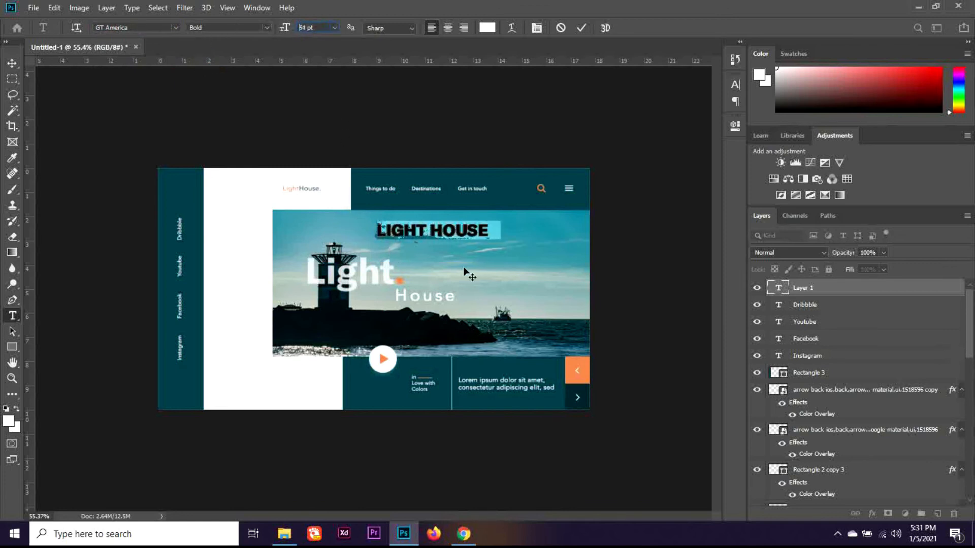
# Step: Widen the letter tracking of the LIGHT HOUSE text to a little over 160
pyautogui.click(736, 84)
pyautogui.click(696, 128)
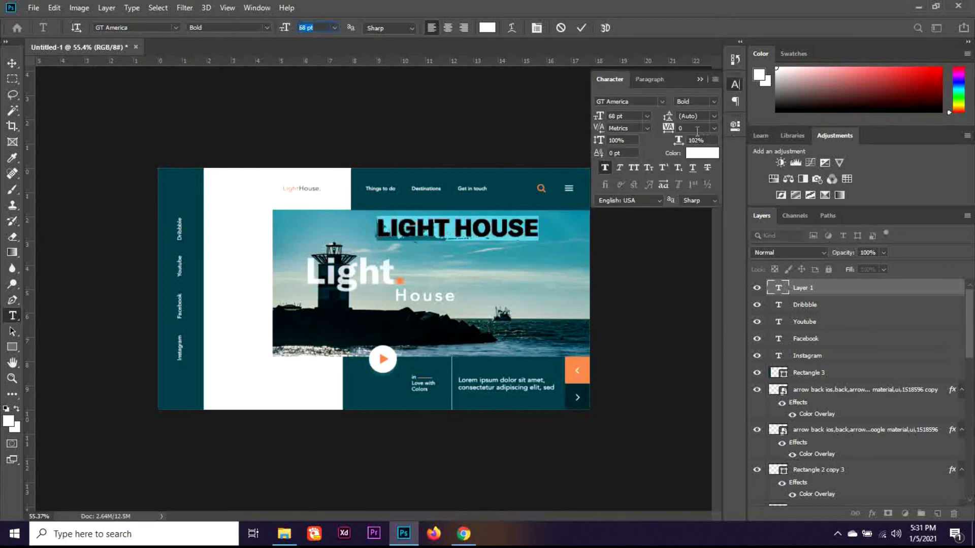
pyautogui.press('Up')
pyautogui.press('Up')
pyautogui.press('Up')
pyautogui.press('Up')
pyautogui.press('Up')
pyautogui.press('Up')
pyautogui.press('Up')
pyautogui.press('Up')
pyautogui.press('Up')
pyautogui.press('Up')
pyautogui.press('Up')
pyautogui.press('Up')
pyautogui.press('Up')
pyautogui.press('Up')
pyautogui.press('Up')
pyautogui.press('Up')
pyautogui.press('Up')
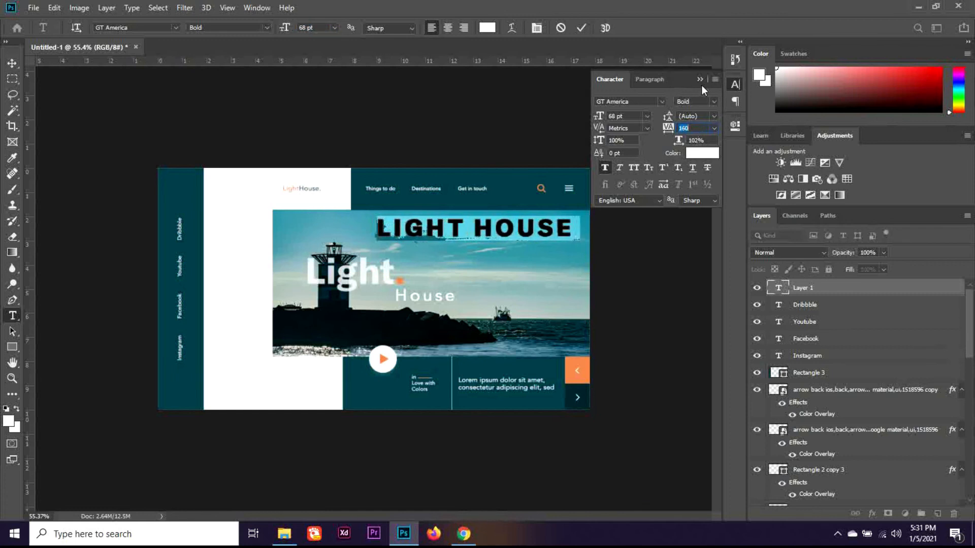
pyautogui.click(700, 80)
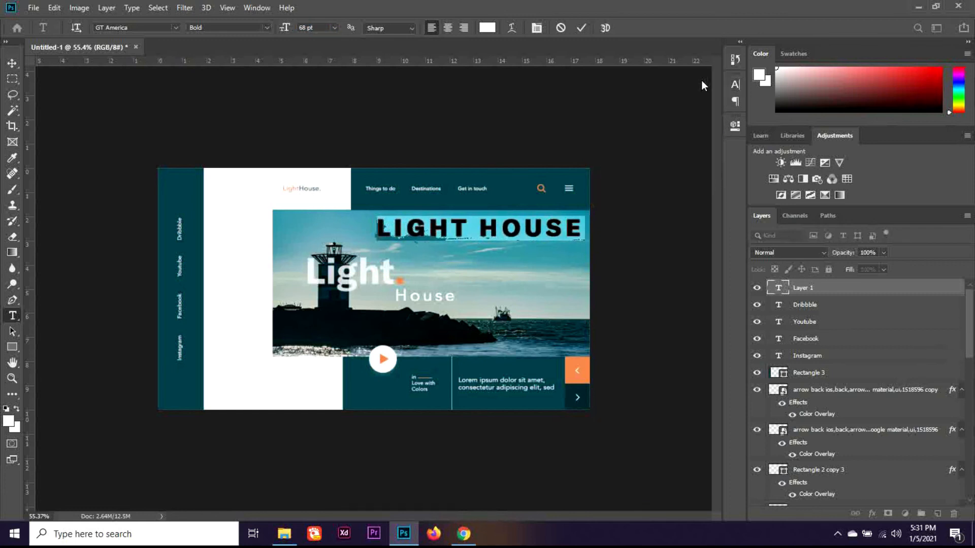
# Step: Colour the LIGHT HOUSE text with the header's dark teal, #004551, sampled from the layout
pyautogui.click(487, 29)
pyautogui.click(505, 182)
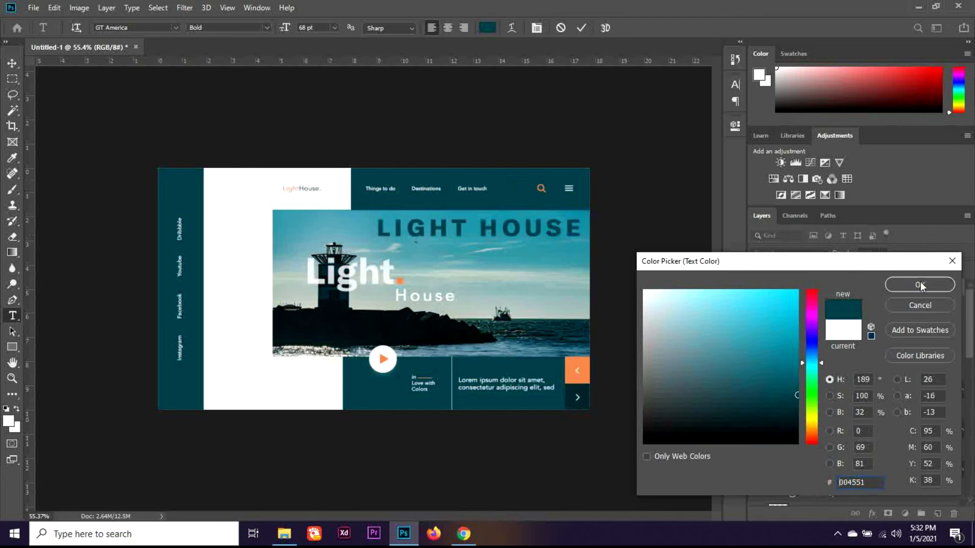
pyautogui.click(920, 285)
pyautogui.click(12, 63)
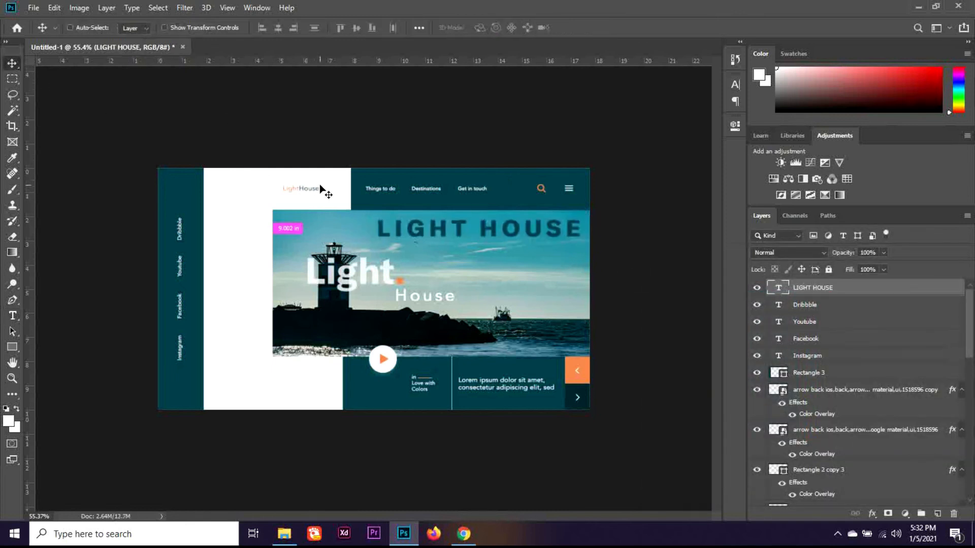
# Step: Rotate the LIGHT HOUSE text to read upward and centre it in the white column between the sidebar and the hero photo
pyautogui.hotkey('ctrl', 't')
pyautogui.moveTo(552, 231); pyautogui.dragTo(377, 259)
pyautogui.moveTo(439, 266); pyautogui.dragTo(237, 246)
pyautogui.press('Return')
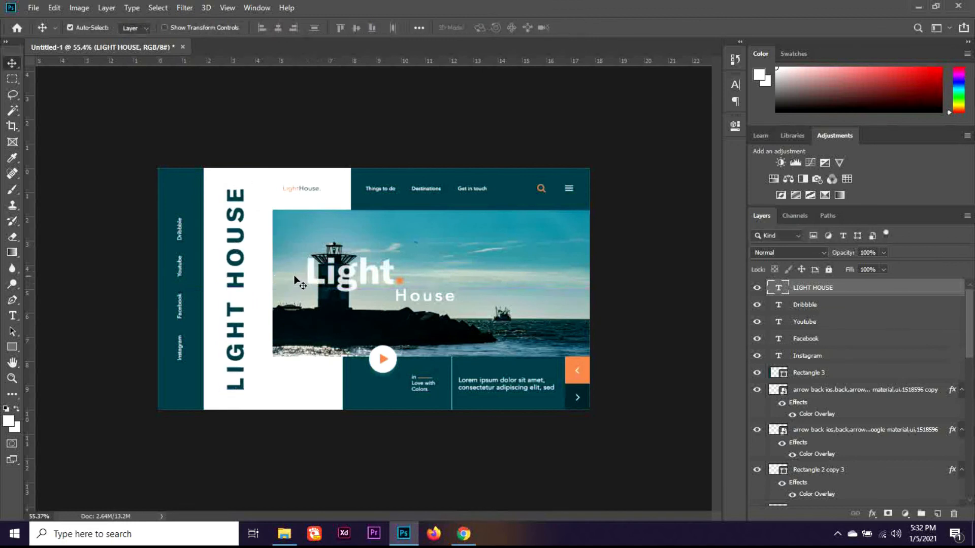
pyautogui.hotkey('shift', 'Right')
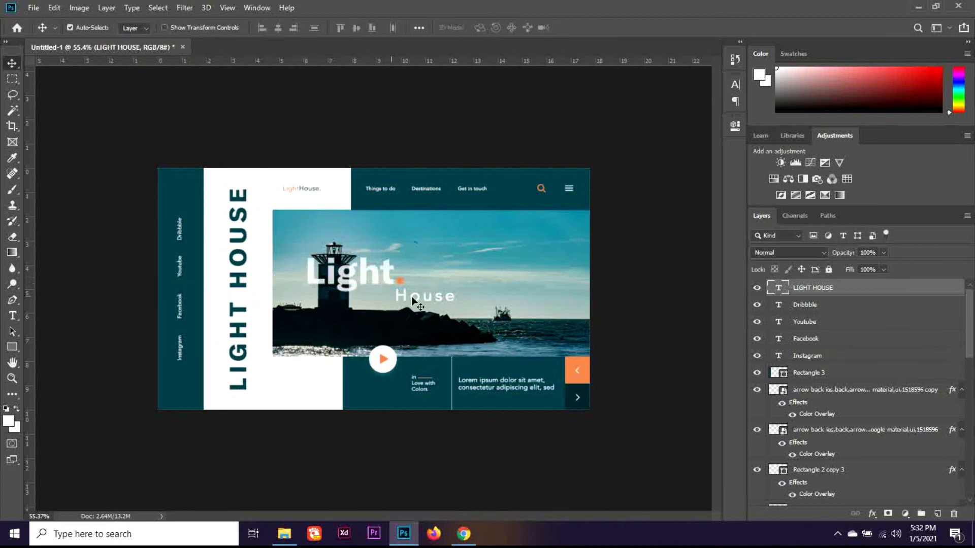
# Step: Add a thin inside stroke in the header's dark teal, #004551, to the LIGHT HOUSE text
pyautogui.doubleClick(856, 290)
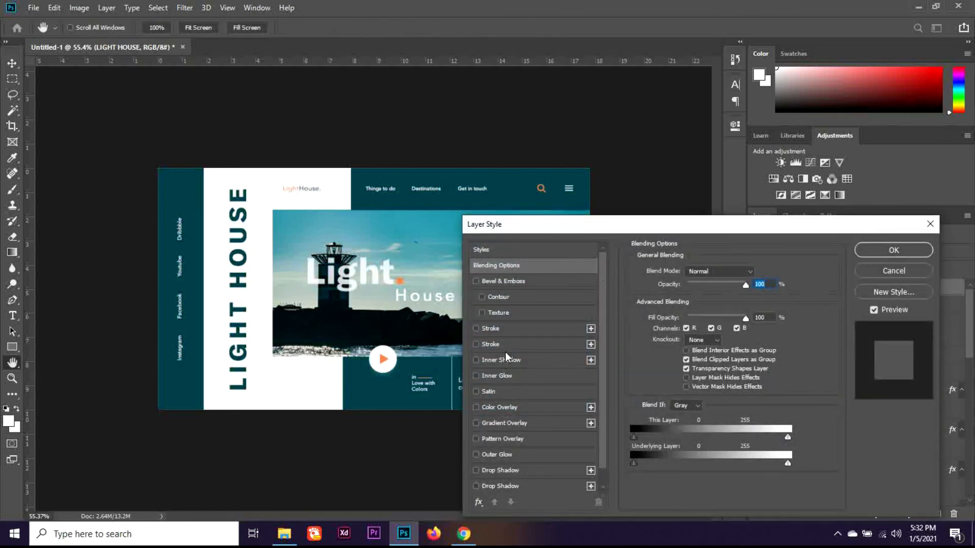
pyautogui.click(489, 328)
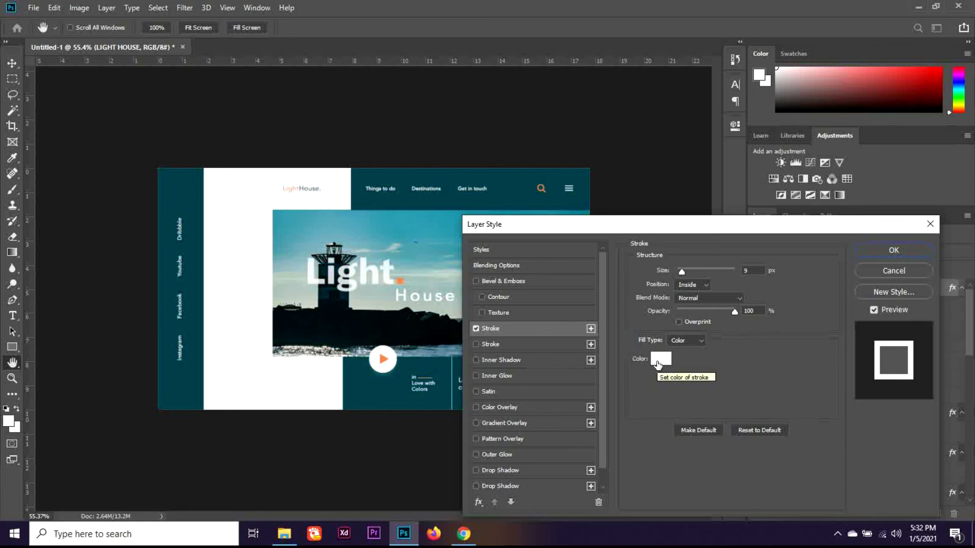
pyautogui.click(660, 362)
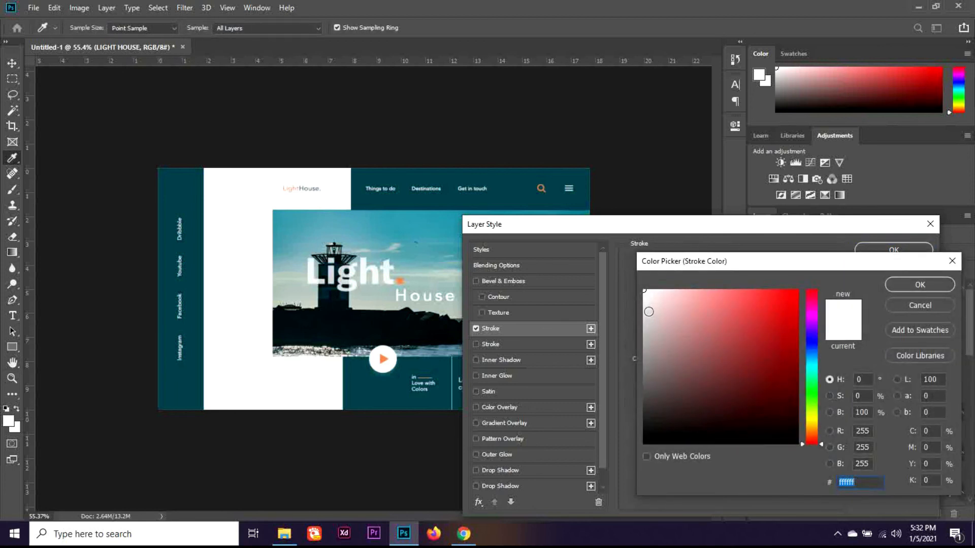
pyautogui.click(511, 189)
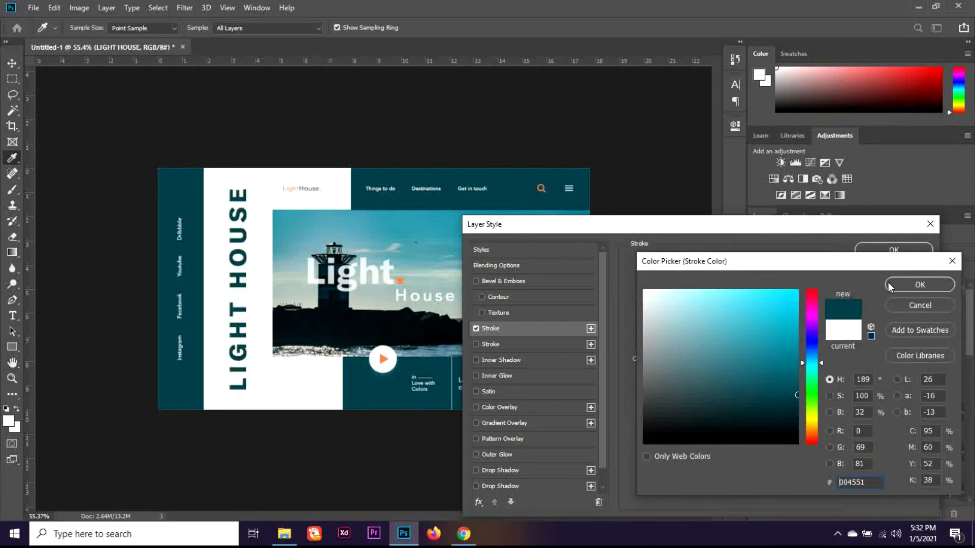
pyautogui.click(904, 282)
pyautogui.click(747, 271)
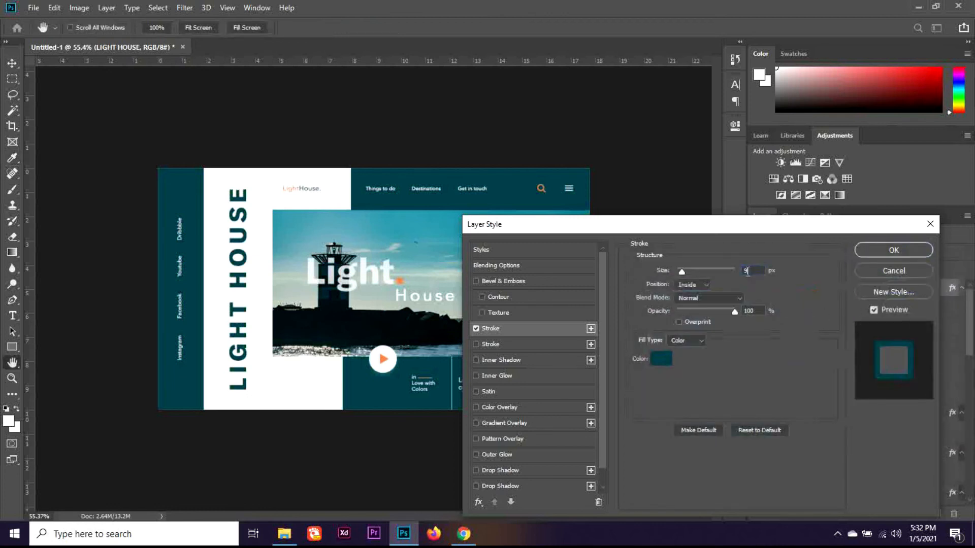
pyautogui.press('Return')
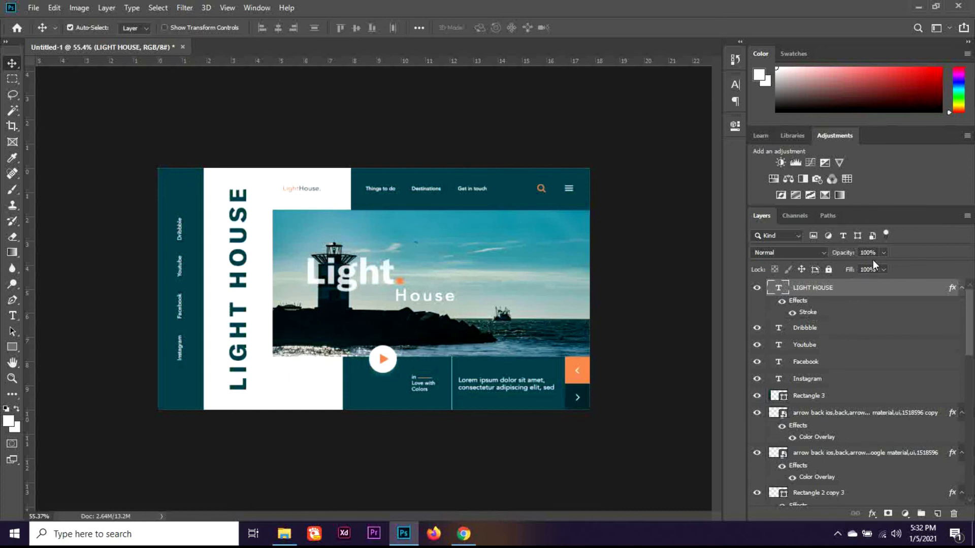
# Step: Lower the LIGHT HOUSE layer's fill to 0% so only the letter outlines remain
pyautogui.click(883, 270)
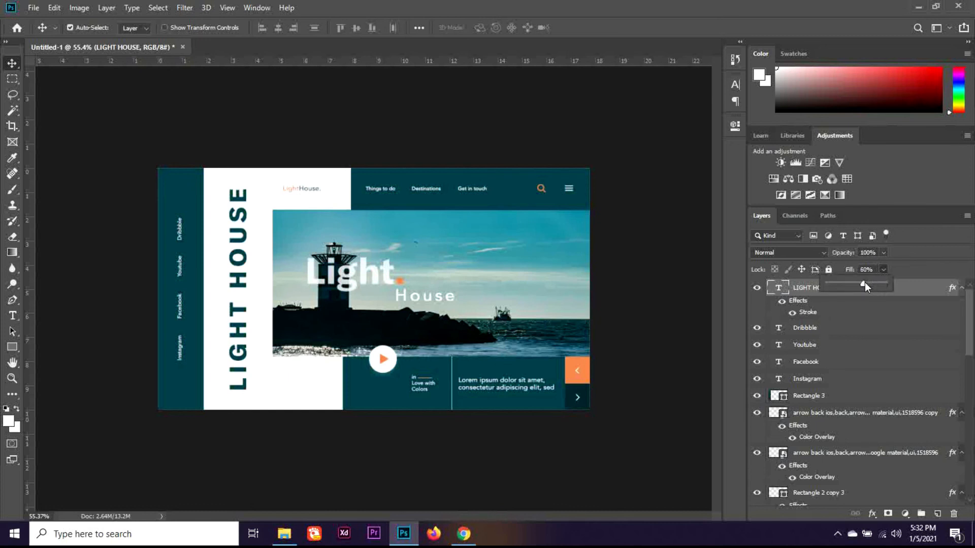
pyautogui.click(918, 270)
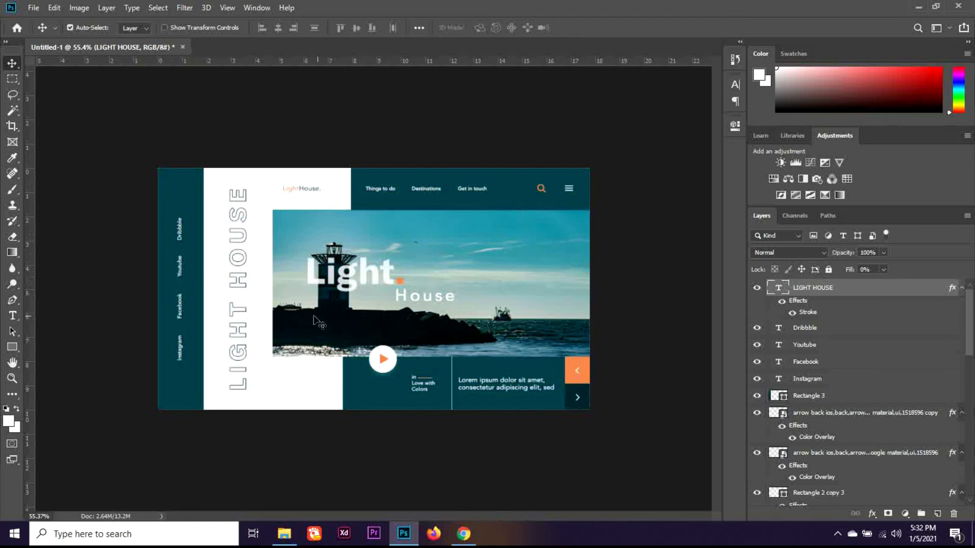
pyautogui.scroll(-1, 330, 335)
pyautogui.scroll(1, 330, 336)
pyautogui.scroll(-1, 331, 343)
pyautogui.scroll(1, 332, 345)
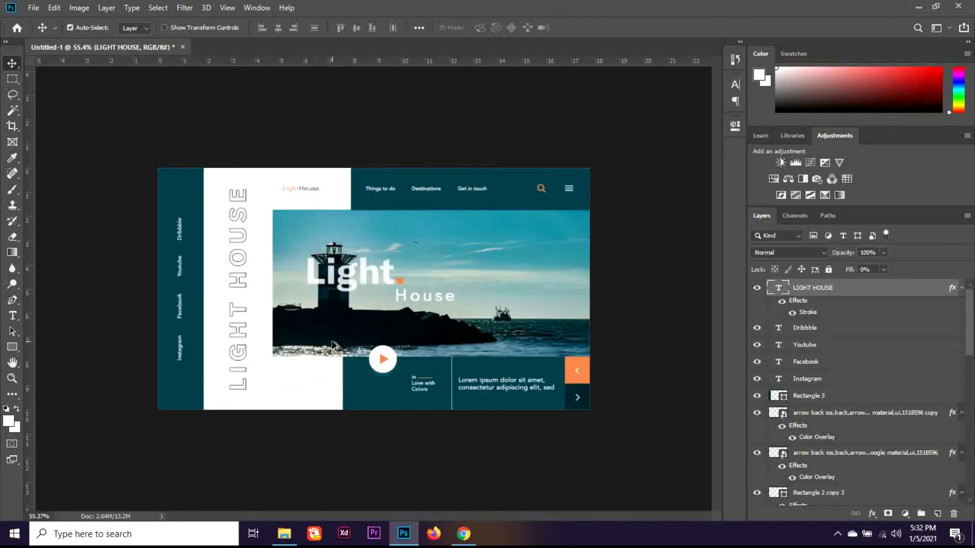